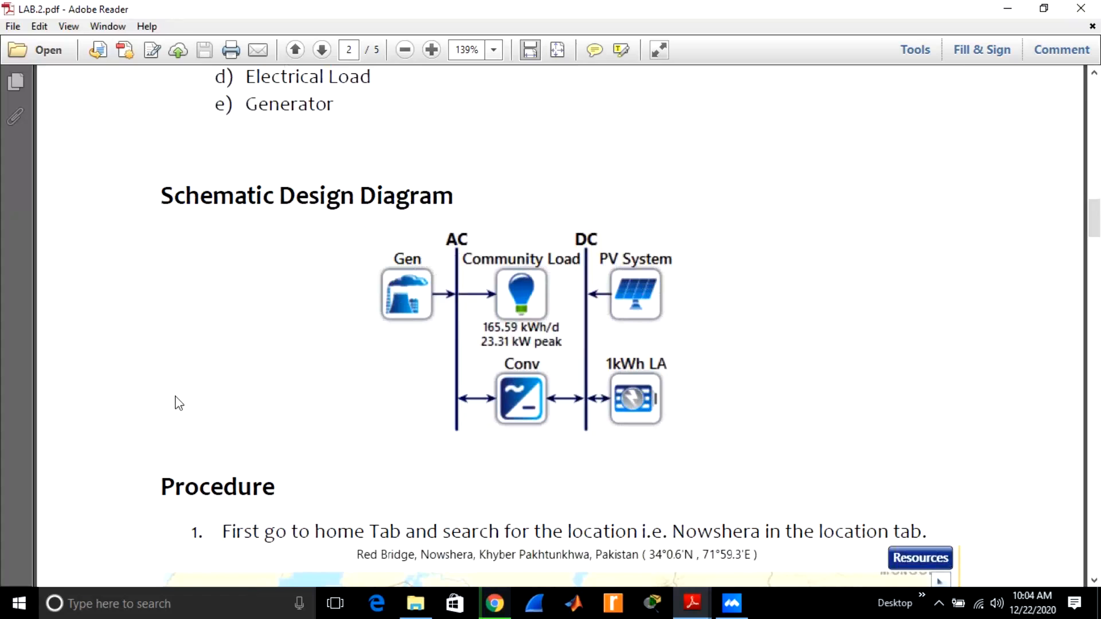
Review the lab manual's schematic design diagram and the first procedure step on searching for the Nowshera location.
{"action": "scroll", "coordinate": [178, 403], "scroll_direction": "down", "scroll_amount": 2}
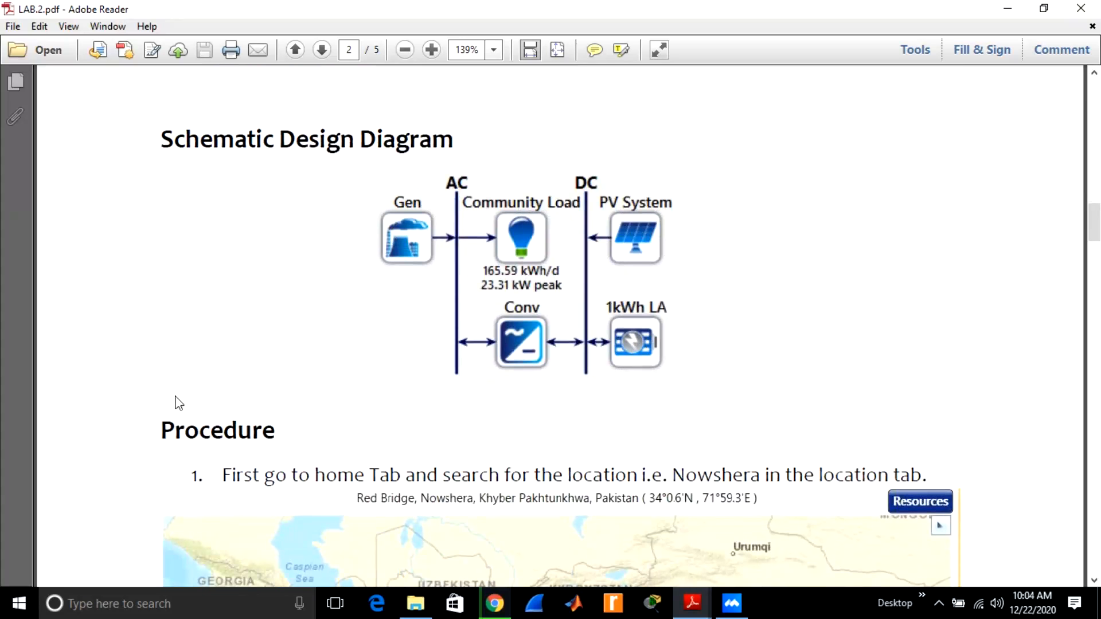
{"action": "scroll", "coordinate": [178, 403], "scroll_direction": "down", "scroll_amount": 2}
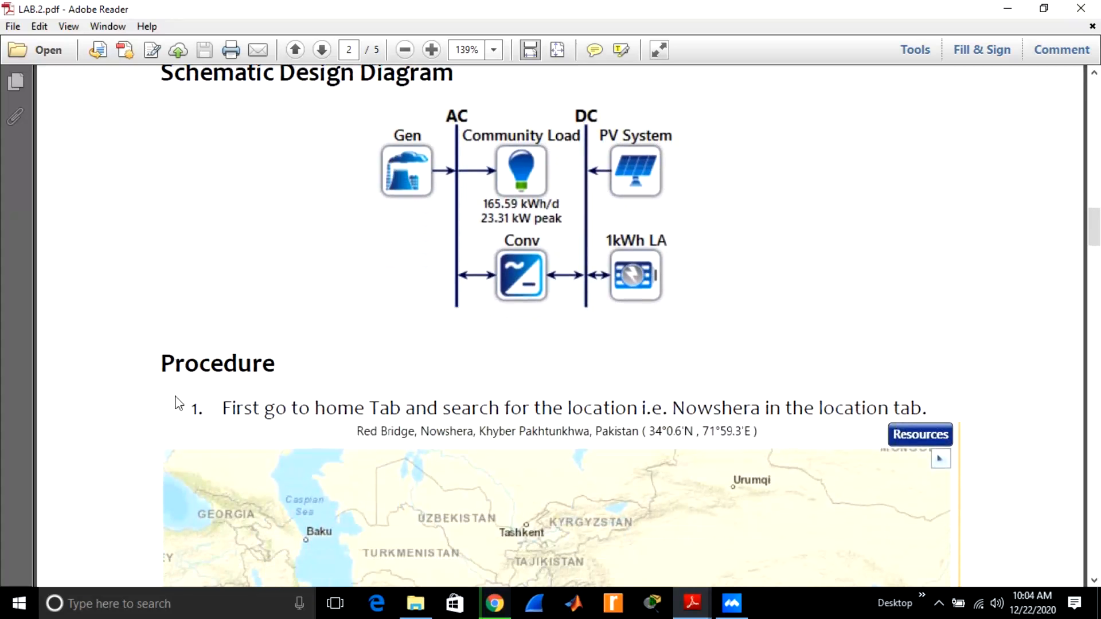
{"action": "scroll", "coordinate": [178, 403], "scroll_direction": "down", "scroll_amount": 4}
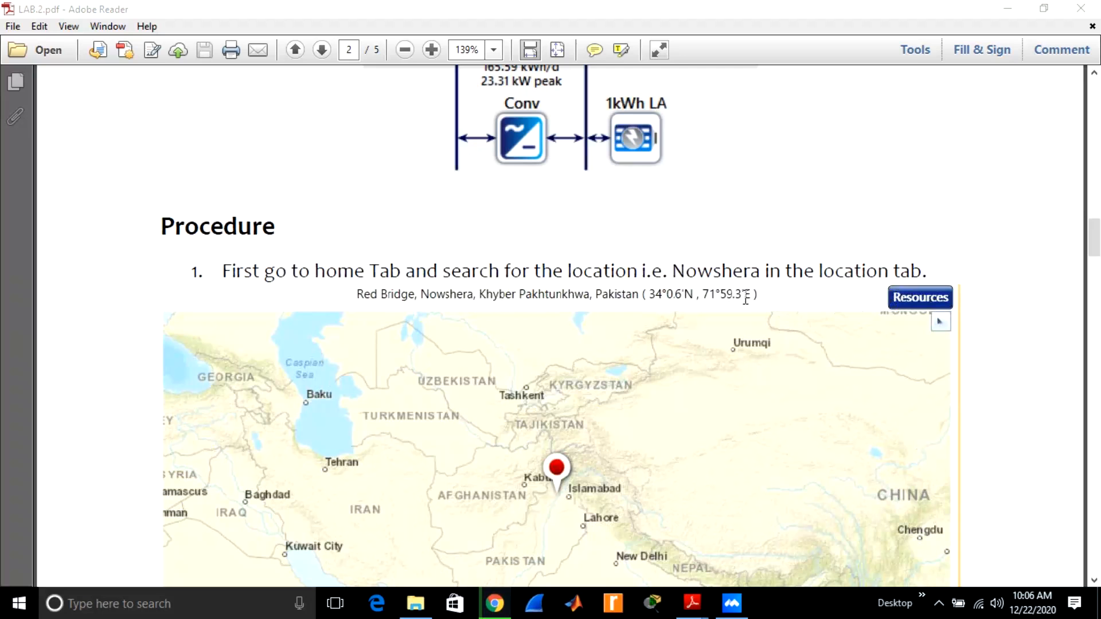
{"action": "left_click", "coordinate": [1056, 396]}
{"action": "scroll", "coordinate": [1057, 396], "scroll_direction": "down", "scroll_amount": 8}
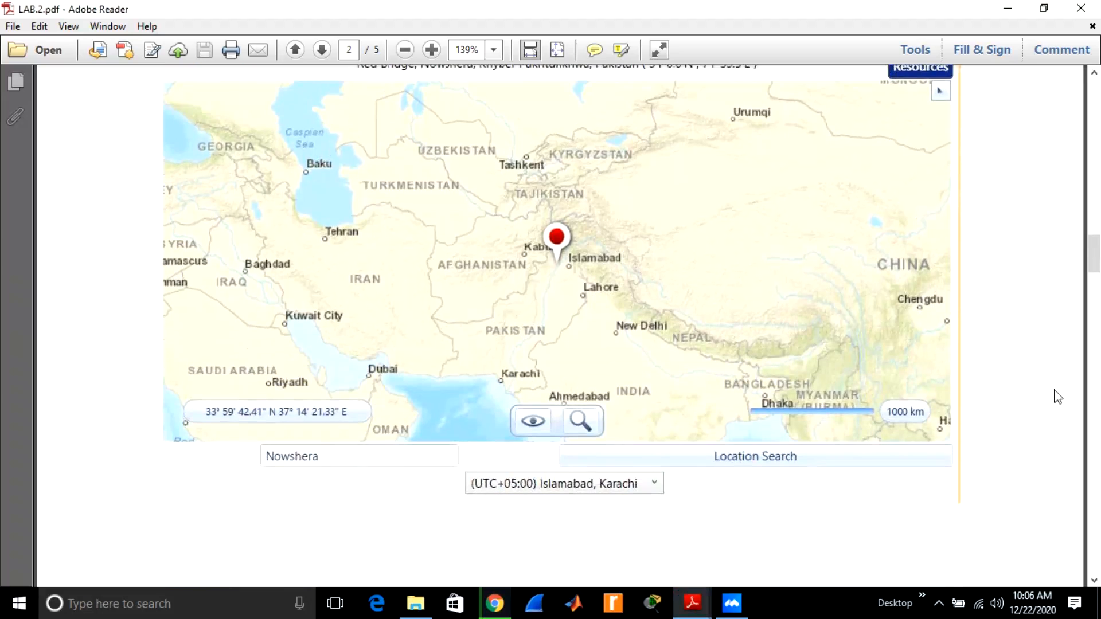
{"action": "scroll", "coordinate": [1058, 396], "scroll_direction": "down", "scroll_amount": 7}
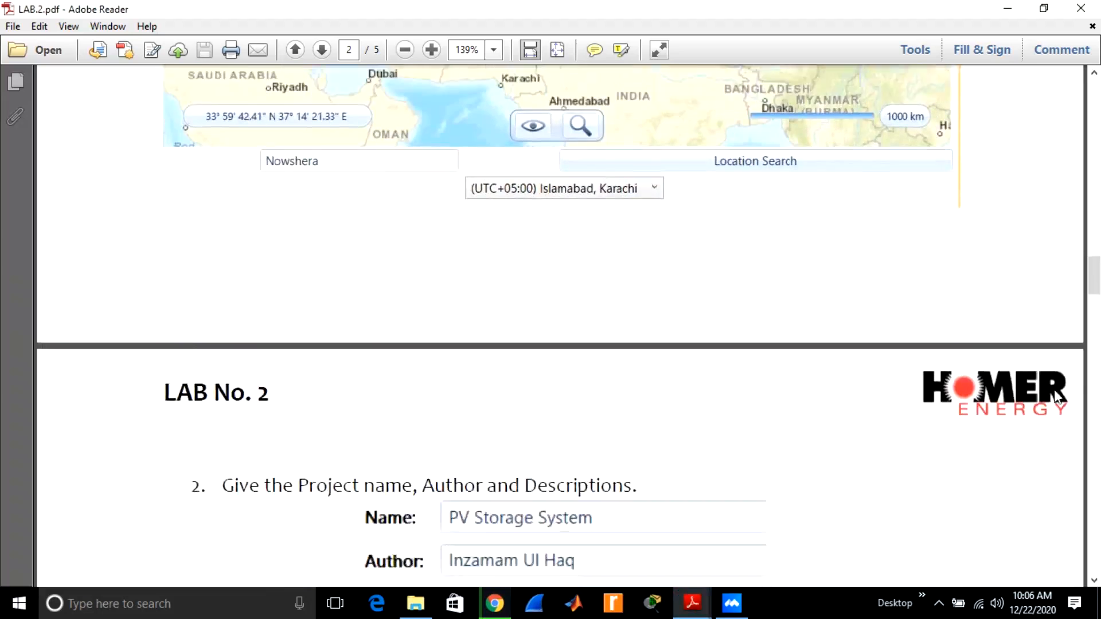
{"action": "scroll", "coordinate": [1057, 396], "scroll_direction": "up", "scroll_amount": 7}
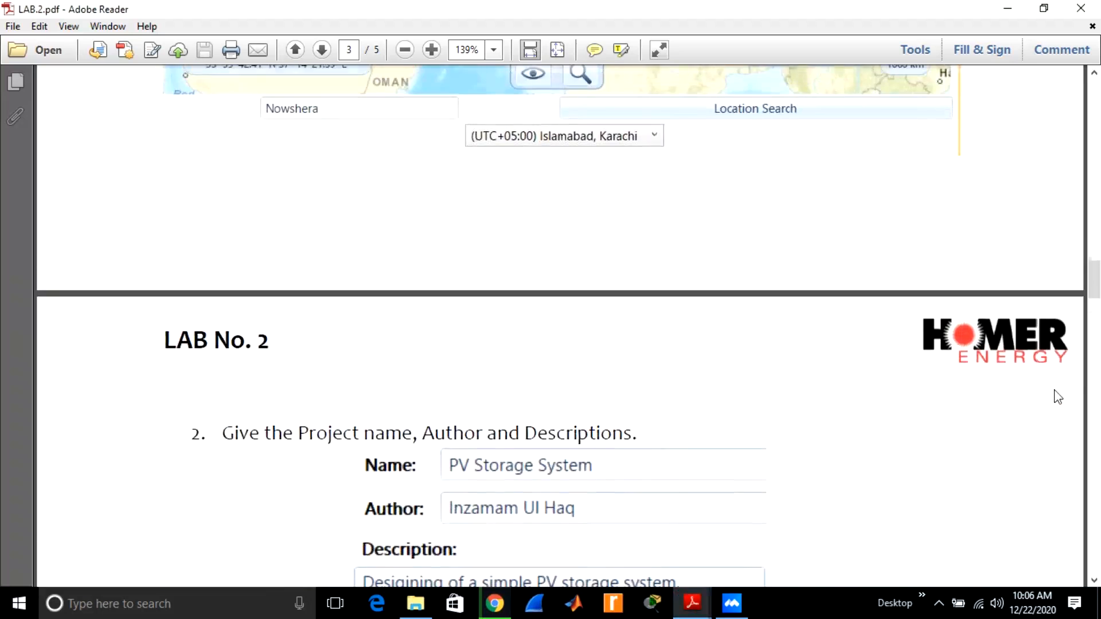
{"action": "scroll", "coordinate": [1058, 397], "scroll_direction": "up", "scroll_amount": 1}
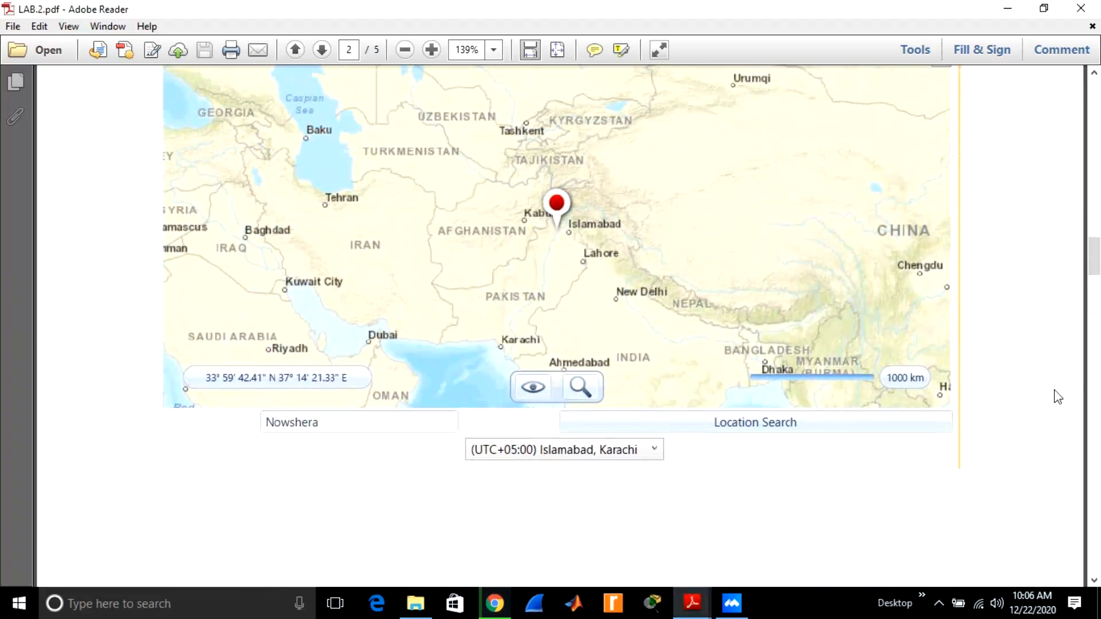
{"action": "scroll", "coordinate": [1058, 396], "scroll_direction": "up", "scroll_amount": 1}
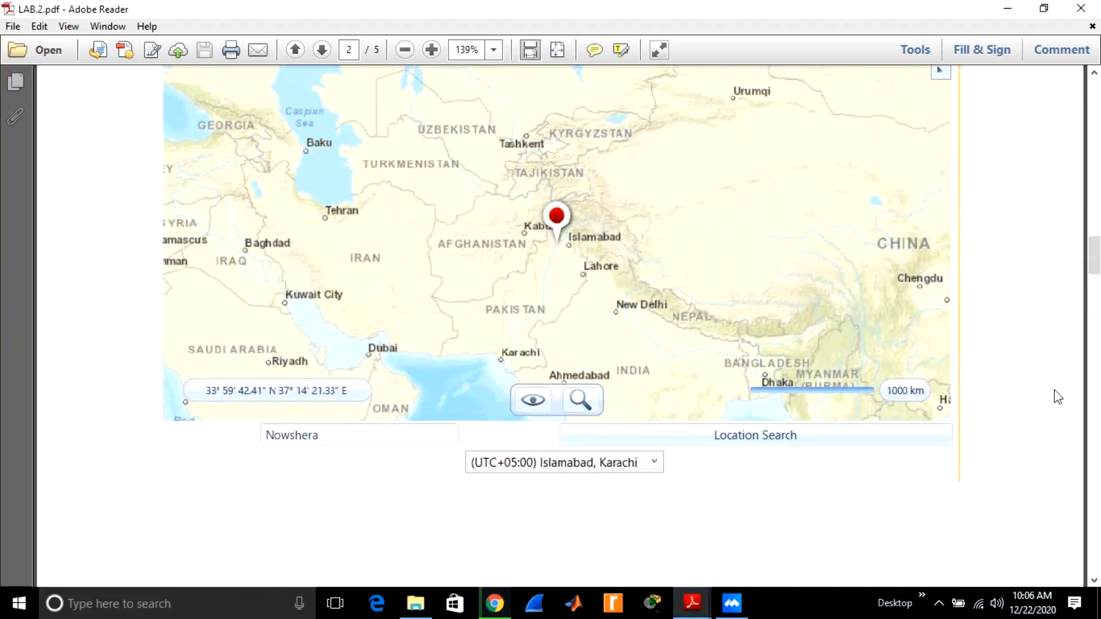
{"action": "scroll", "coordinate": [1058, 397], "scroll_direction": "up", "scroll_amount": 1}
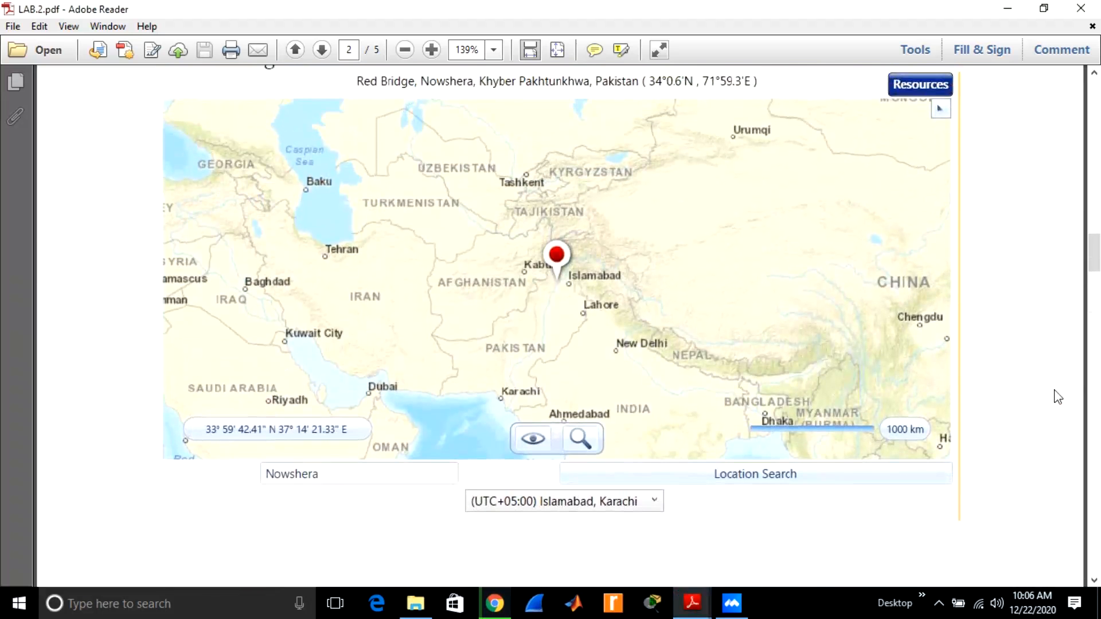
{"action": "scroll", "coordinate": [1058, 396], "scroll_direction": "down", "scroll_amount": 3}
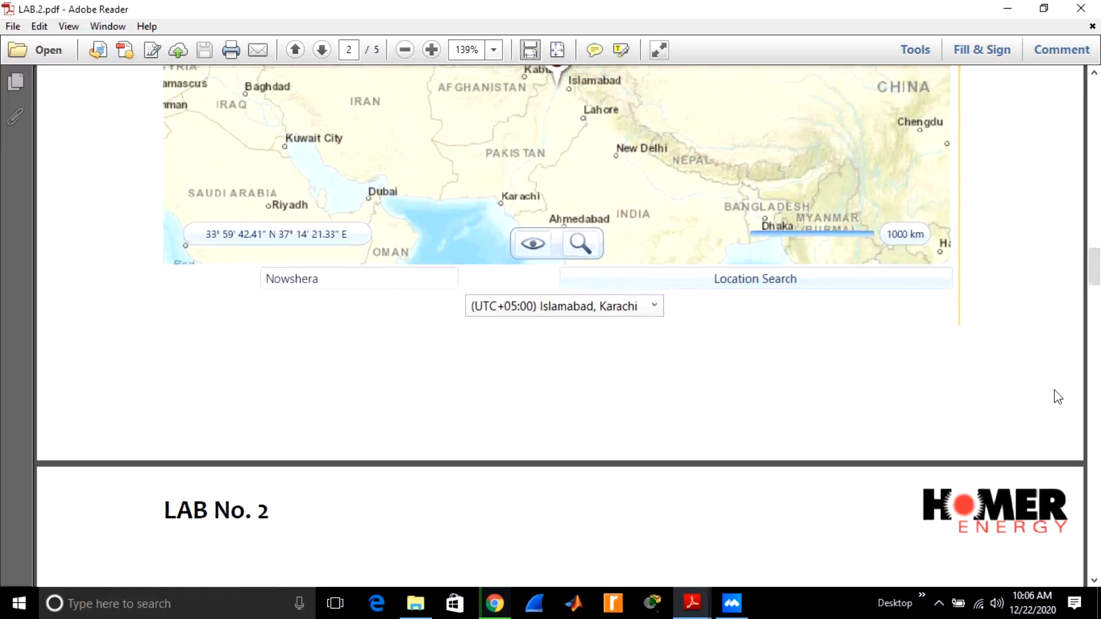
{"action": "scroll", "coordinate": [1058, 397], "scroll_direction": "up", "scroll_amount": 4}
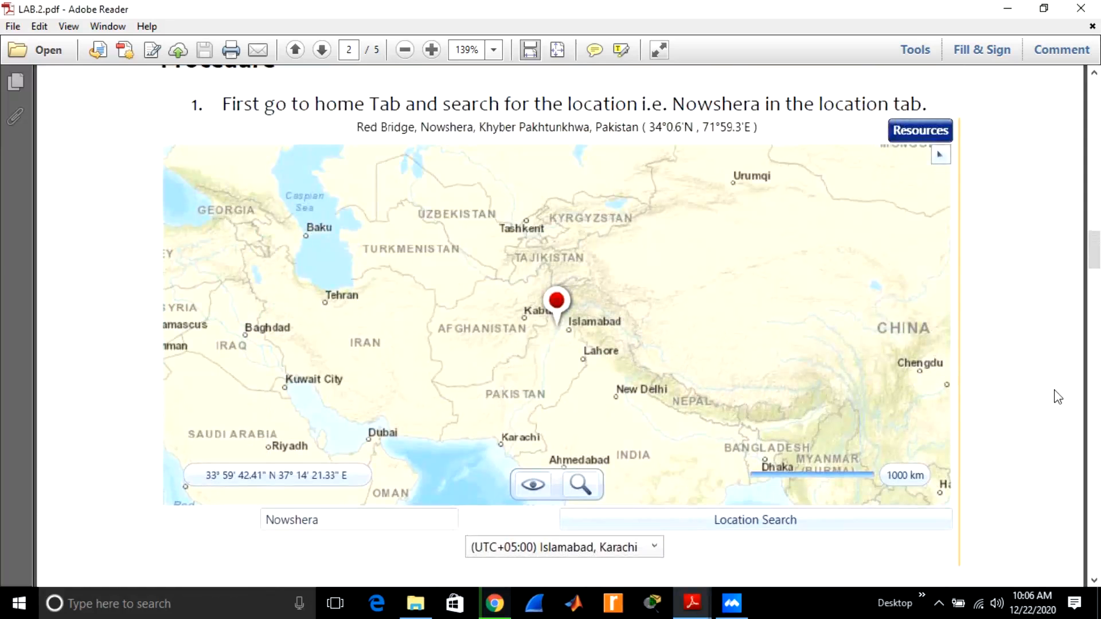
{"action": "scroll", "coordinate": [1057, 397], "scroll_direction": "down", "scroll_amount": 4}
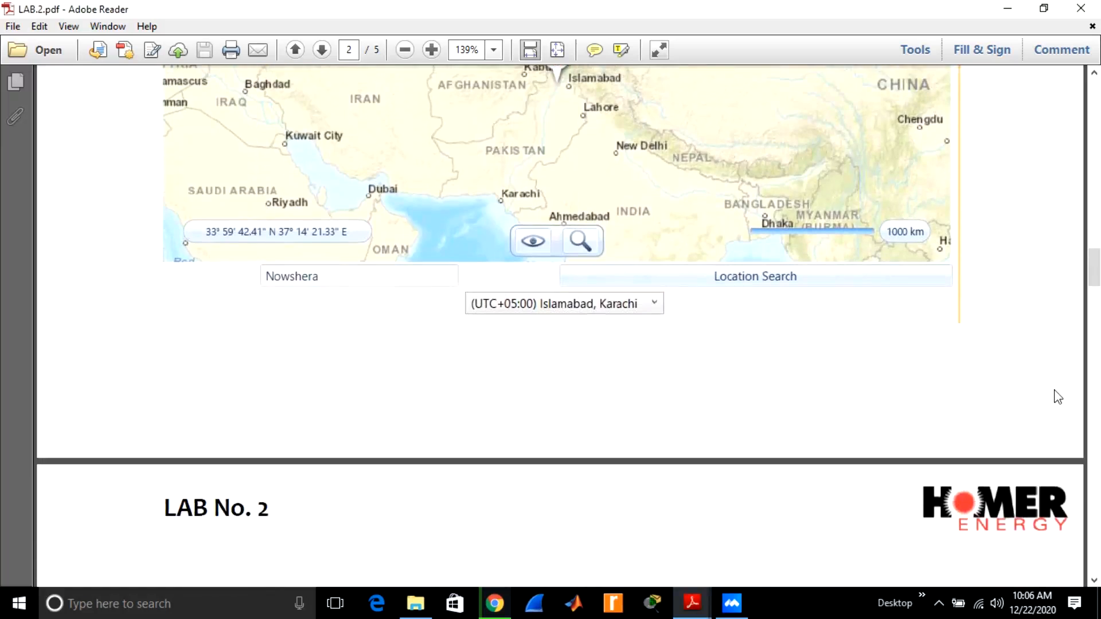
Read procedure steps 2 and 3 on the project name, author and description, and the Community electric load with July peak.
{"action": "scroll", "coordinate": [1057, 396], "scroll_direction": "down", "scroll_amount": 5}
{"action": "scroll", "coordinate": [1058, 397], "scroll_direction": "down", "scroll_amount": 2}
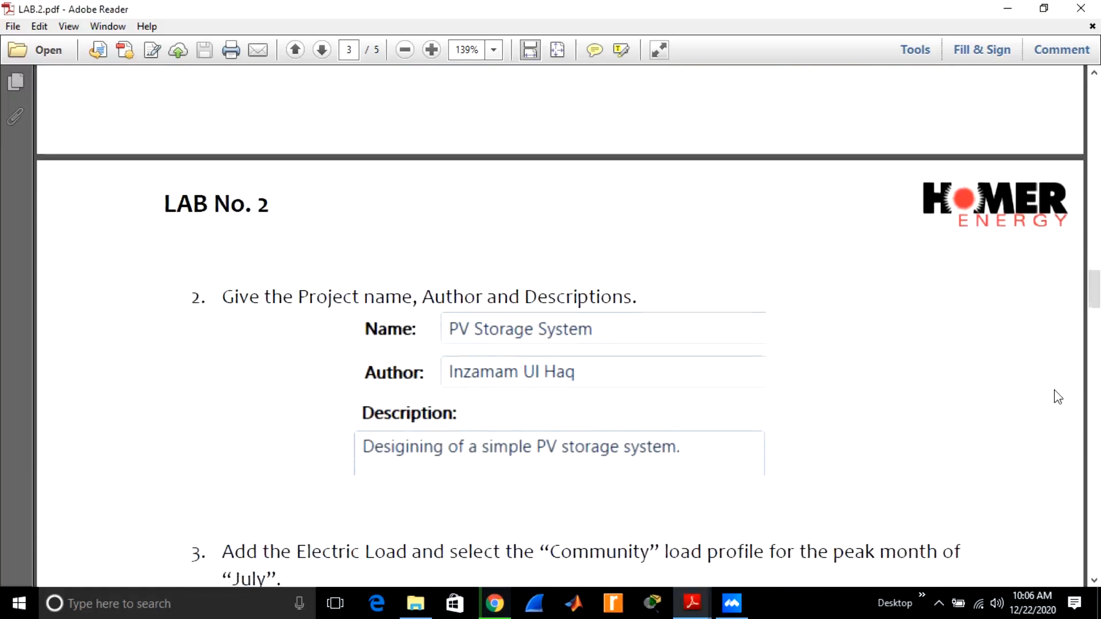
{"action": "scroll", "coordinate": [1058, 396], "scroll_direction": "down", "scroll_amount": 1}
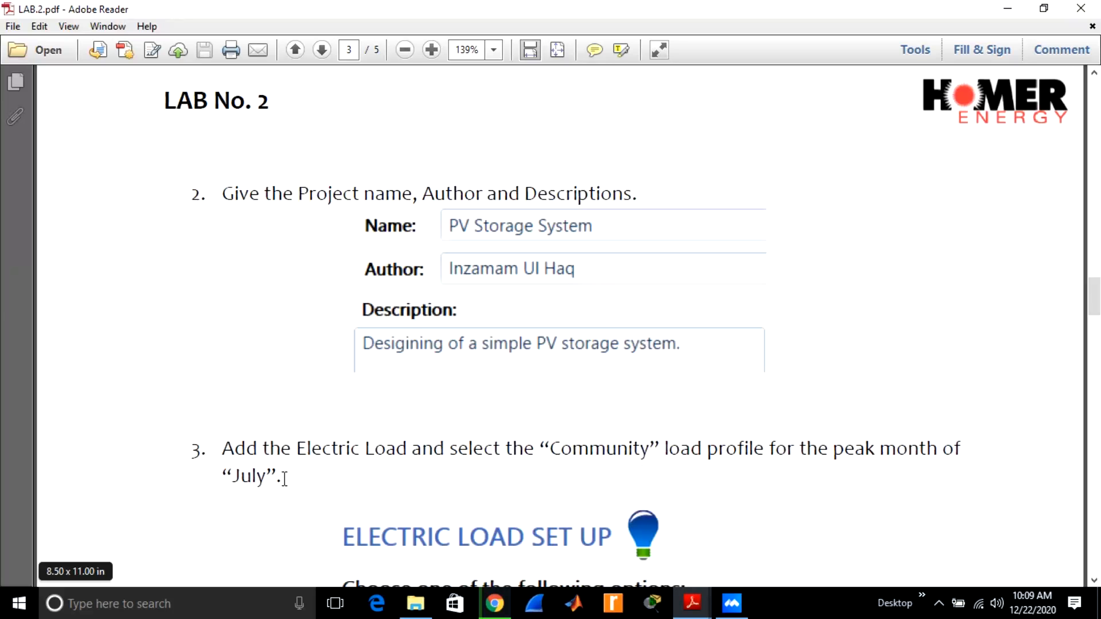
{"action": "scroll", "coordinate": [285, 479], "scroll_direction": "down", "scroll_amount": 5}
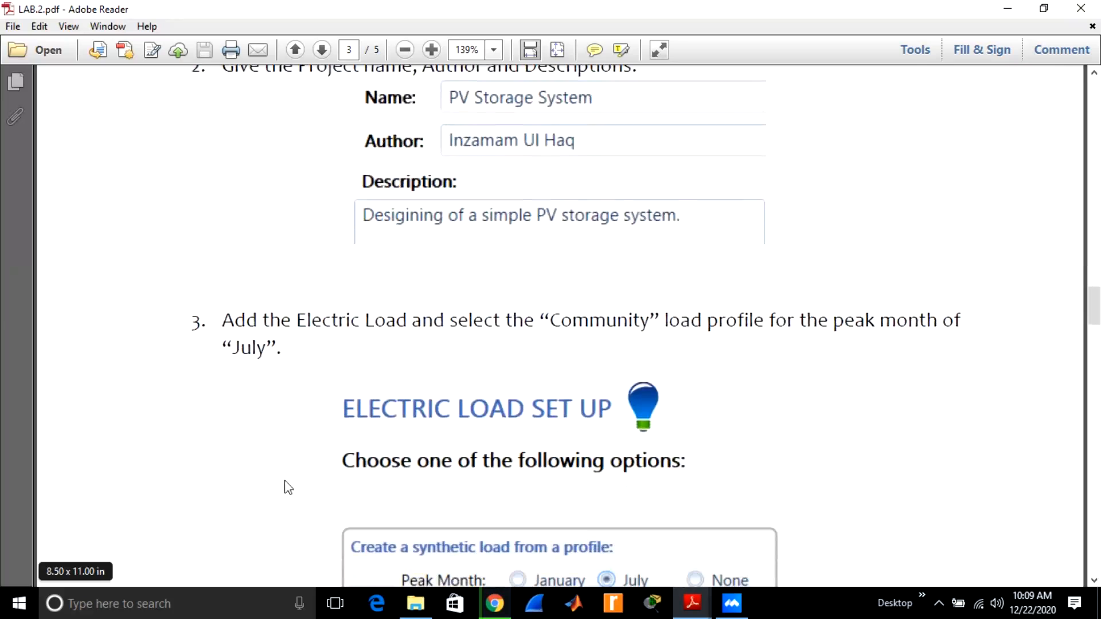
{"action": "scroll", "coordinate": [289, 487], "scroll_direction": "down", "scroll_amount": 3}
{"action": "scroll", "coordinate": [288, 487], "scroll_direction": "down", "scroll_amount": 5}
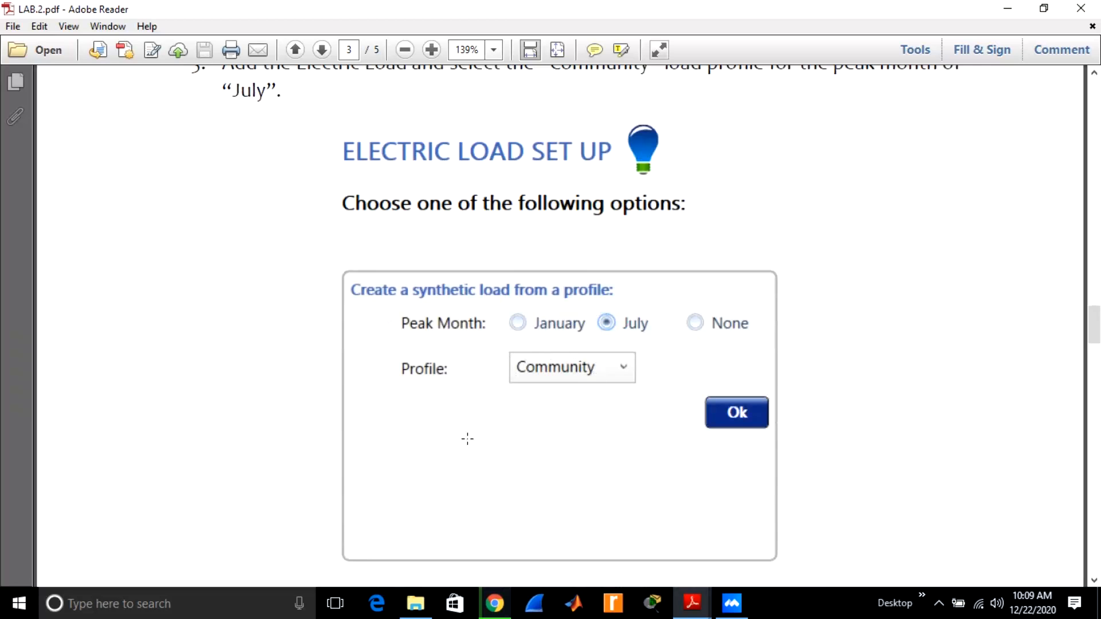
{"action": "scroll", "coordinate": [467, 438], "scroll_direction": "down", "scroll_amount": 5}
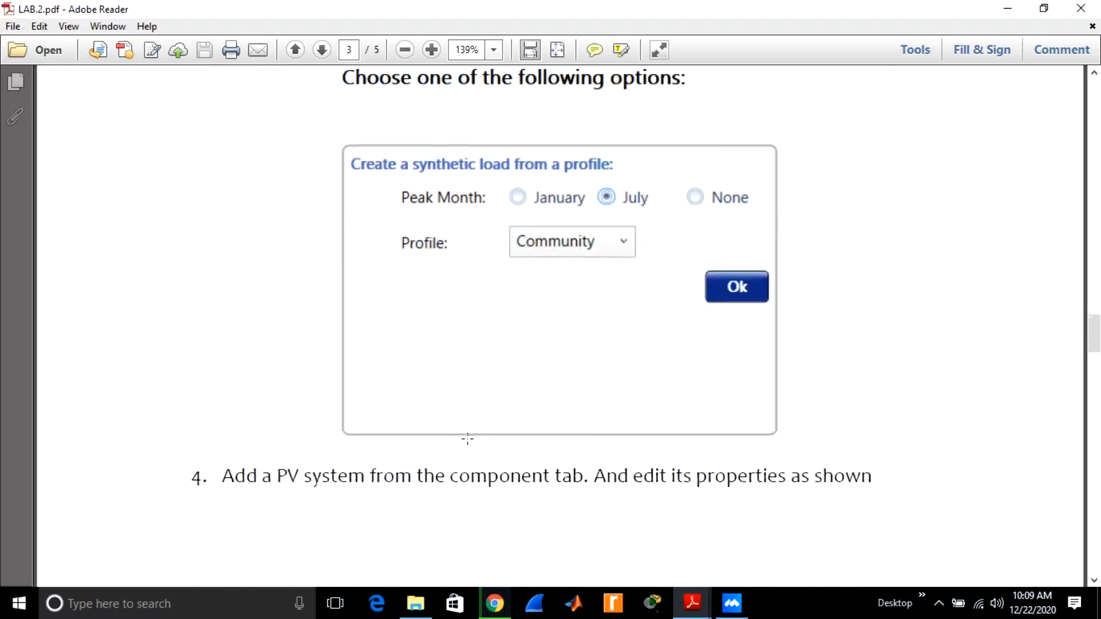
{"action": "scroll", "coordinate": [471, 446], "scroll_direction": "up", "scroll_amount": 2}
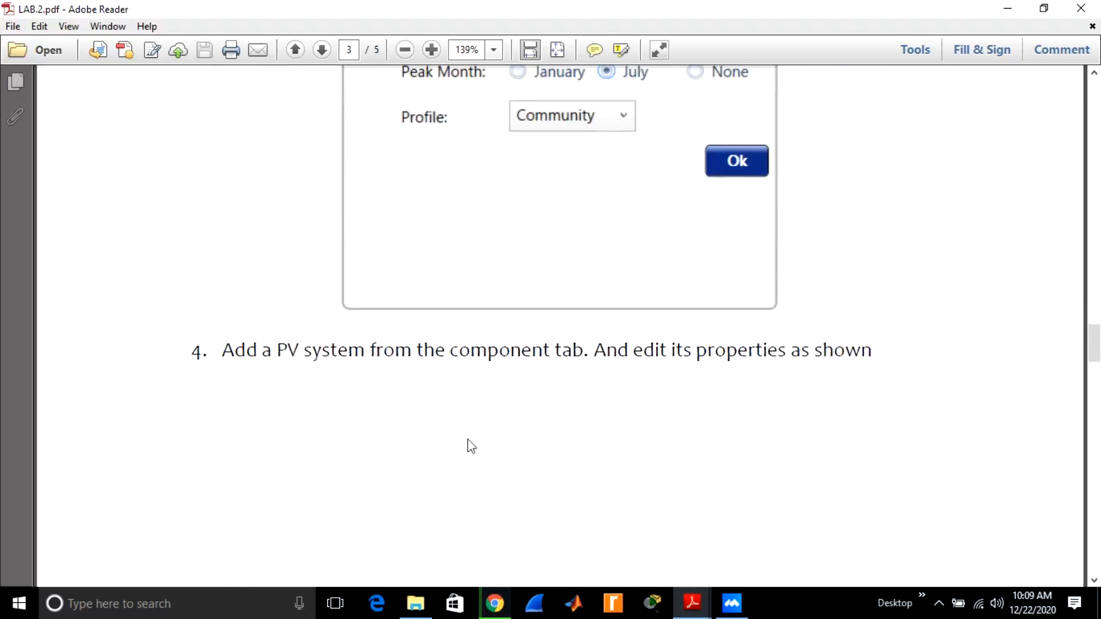
{"action": "scroll", "coordinate": [471, 446], "scroll_direction": "up", "scroll_amount": 1}
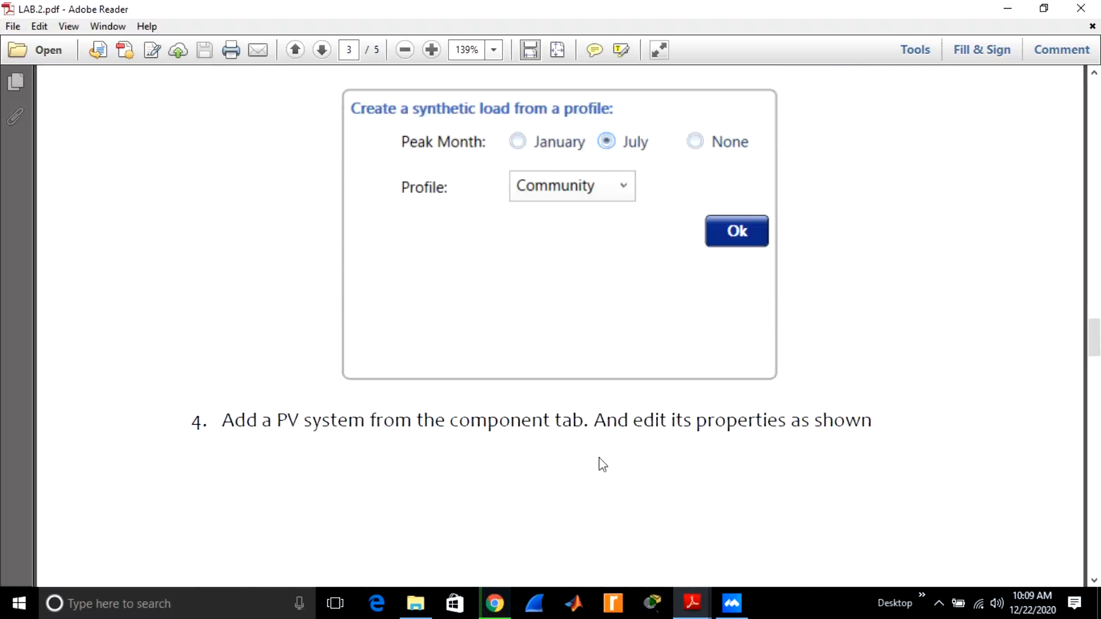
{"action": "scroll", "coordinate": [602, 464], "scroll_direction": "down", "scroll_amount": 1}
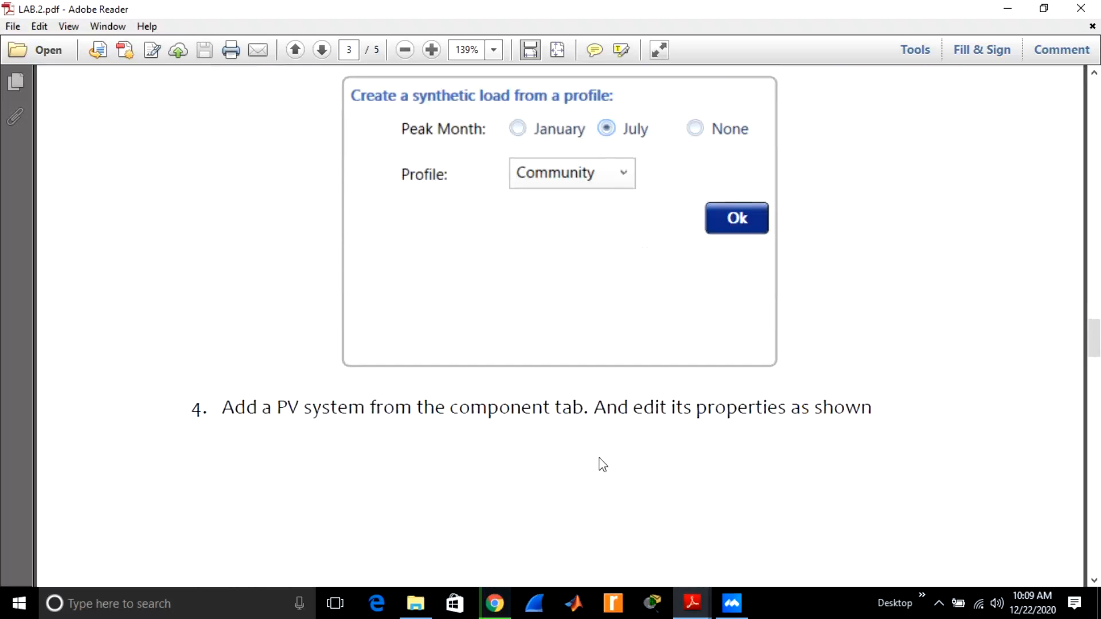
{"action": "scroll", "coordinate": [601, 462], "scroll_direction": "up", "scroll_amount": 2}
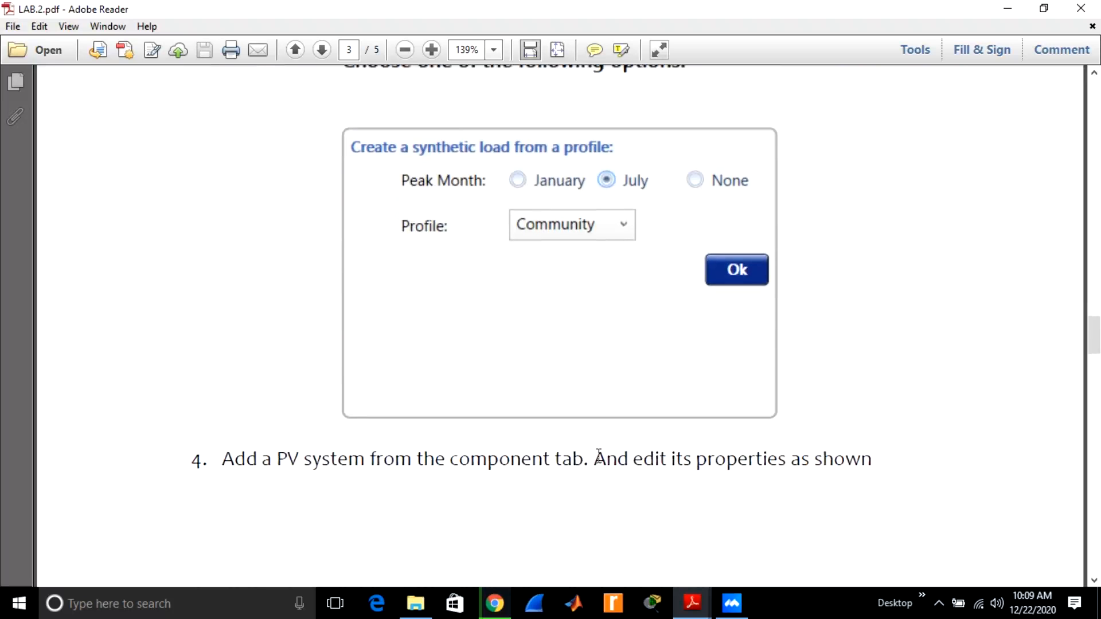
{"action": "scroll", "coordinate": [598, 457], "scroll_direction": "up", "scroll_amount": 1}
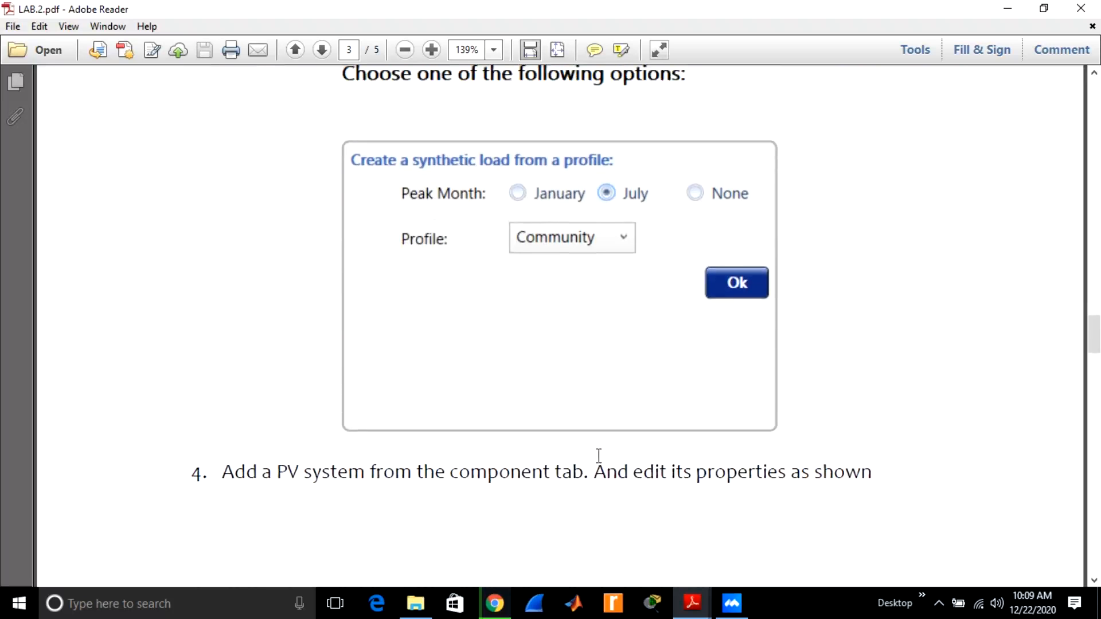
{"action": "scroll", "coordinate": [599, 459], "scroll_direction": "down", "scroll_amount": 3}
{"action": "scroll", "coordinate": [602, 464], "scroll_direction": "up", "scroll_amount": 1}
{"action": "scroll", "coordinate": [601, 463], "scroll_direction": "down", "scroll_amount": 3}
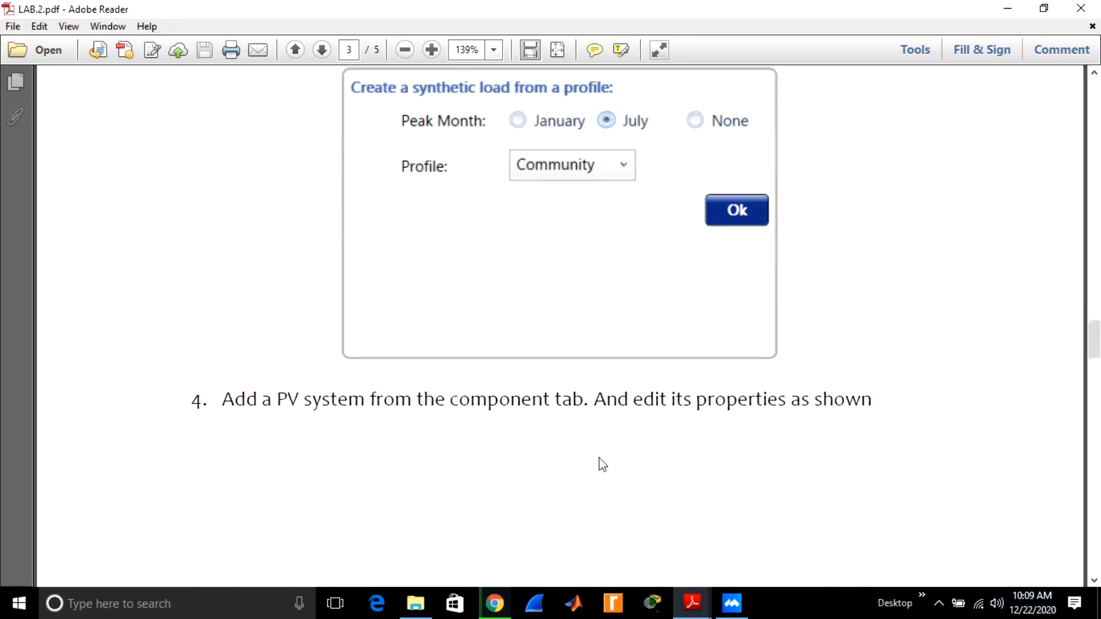
{"action": "scroll", "coordinate": [597, 462], "scroll_direction": "up", "scroll_amount": 5}
{"action": "scroll", "coordinate": [599, 455], "scroll_direction": "up", "scroll_amount": 2}
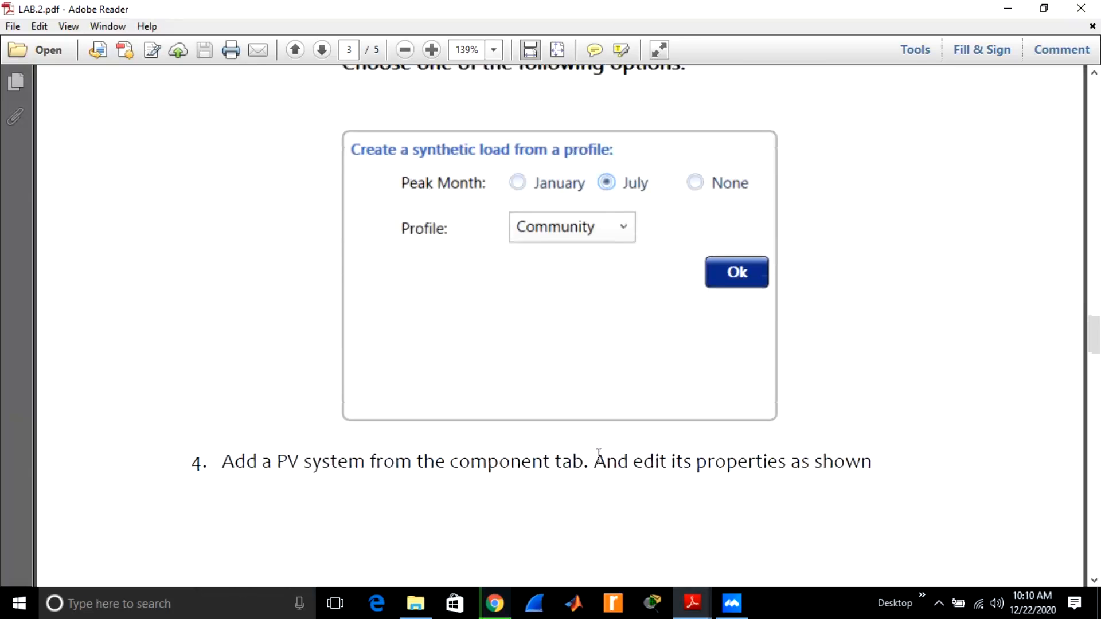
{"action": "scroll", "coordinate": [598, 457], "scroll_direction": "up", "scroll_amount": 1}
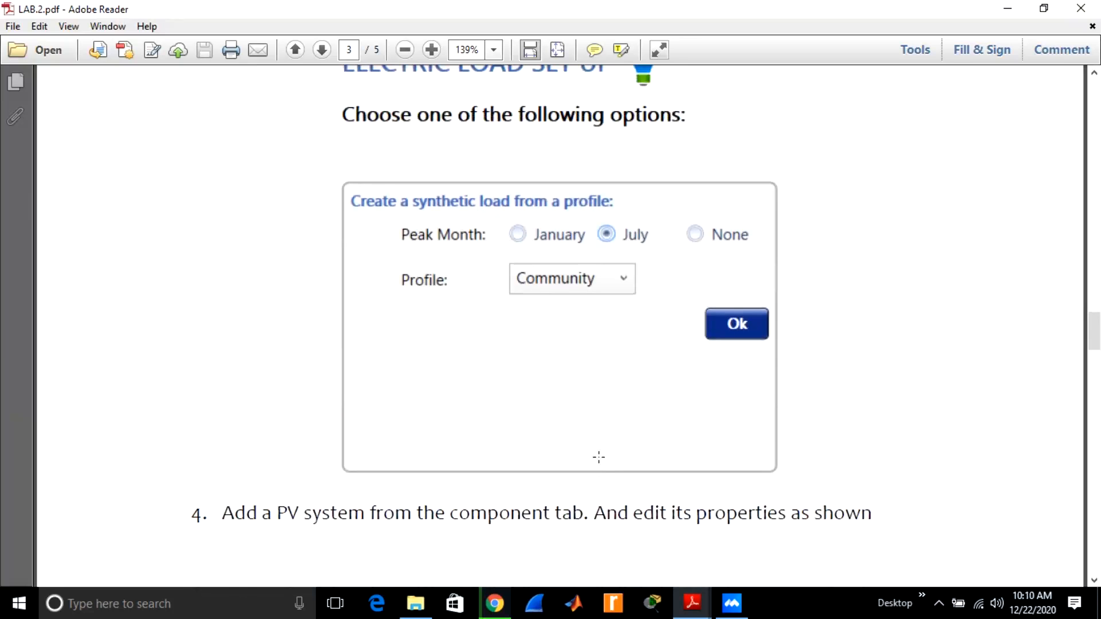
{"action": "scroll", "coordinate": [598, 457], "scroll_direction": "down", "scroll_amount": 1}
{"action": "scroll", "coordinate": [598, 457], "scroll_direction": "down", "scroll_amount": 2}
{"action": "scroll", "coordinate": [599, 458], "scroll_direction": "down", "scroll_amount": 10}
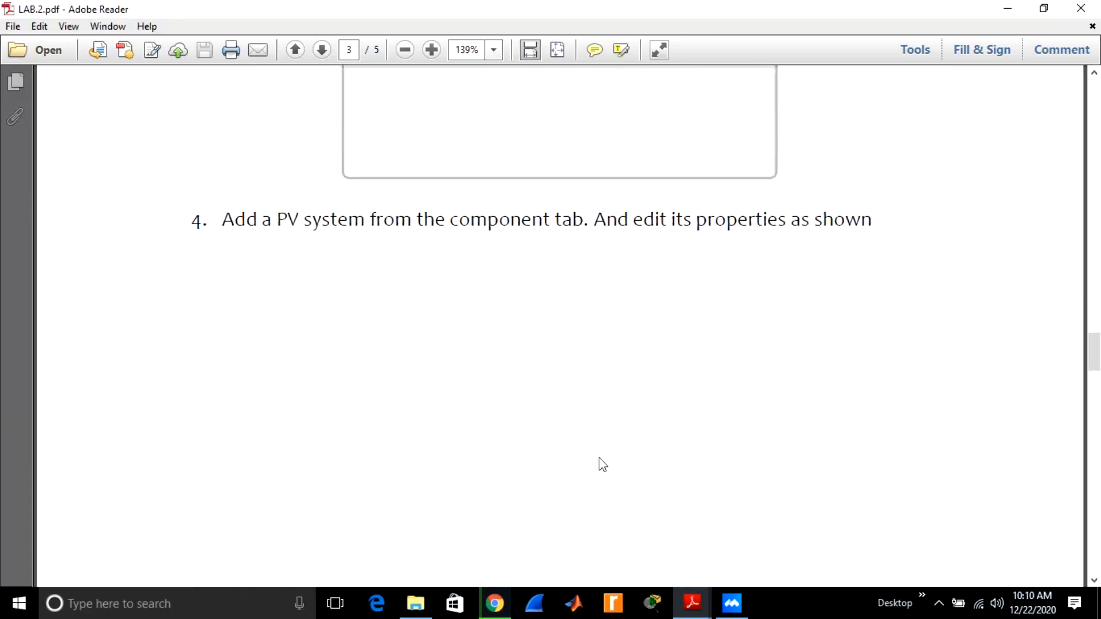
{"action": "scroll", "coordinate": [602, 464], "scroll_direction": "up", "scroll_amount": 7}
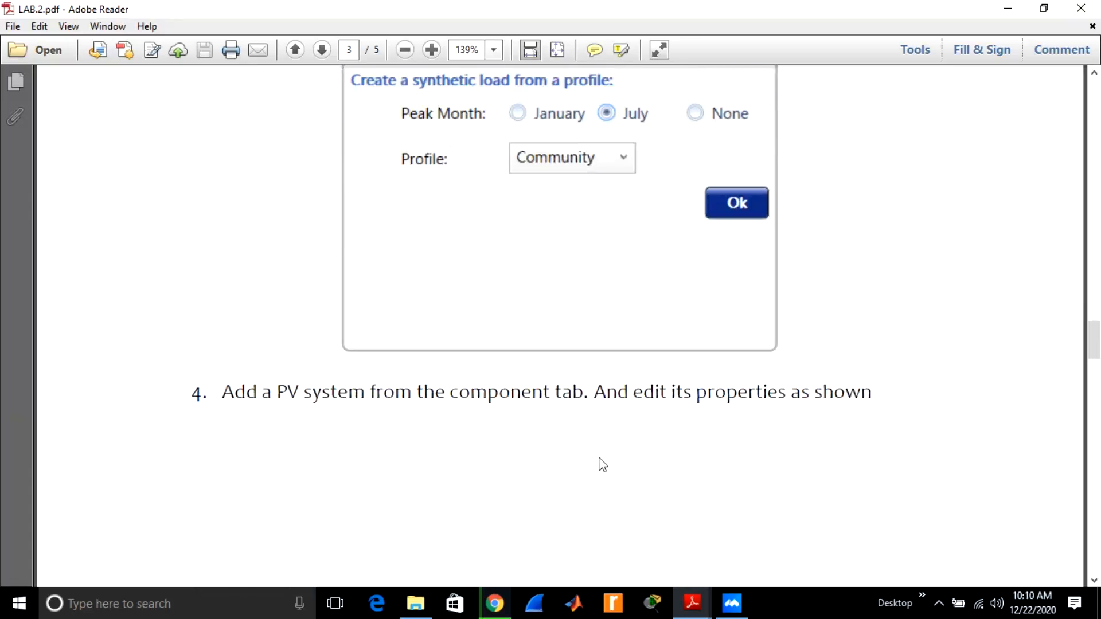
{"action": "scroll", "coordinate": [602, 464], "scroll_direction": "up", "scroll_amount": 1}
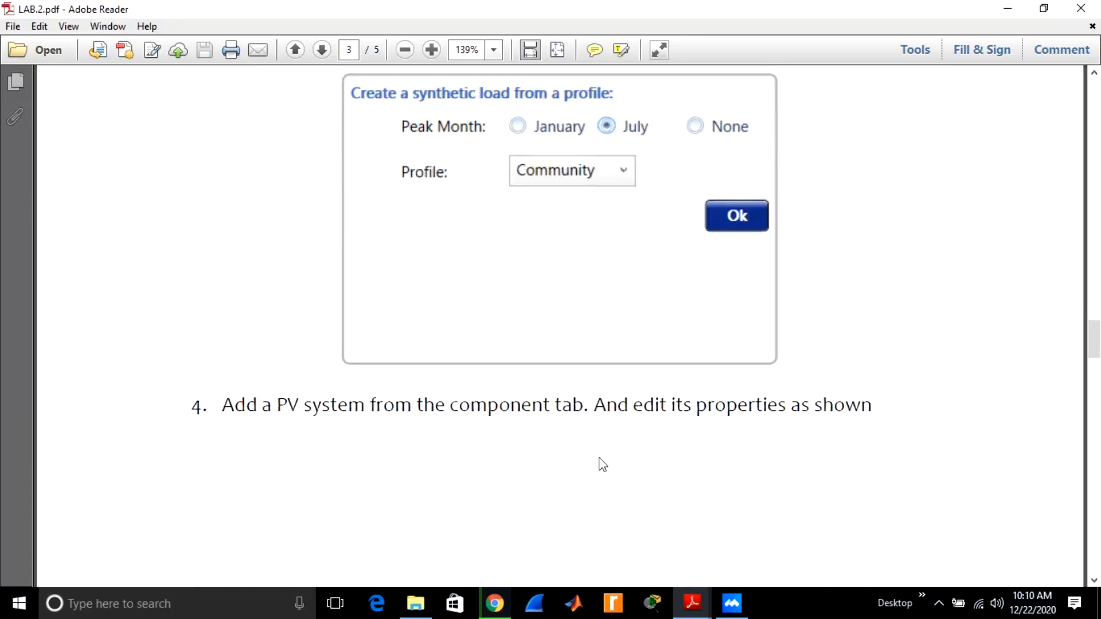
Examine the Fronius Symo PV system properties and the Generic 1kWh Lead Acid battery setup in procedure steps 4 and 5.
{"action": "scroll", "coordinate": [602, 465], "scroll_direction": "down", "scroll_amount": 10}
{"action": "scroll", "coordinate": [602, 464], "scroll_direction": "down", "scroll_amount": 10}
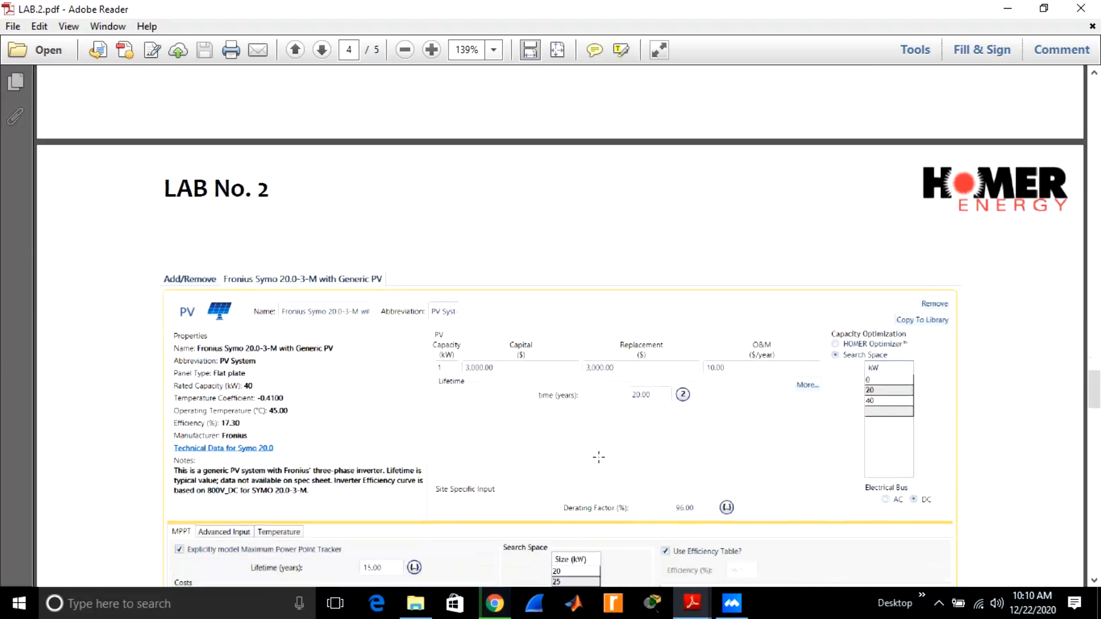
{"action": "scroll", "coordinate": [598, 457], "scroll_direction": "down", "scroll_amount": 1}
{"action": "scroll", "coordinate": [597, 457], "scroll_direction": "down", "scroll_amount": 3}
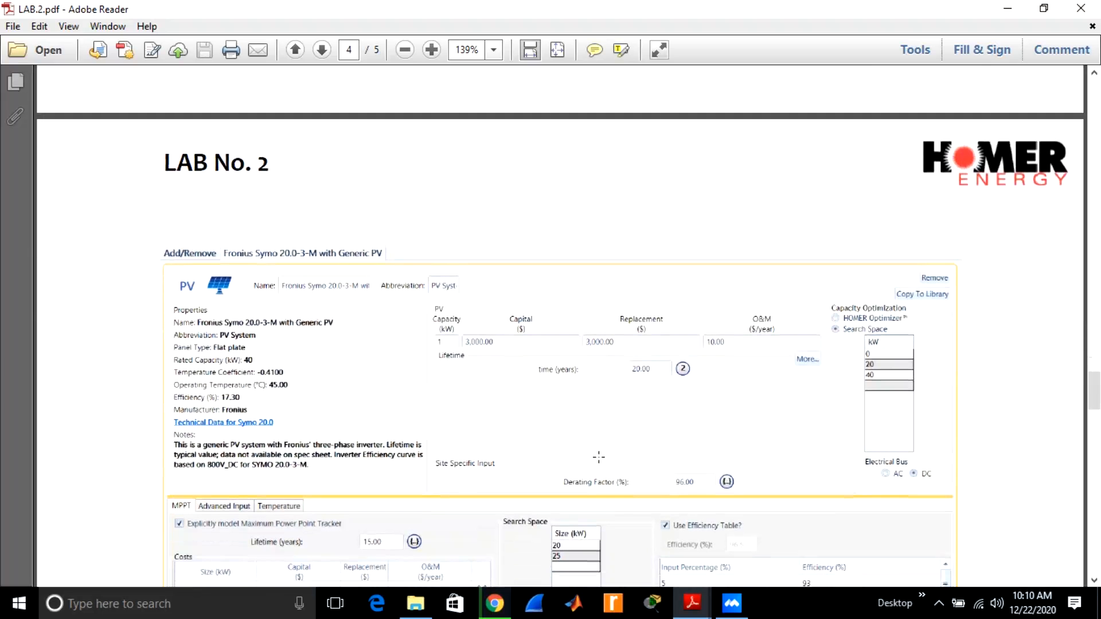
{"action": "scroll", "coordinate": [598, 457], "scroll_direction": "down", "scroll_amount": 8}
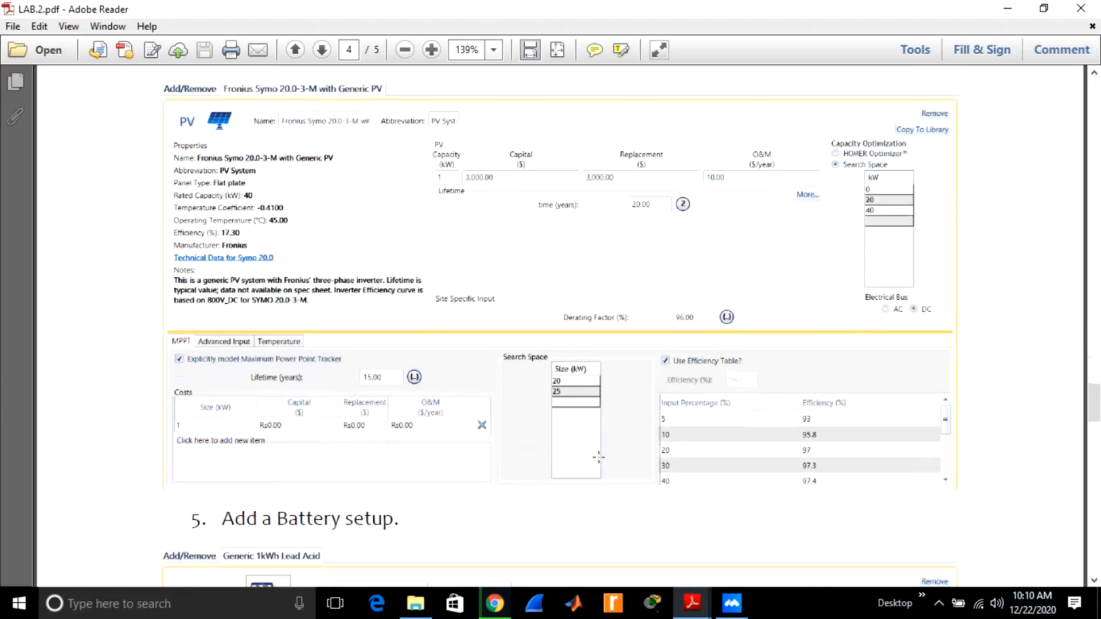
{"action": "scroll", "coordinate": [598, 457], "scroll_direction": "down", "scroll_amount": 3}
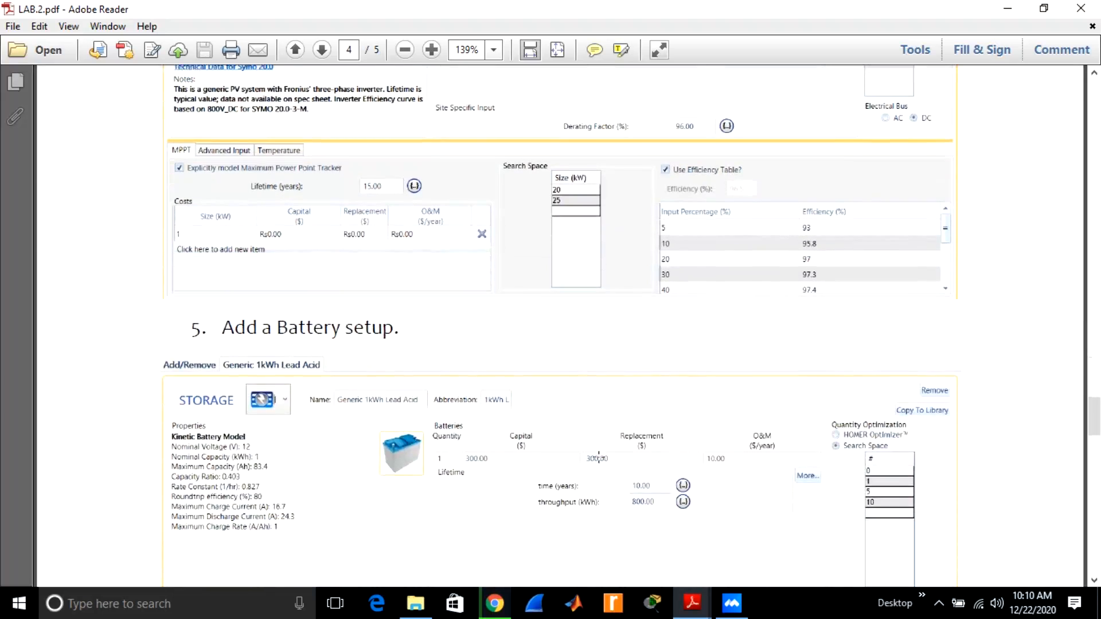
{"action": "scroll", "coordinate": [598, 457], "scroll_direction": "down", "scroll_amount": 1}
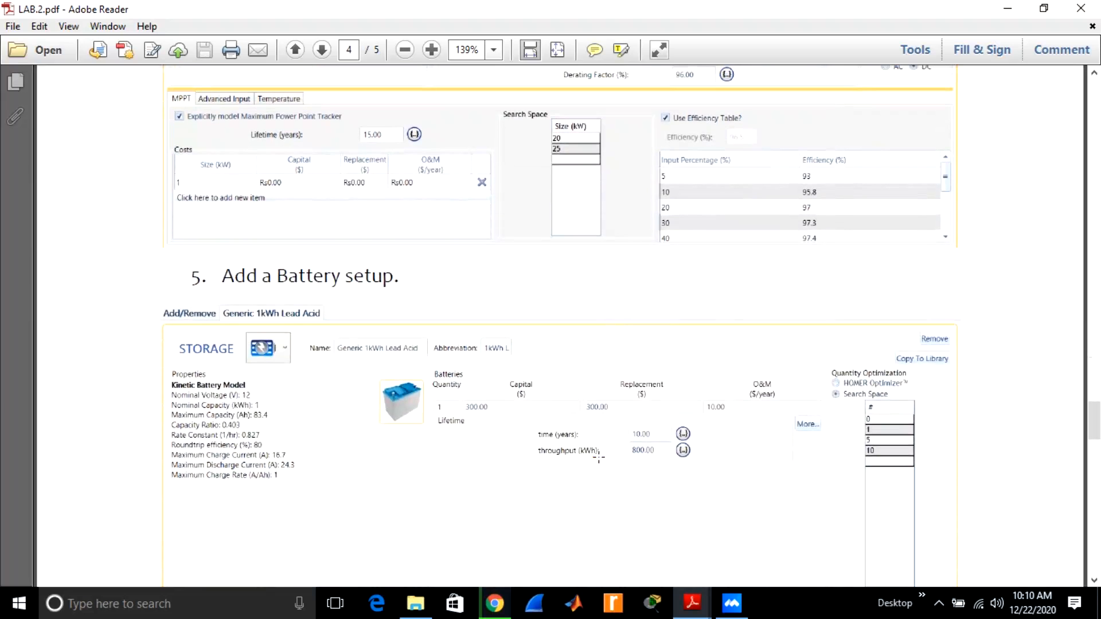
{"action": "scroll", "coordinate": [597, 457], "scroll_direction": "down", "scroll_amount": 10}
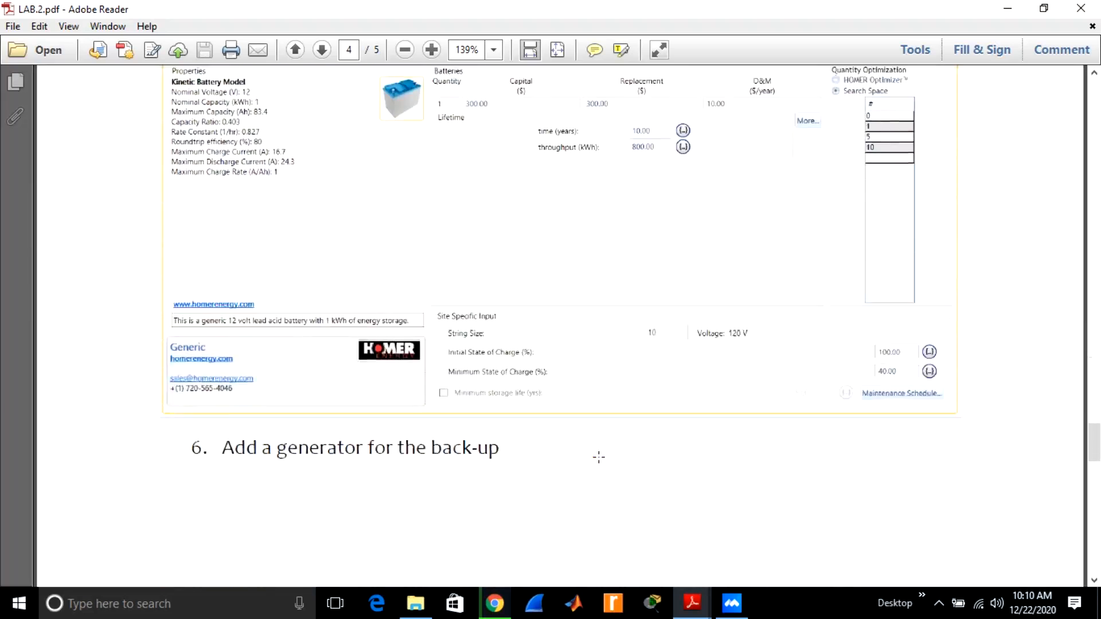
{"action": "scroll", "coordinate": [599, 461], "scroll_direction": "up", "scroll_amount": 8}
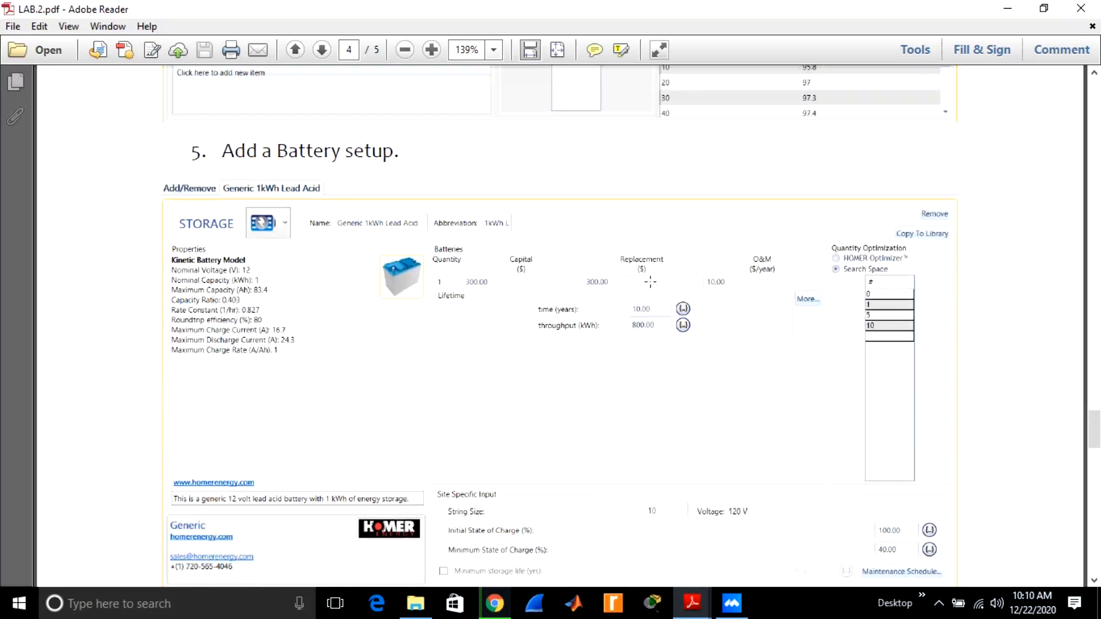
Read procedure steps 6 and 7 on adding the Autosize Genset back-up generator and the DC-AC converter.
{"action": "scroll", "coordinate": [542, 443], "scroll_direction": "down", "scroll_amount": 10}
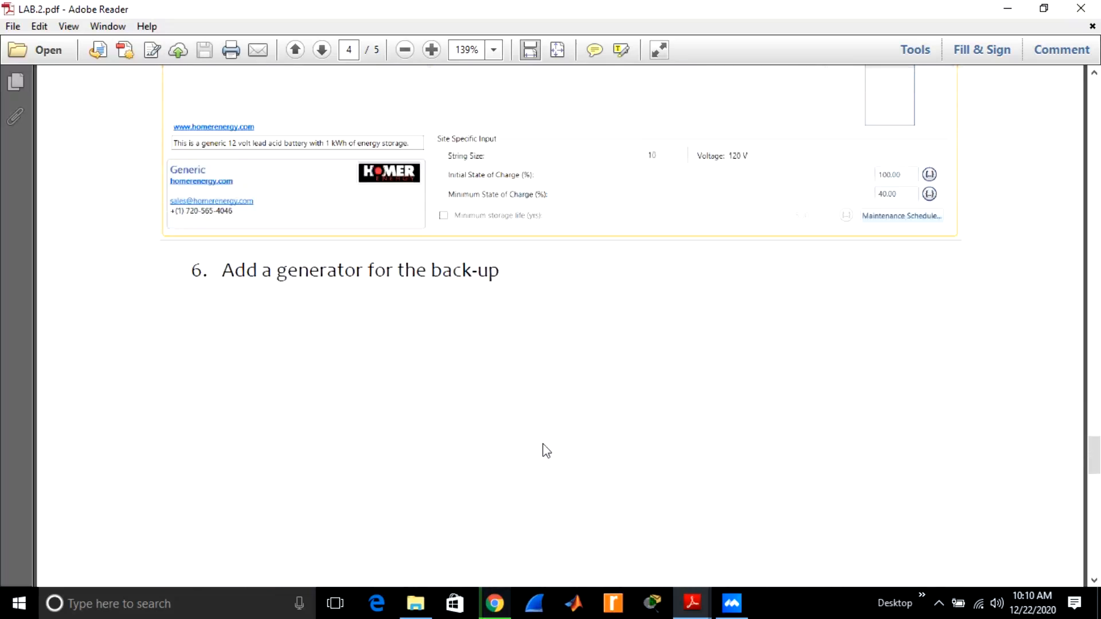
{"action": "scroll", "coordinate": [545, 450], "scroll_direction": "up", "scroll_amount": 4}
{"action": "scroll", "coordinate": [544, 447], "scroll_direction": "up", "scroll_amount": 1}
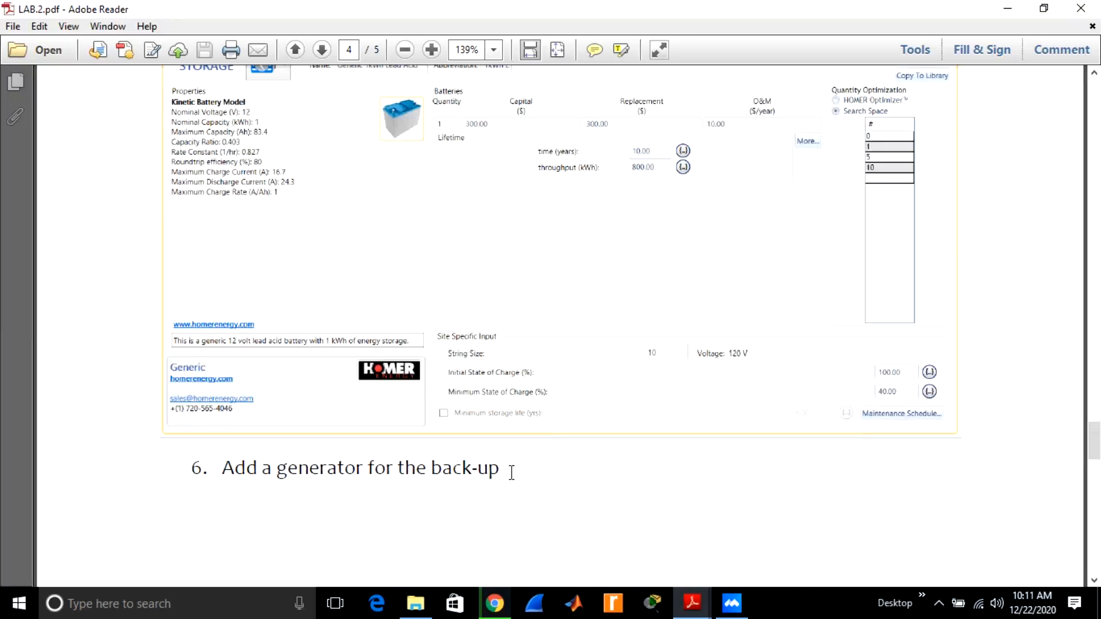
{"action": "scroll", "coordinate": [512, 472], "scroll_direction": "down", "scroll_amount": 10}
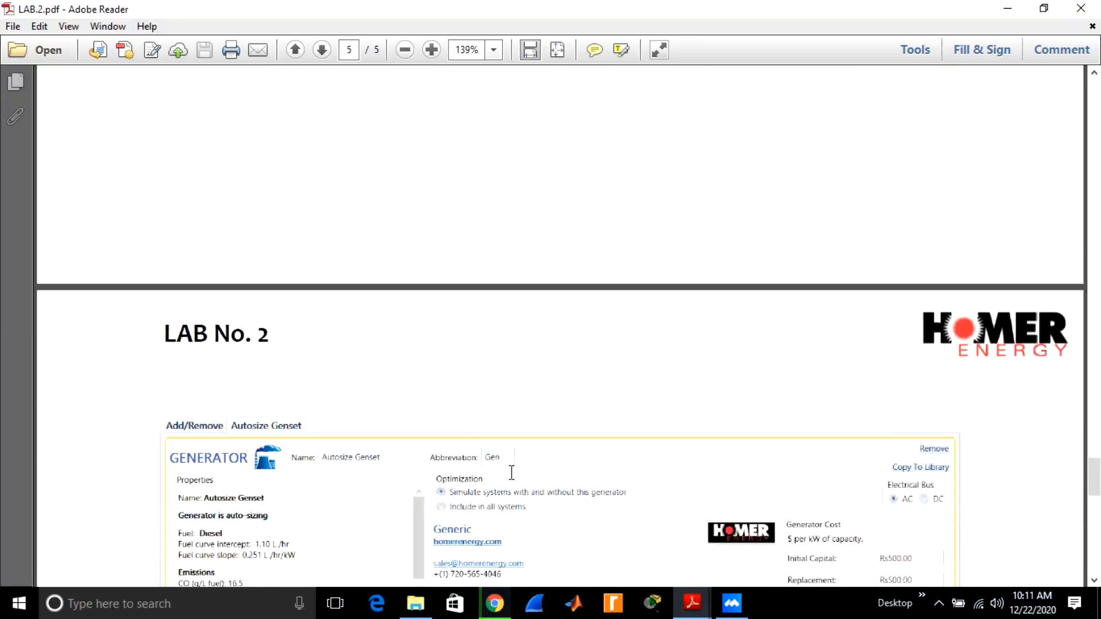
{"action": "scroll", "coordinate": [511, 472], "scroll_direction": "down", "scroll_amount": 10}
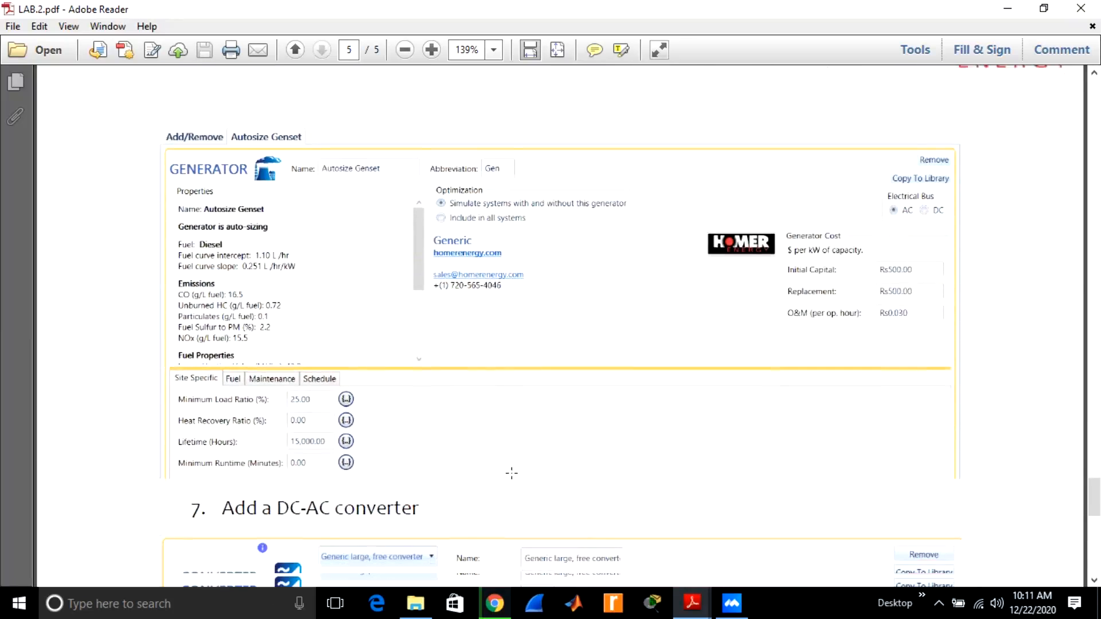
{"action": "scroll", "coordinate": [512, 472], "scroll_direction": "down", "scroll_amount": 3}
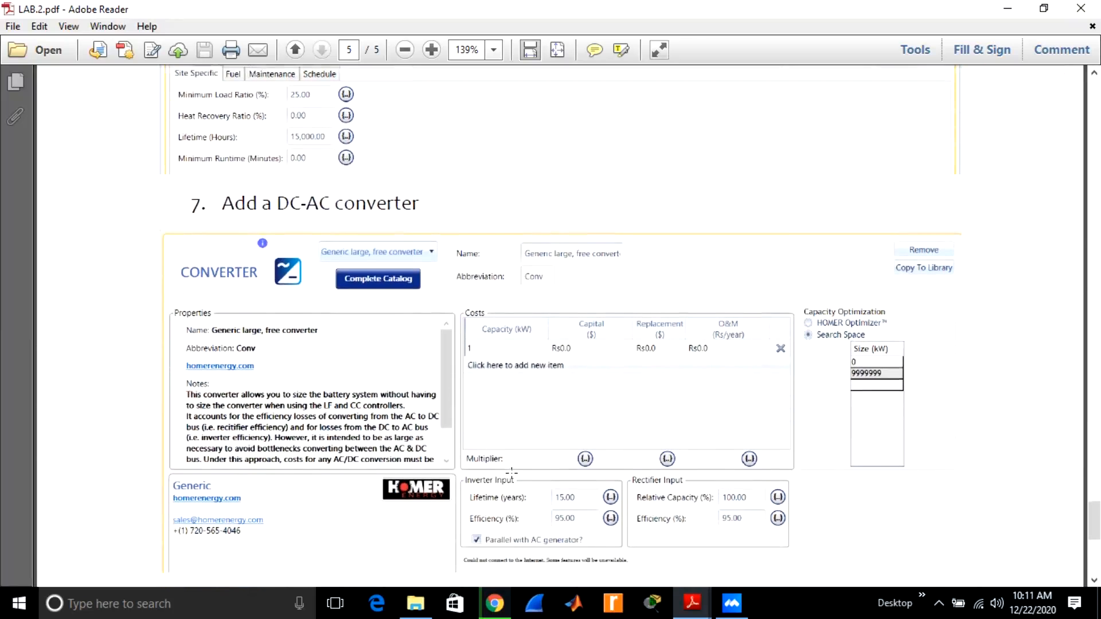
Read procedure step 8 on calculating the results and the LAB Task on different PV panels and battery systems.
{"action": "scroll", "coordinate": [511, 472], "scroll_direction": "down", "scroll_amount": 10}
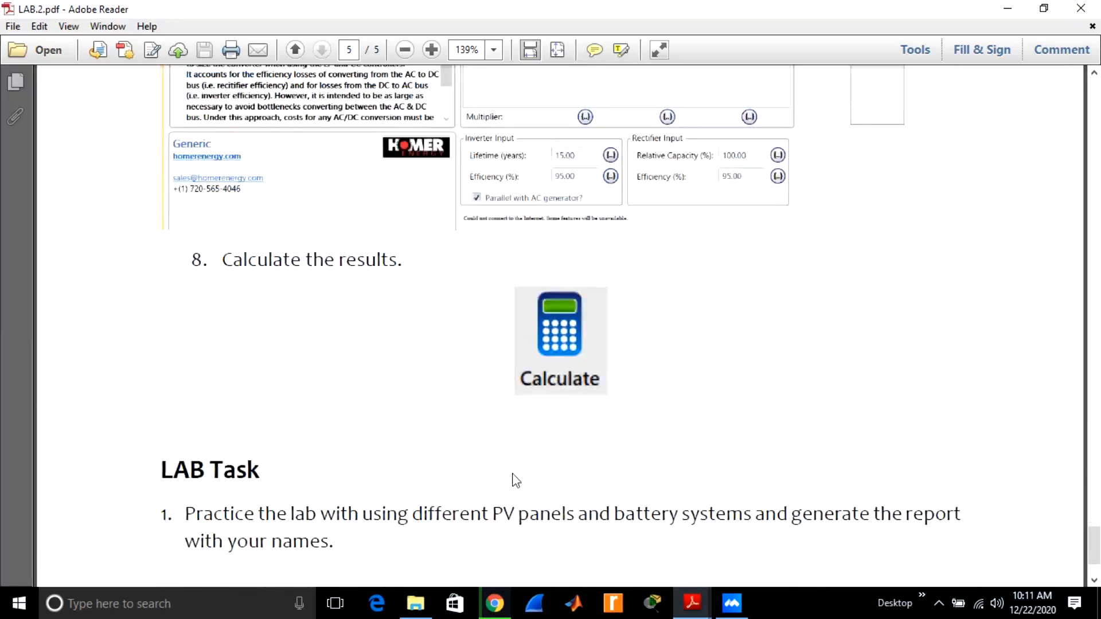
{"action": "scroll", "coordinate": [516, 480], "scroll_direction": "up", "scroll_amount": 2}
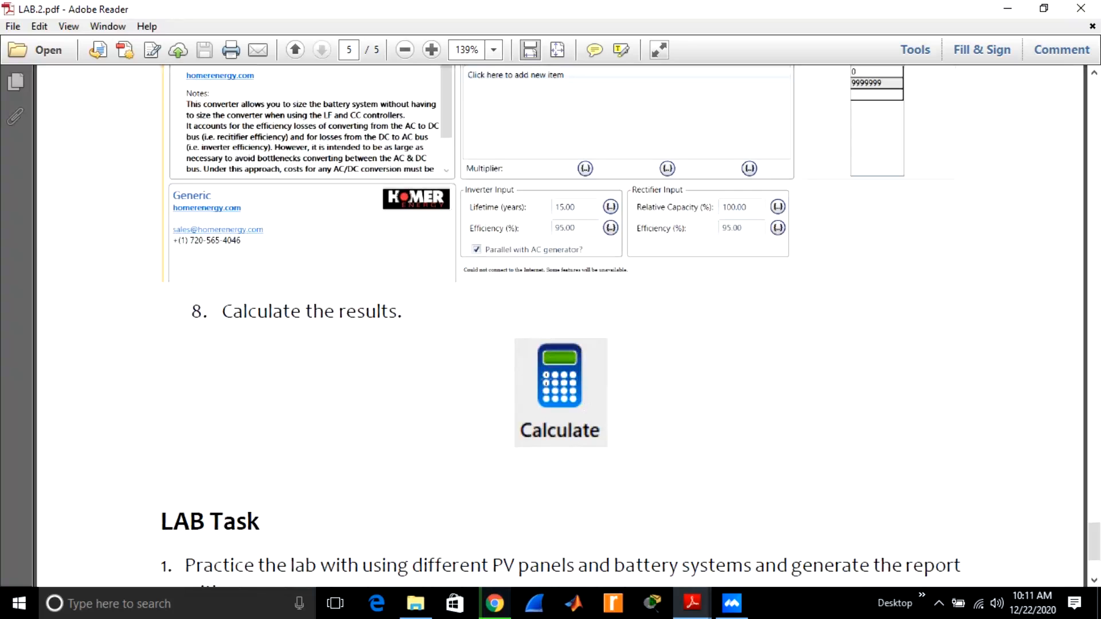
{"action": "scroll", "coordinate": [546, 432], "scroll_direction": "down", "scroll_amount": 3}
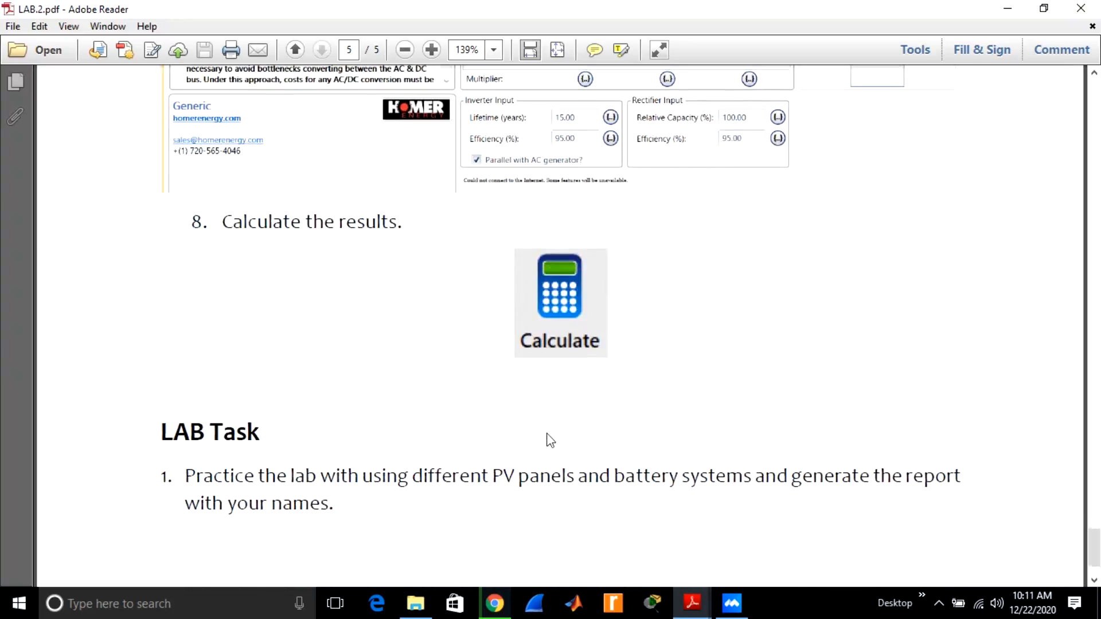
{"action": "scroll", "coordinate": [550, 440], "scroll_direction": "down", "scroll_amount": 1}
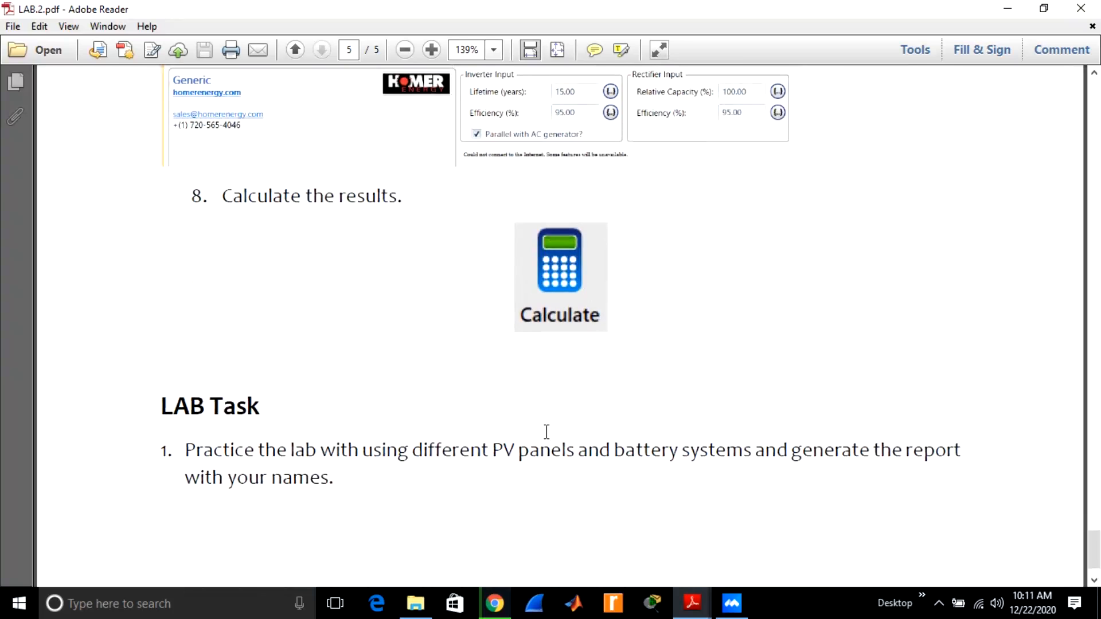
{"action": "scroll", "coordinate": [546, 431], "scroll_direction": "down", "scroll_amount": 2}
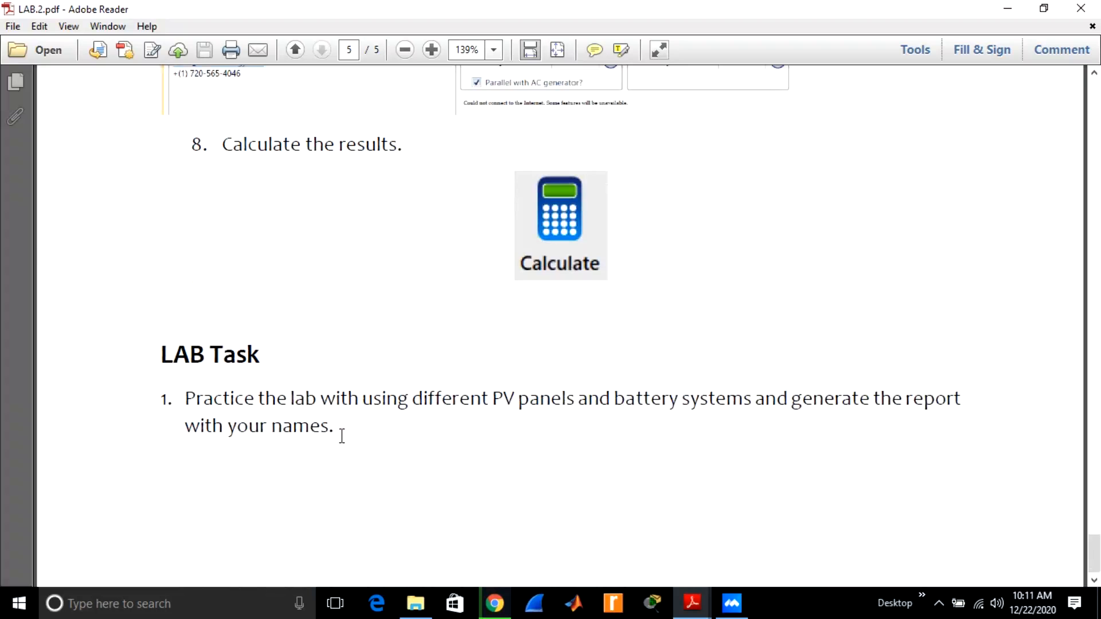
{"action": "left_click_drag", "start_coordinate": [339, 434], "coordinate": [188, 406]}
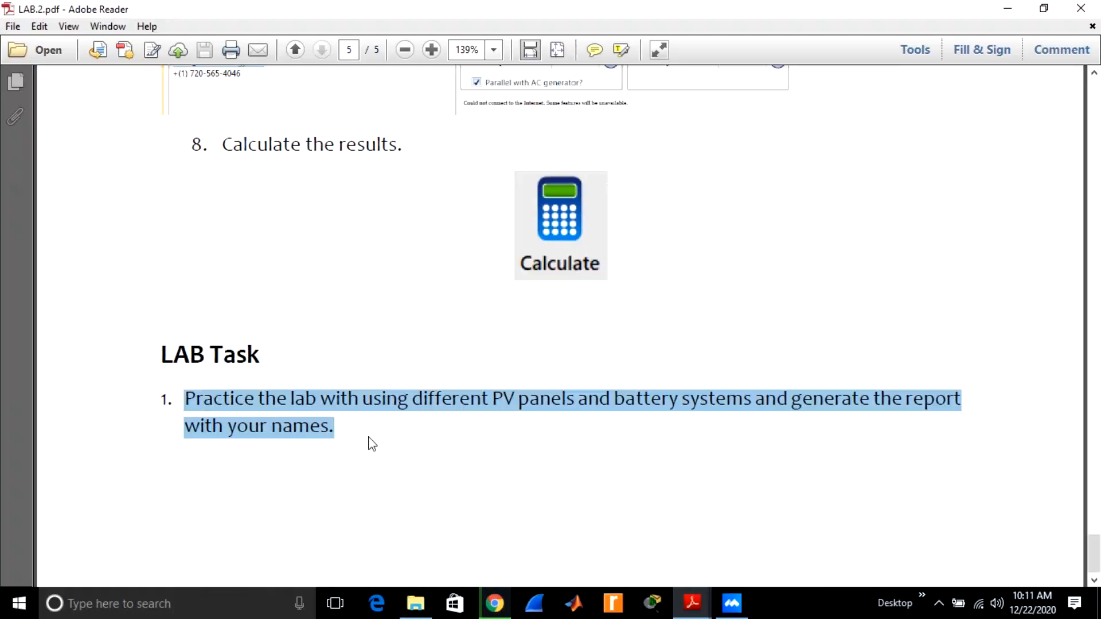
{"action": "left_click", "coordinate": [418, 464]}
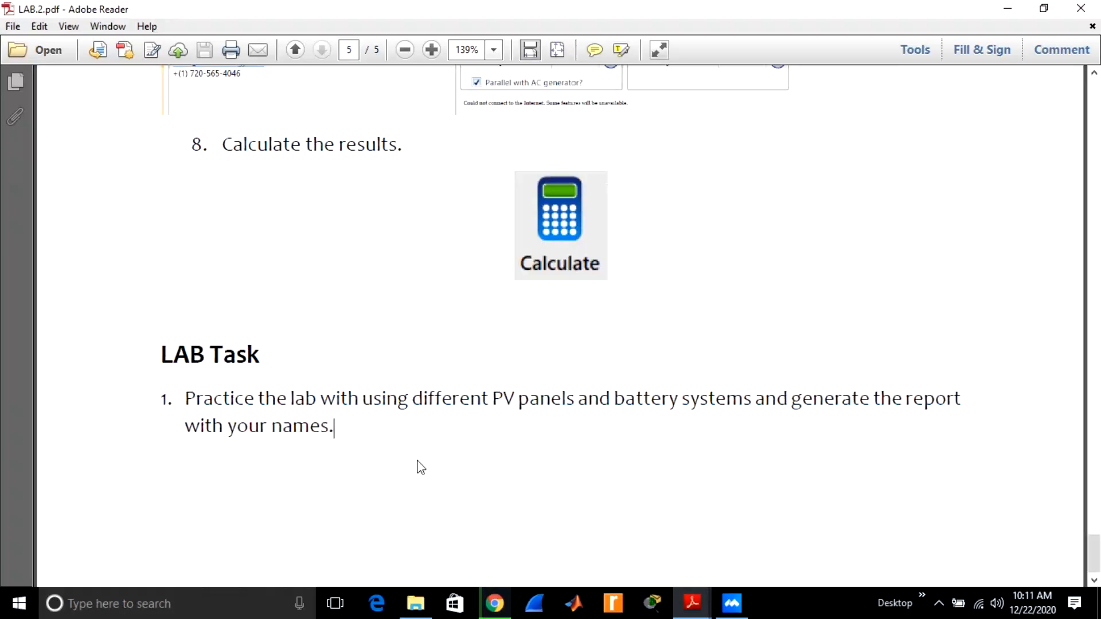
Minimize the lab manual, launch HOMER Pro x64 from the desktop and maximize its window.
{"action": "left_click", "coordinate": [1008, 8]}
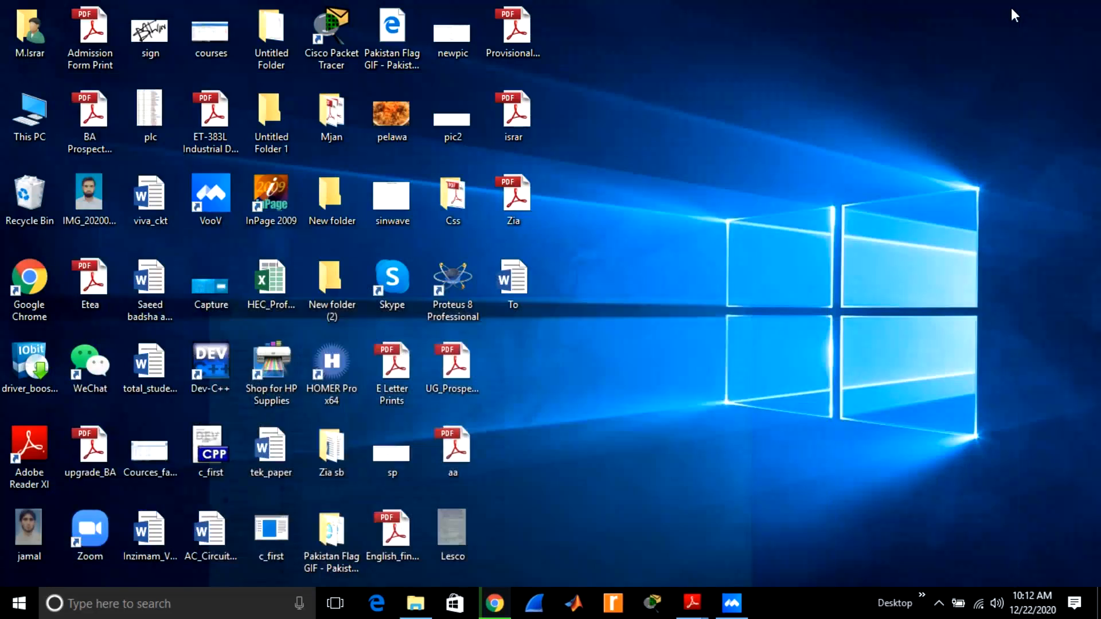
{"action": "left_click", "coordinate": [1008, 8]}
{"action": "double_click", "coordinate": [353, 349]}
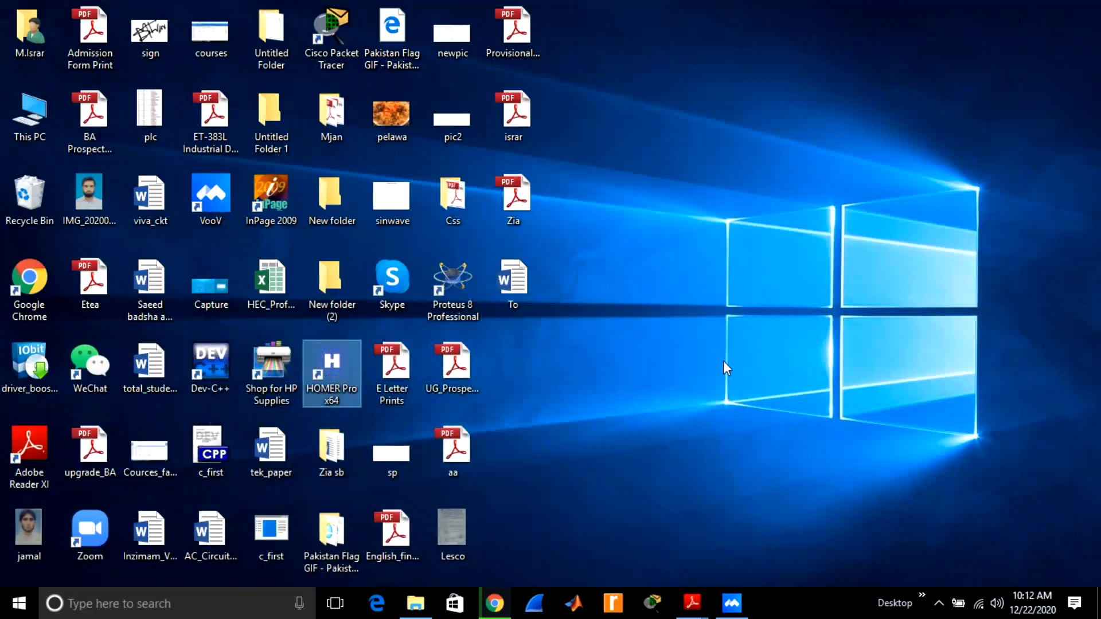
{"action": "left_click", "coordinate": [733, 604]}
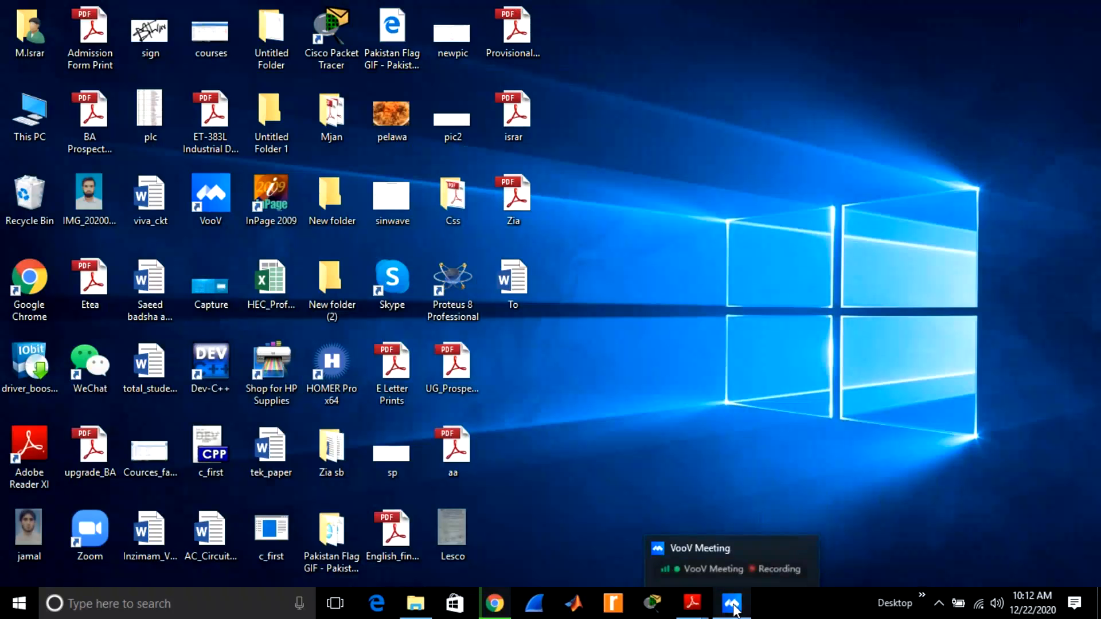
{"action": "double_click", "coordinate": [329, 360]}
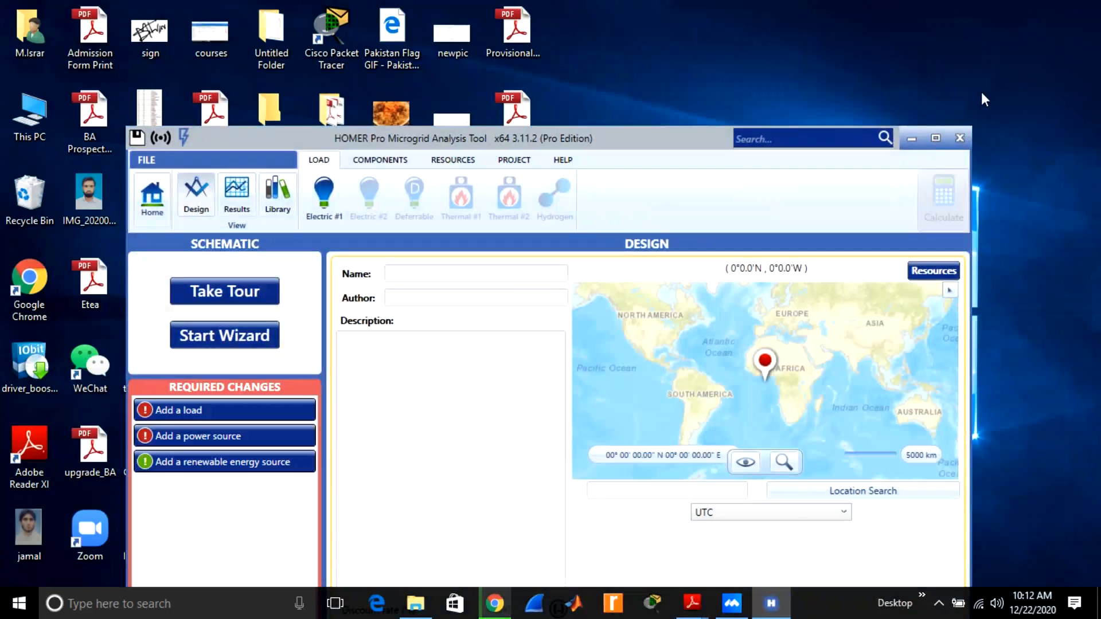
{"action": "left_click", "coordinate": [930, 139]}
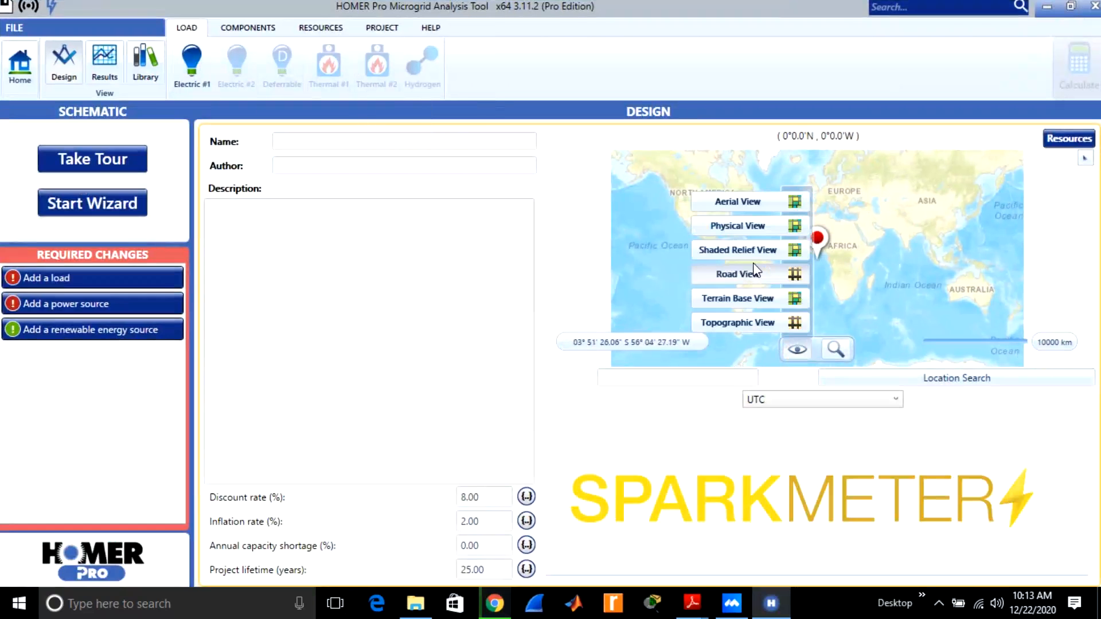
Search for "nowshera" at the City map level to set the project location.
{"action": "left_click", "coordinate": [666, 379]}
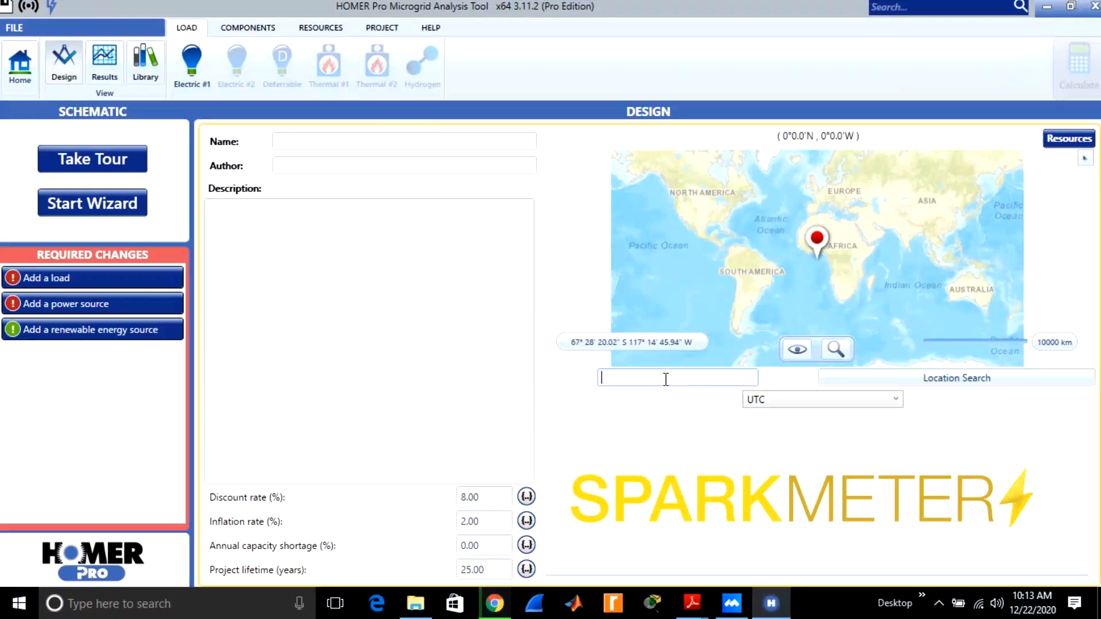
{"action": "type", "text": "nowshera"}
{"action": "left_click", "coordinate": [836, 349]}
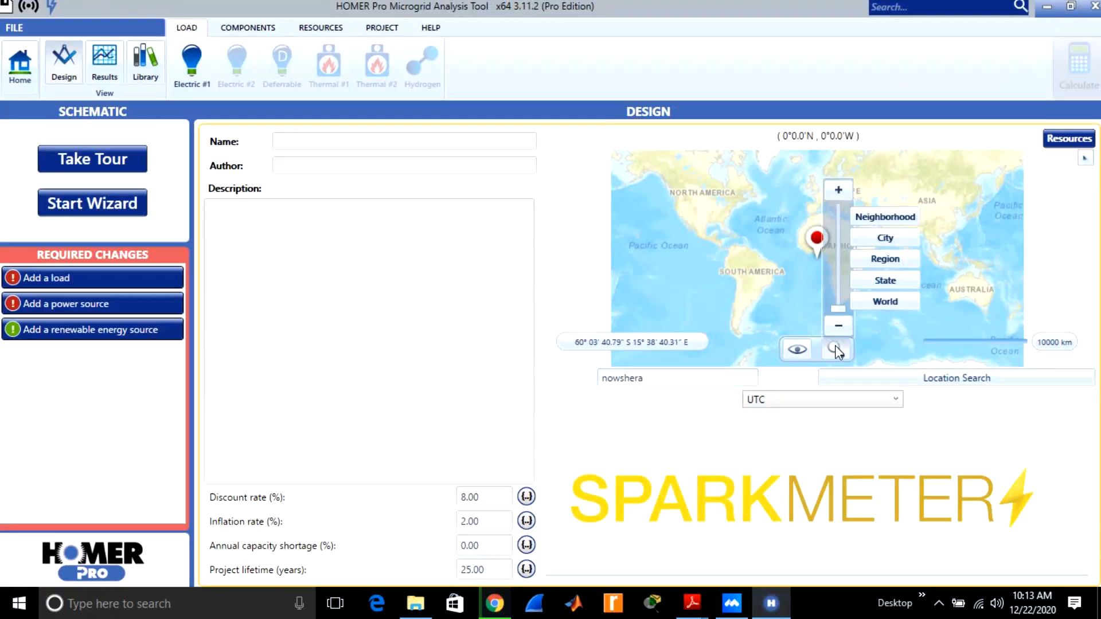
{"action": "left_click", "coordinate": [885, 238]}
{"action": "left_click", "coordinate": [927, 379]}
{"action": "left_click", "coordinate": [929, 383]}
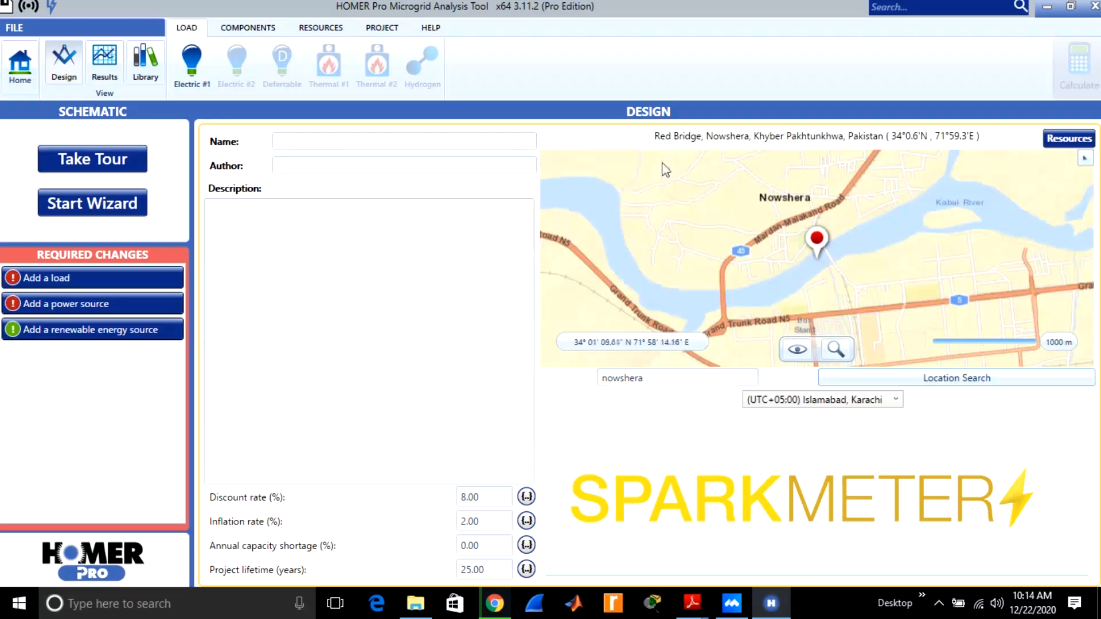
Name the project "Lab 2" and enter the author's name.
{"action": "left_click", "coordinate": [349, 143]}
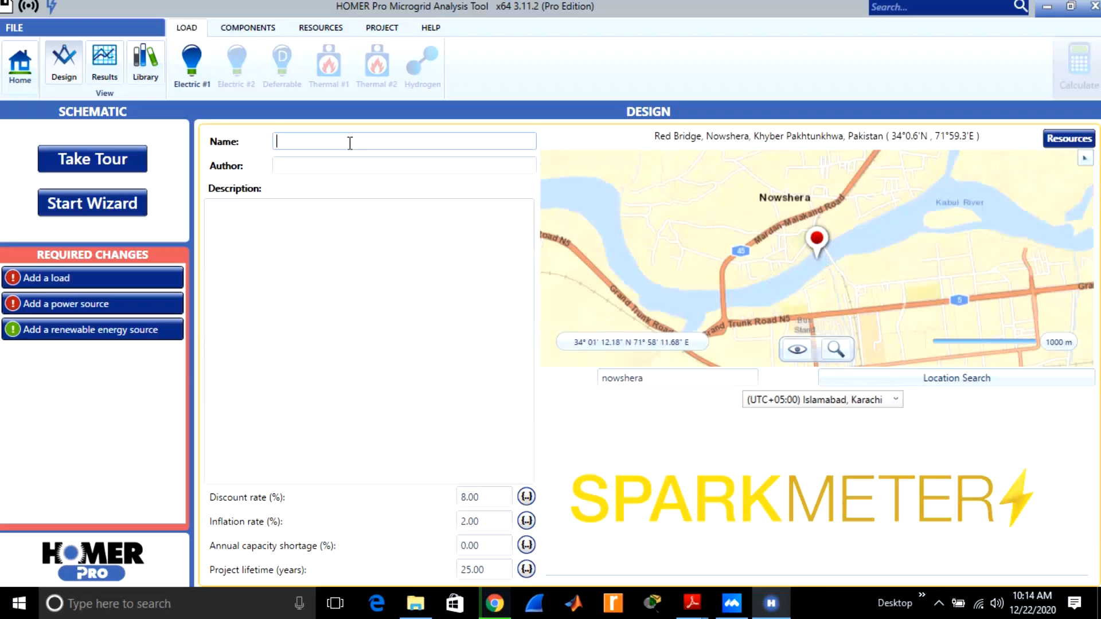
{"action": "type", "text": "Lab 2"}
{"action": "left_click", "coordinate": [314, 165]}
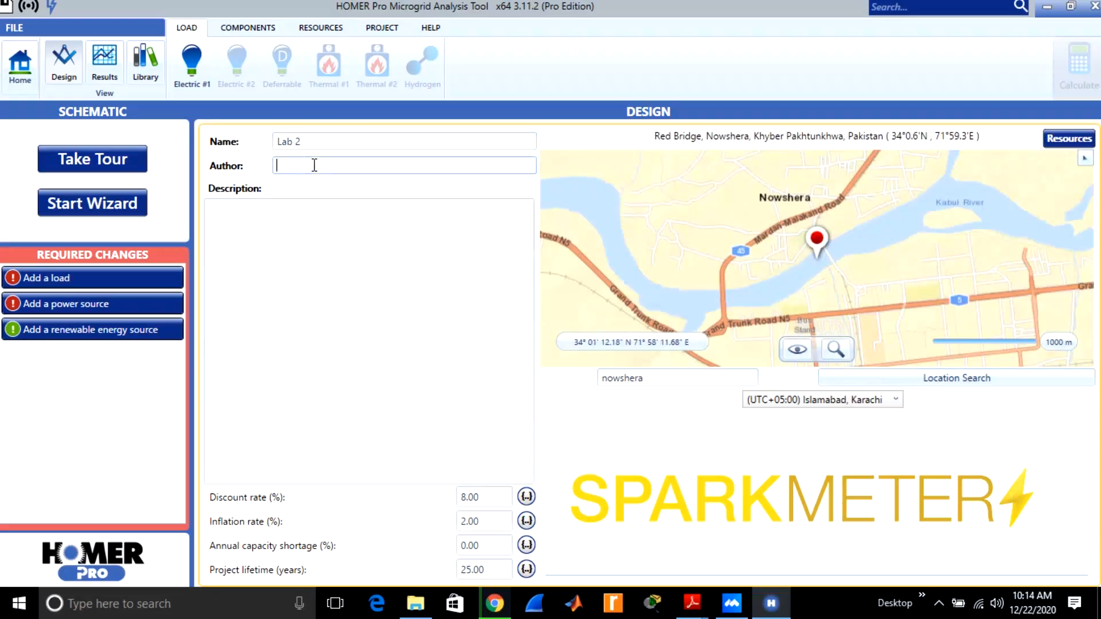
{"action": "type", "text": "Israr"}
Enter "Designing of PV storage System in HOMER Pro" as the project description.
{"action": "left_click", "coordinate": [246, 220]}
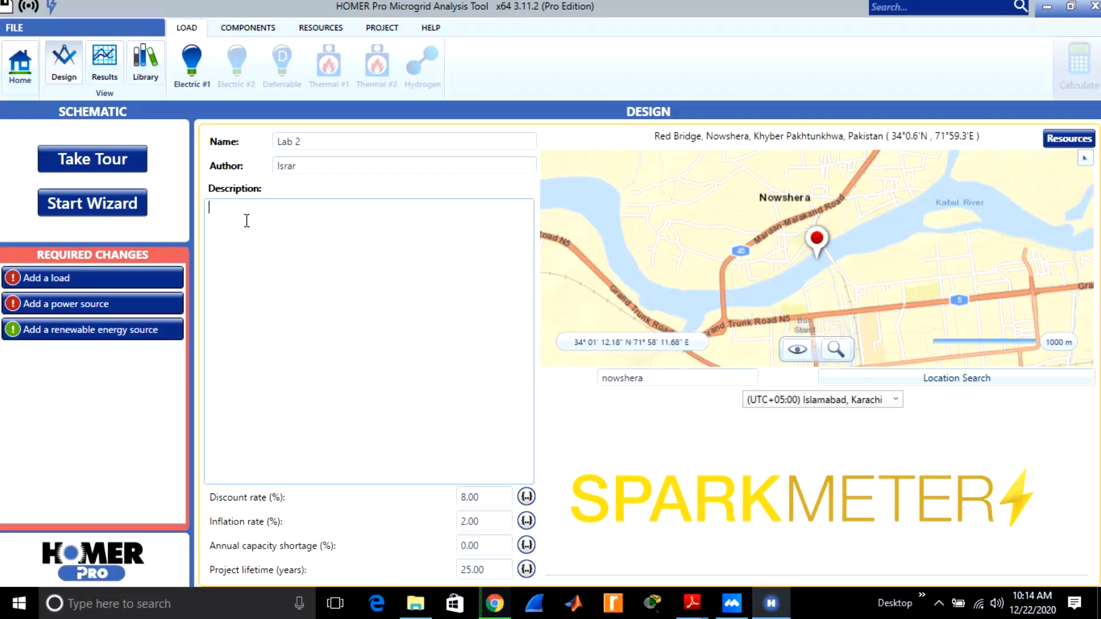
{"action": "type", "text": "Designib"}
{"action": "key", "text": "BackSpace"}
{"action": "type", "text": "ng of PV storage System"}
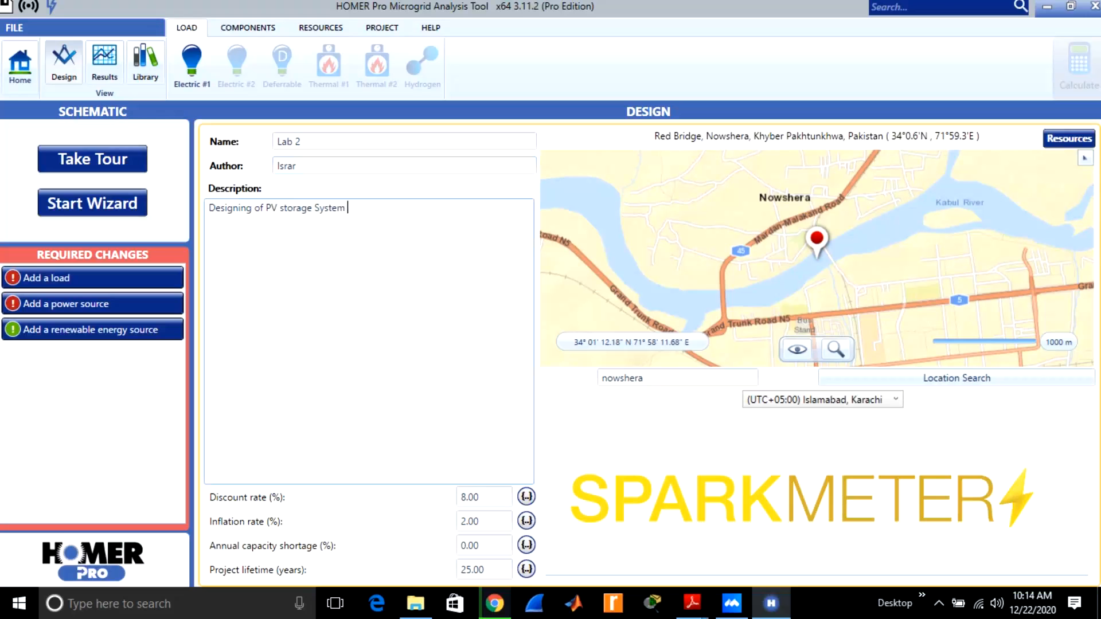
{"action": "type", "text": " in HOMER Pro"}
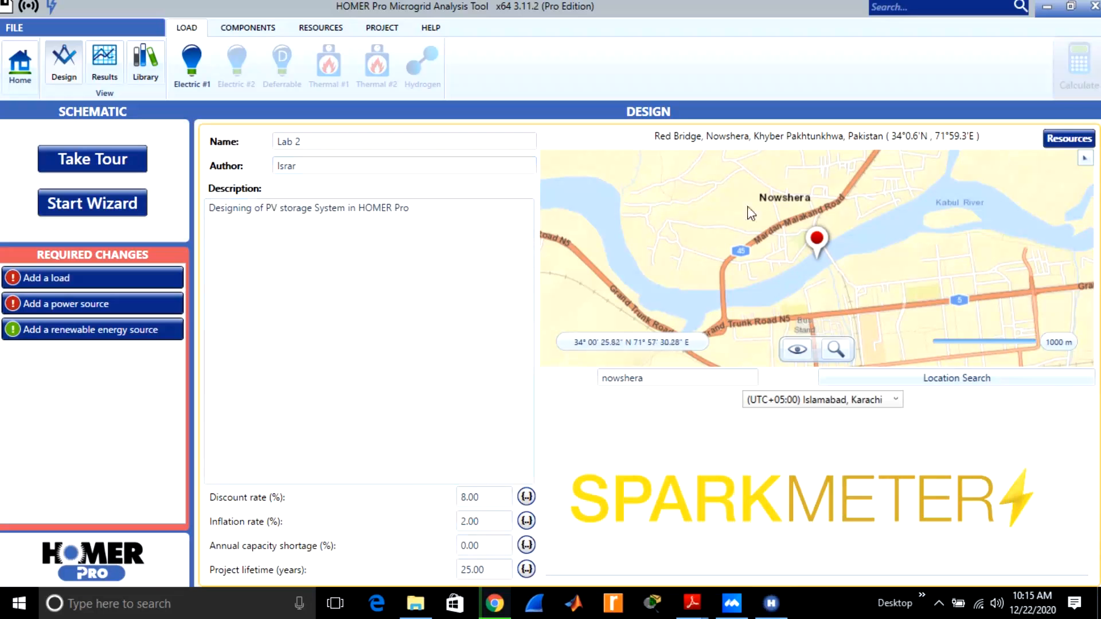
Download the National Renewable Energy Lab solar data and the NASA temperature and wind resources for the location.
{"action": "left_click", "coordinate": [1058, 137]}
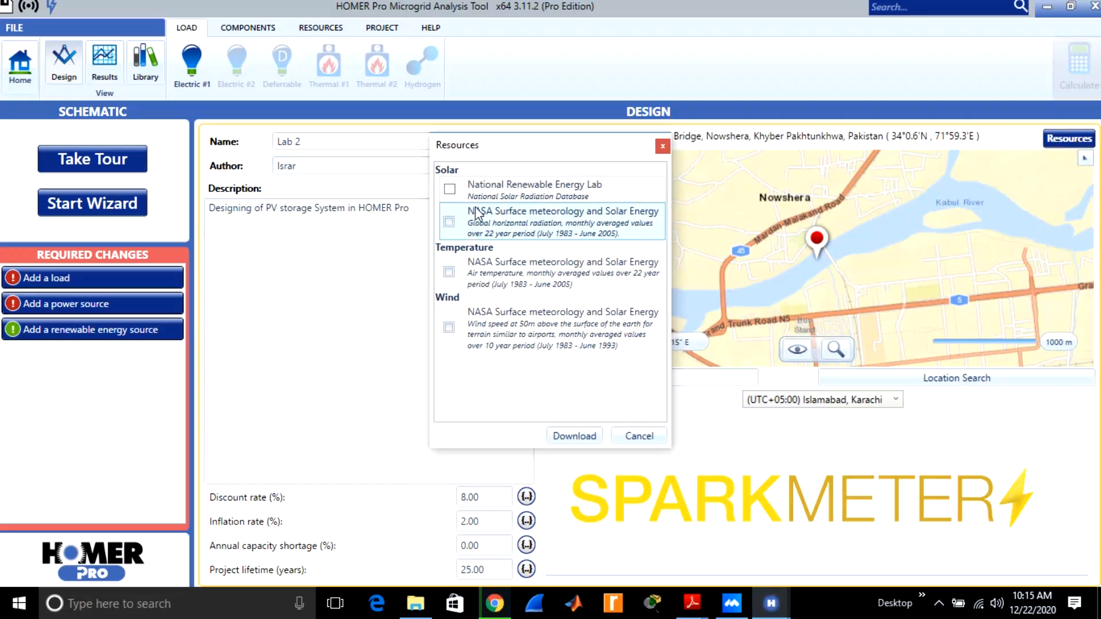
{"action": "left_click", "coordinate": [449, 190]}
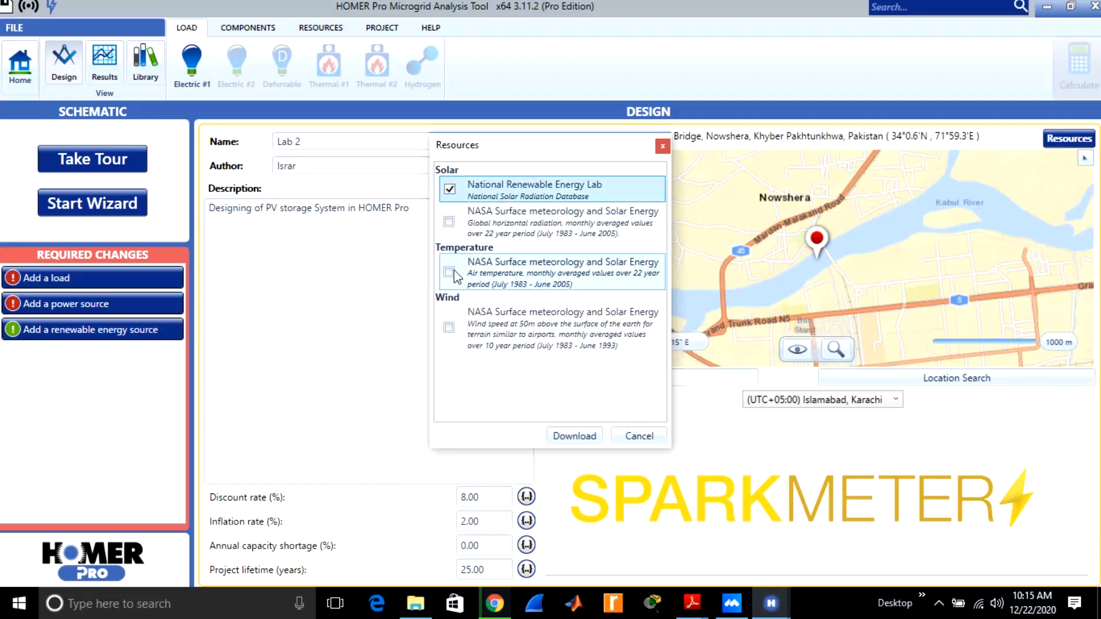
{"action": "left_click", "coordinate": [459, 325]}
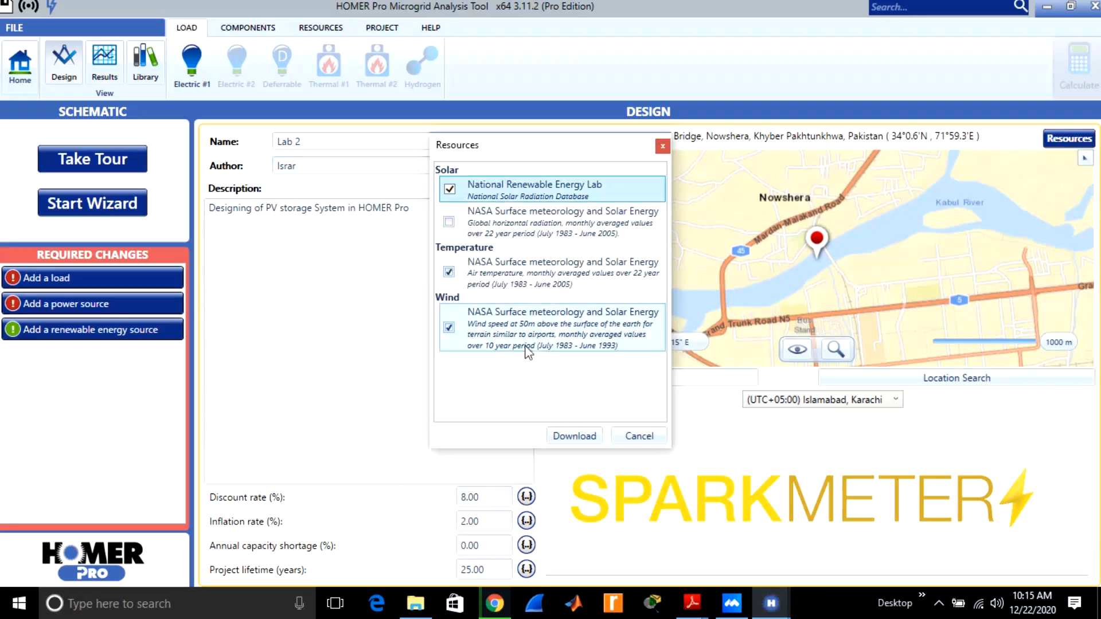
{"action": "left_click", "coordinate": [582, 436]}
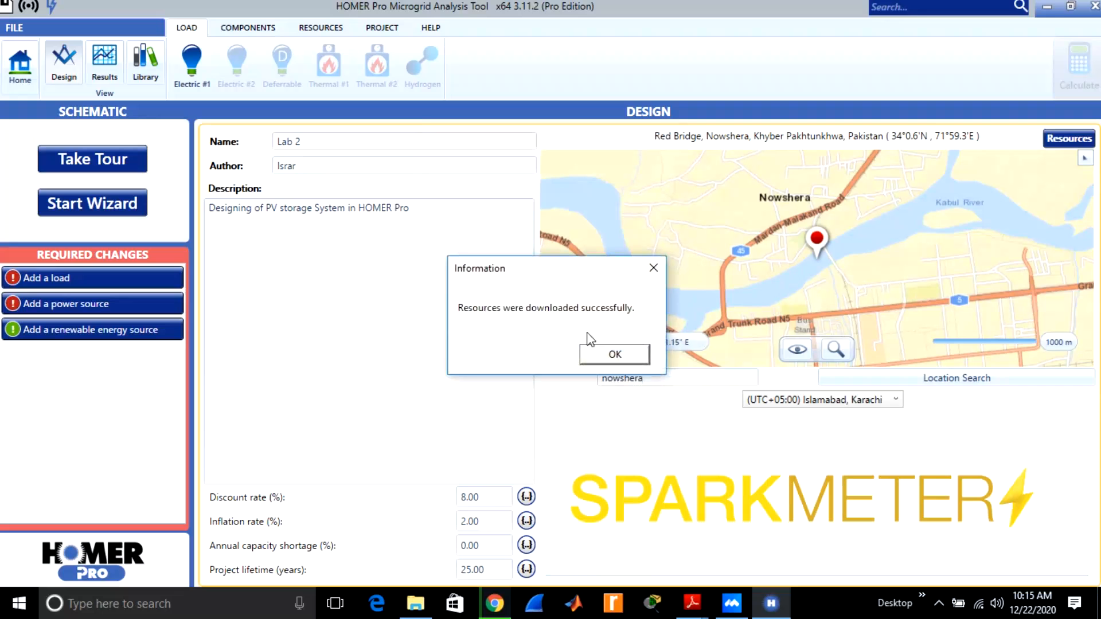
{"action": "left_click", "coordinate": [605, 362]}
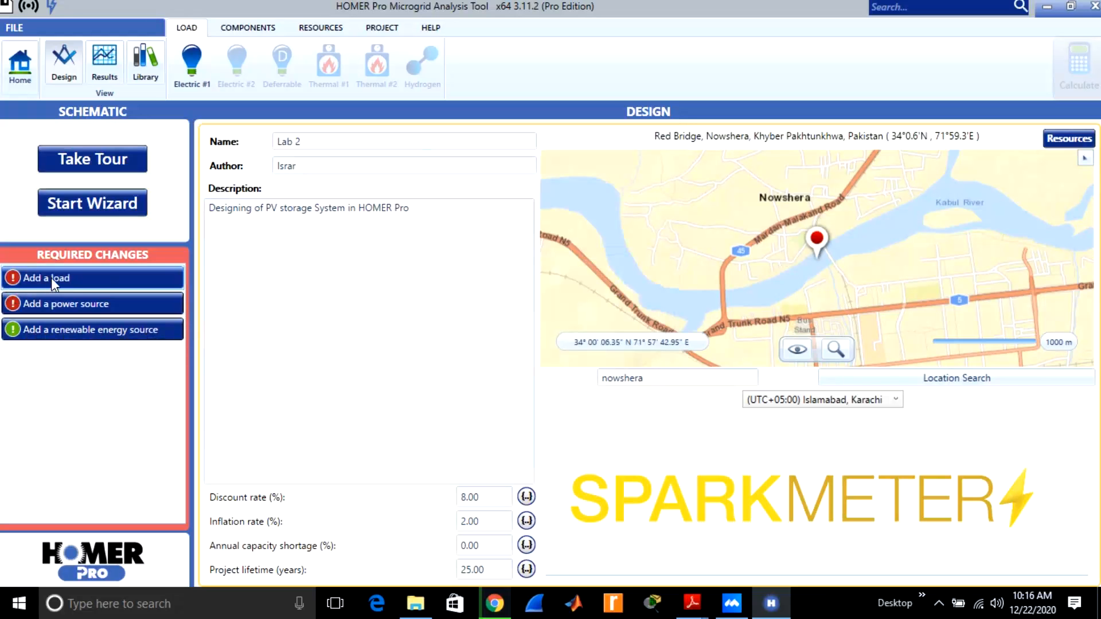
Create a synthetic electric load with July as the peak month and the Community profile.
{"action": "left_click", "coordinate": [190, 62]}
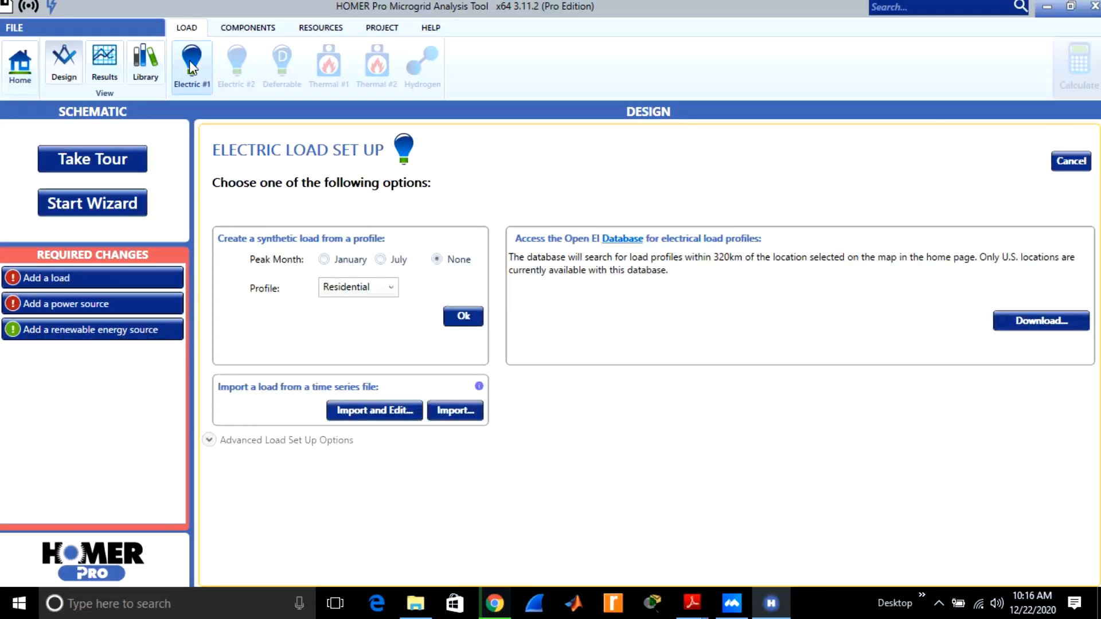
{"action": "left_click", "coordinate": [380, 262]}
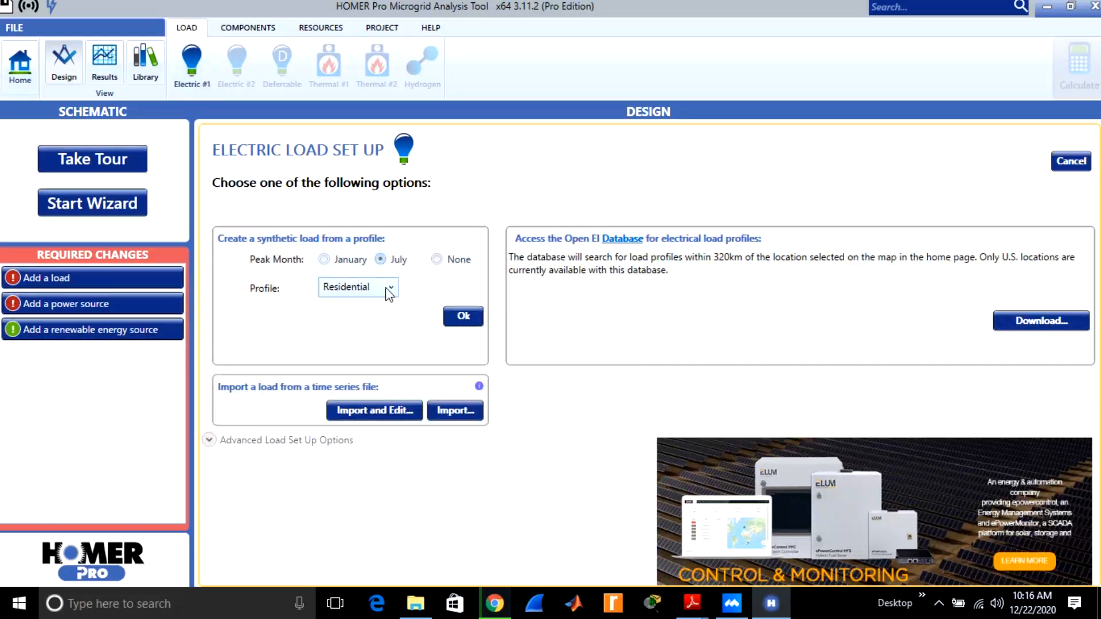
{"action": "left_click", "coordinate": [390, 293]}
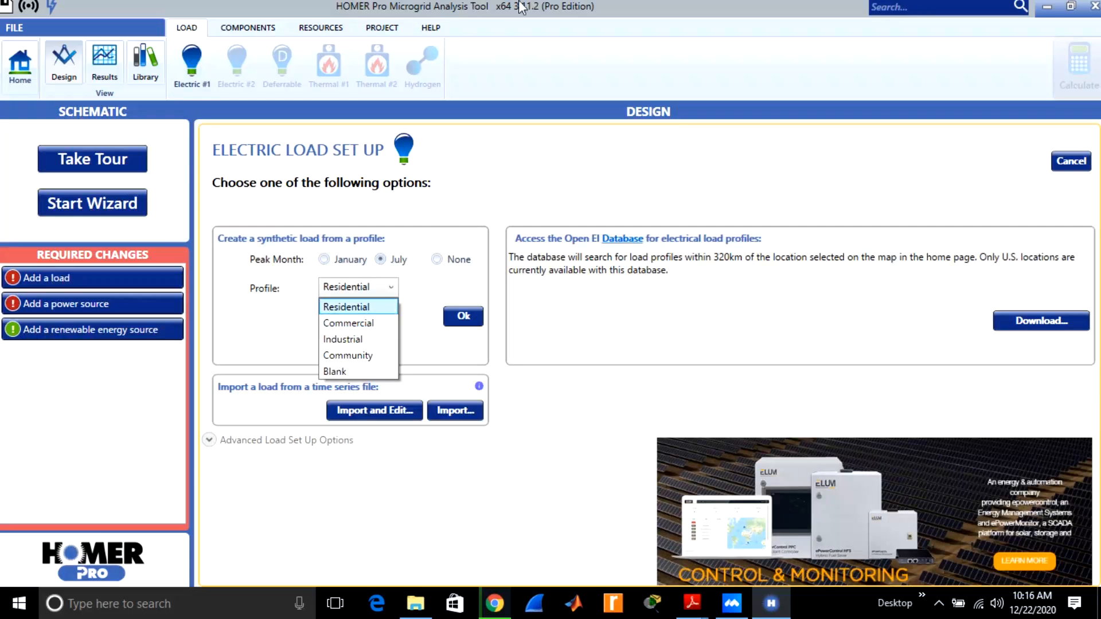
{"action": "left_click", "coordinate": [495, 45]}
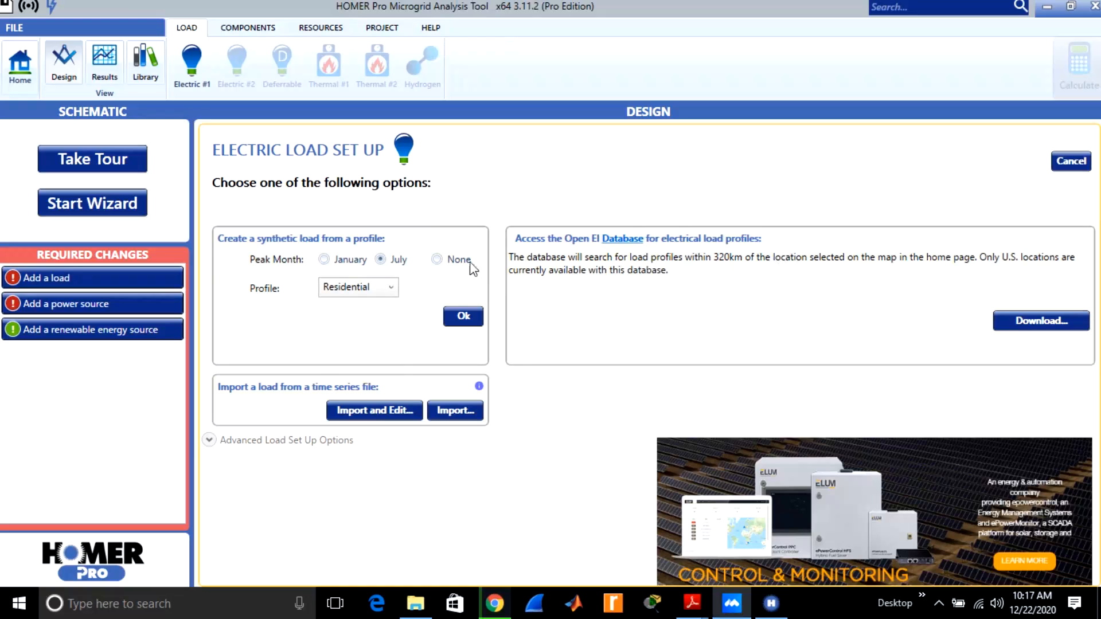
{"action": "left_click", "coordinate": [390, 288]}
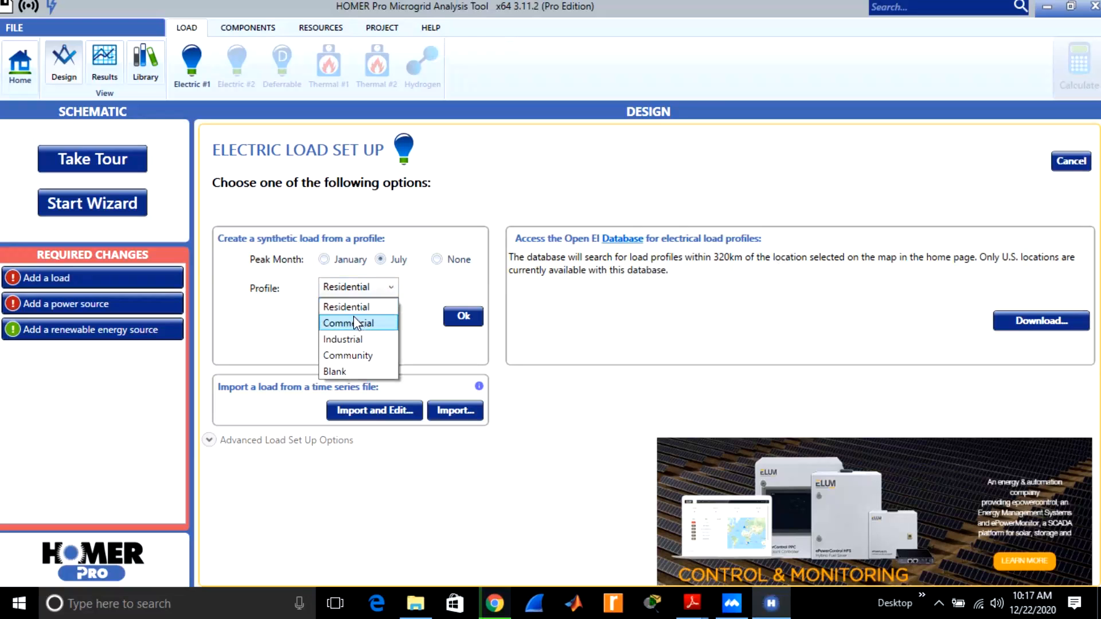
{"action": "left_click", "coordinate": [346, 357]}
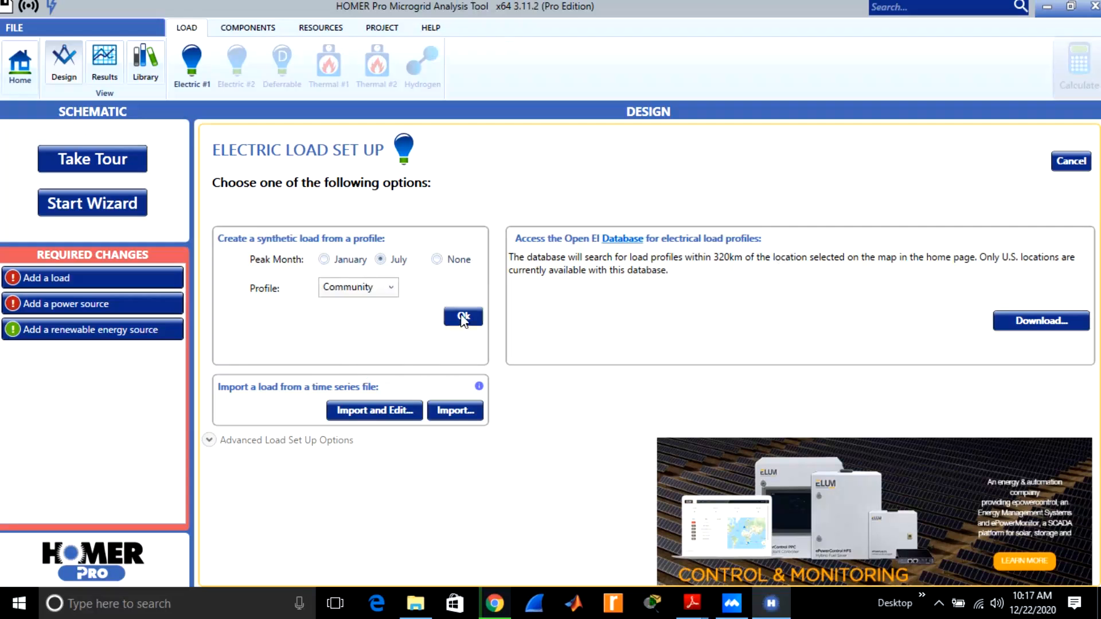
{"action": "left_click", "coordinate": [391, 291]}
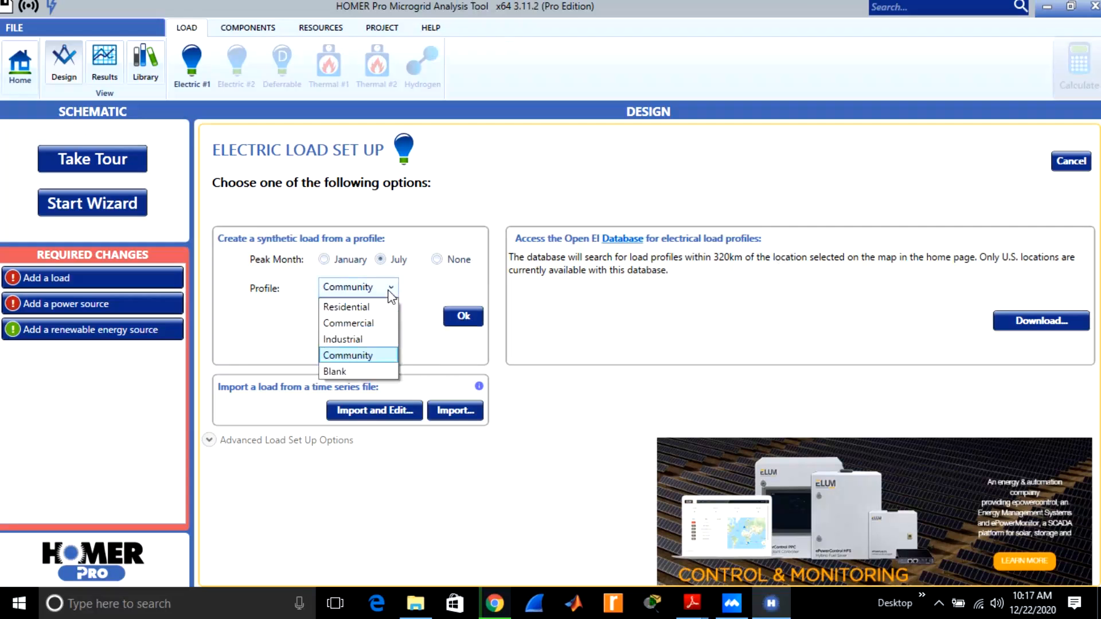
{"action": "left_click", "coordinate": [352, 354]}
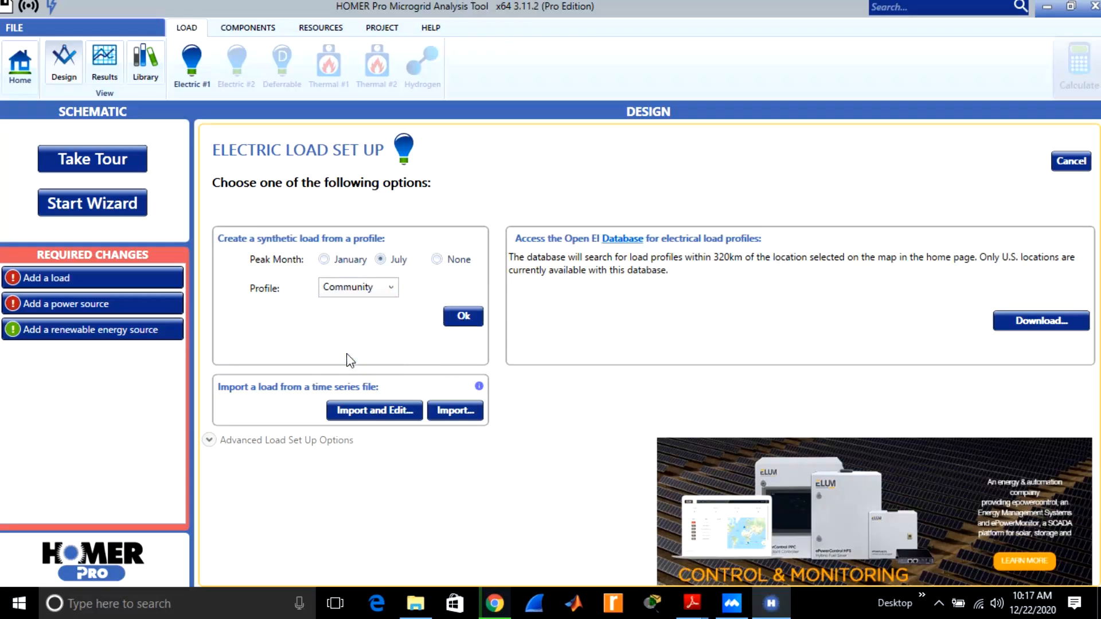
{"action": "left_click", "coordinate": [358, 288]}
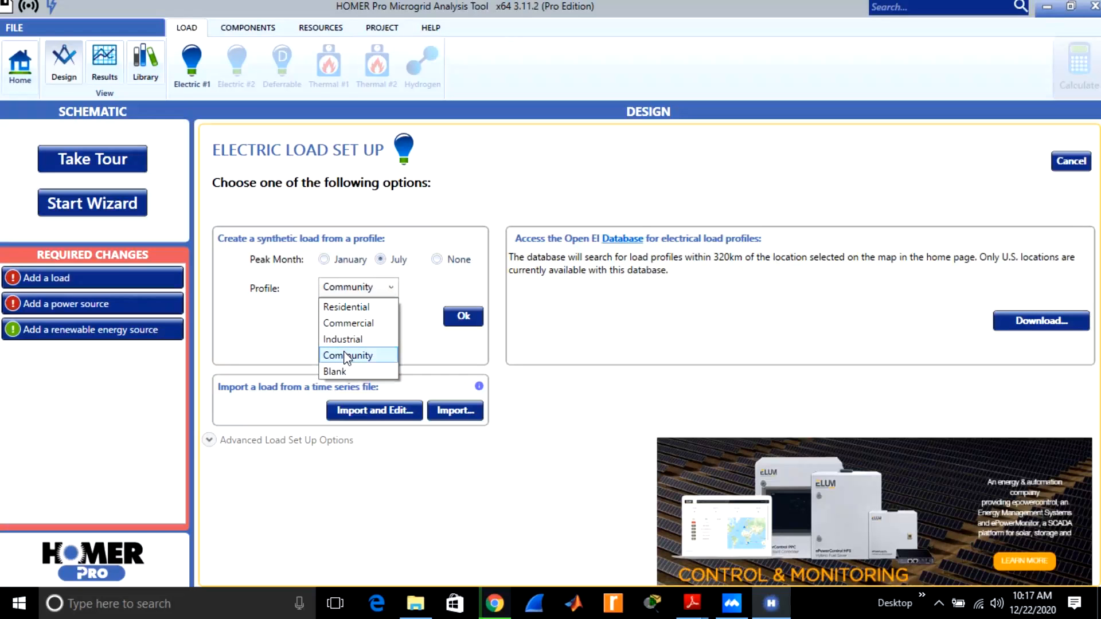
{"action": "left_click", "coordinate": [360, 356]}
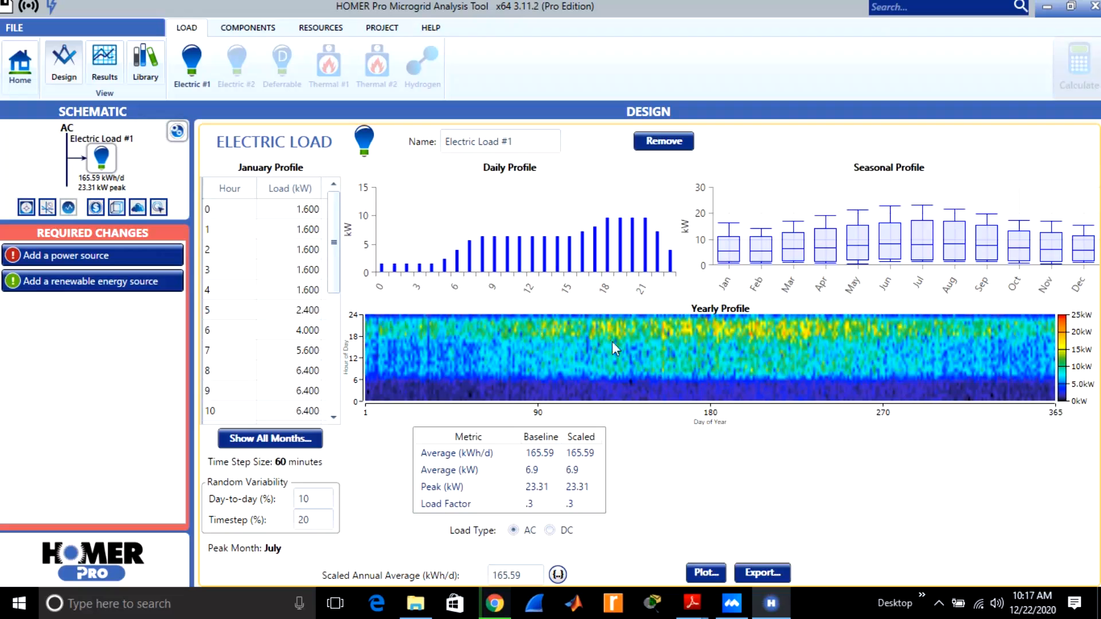
Review the daily, seasonal and yearly load profiles, and remove the electric load from the design.
{"action": "mouse_move", "coordinate": [626, 352]}
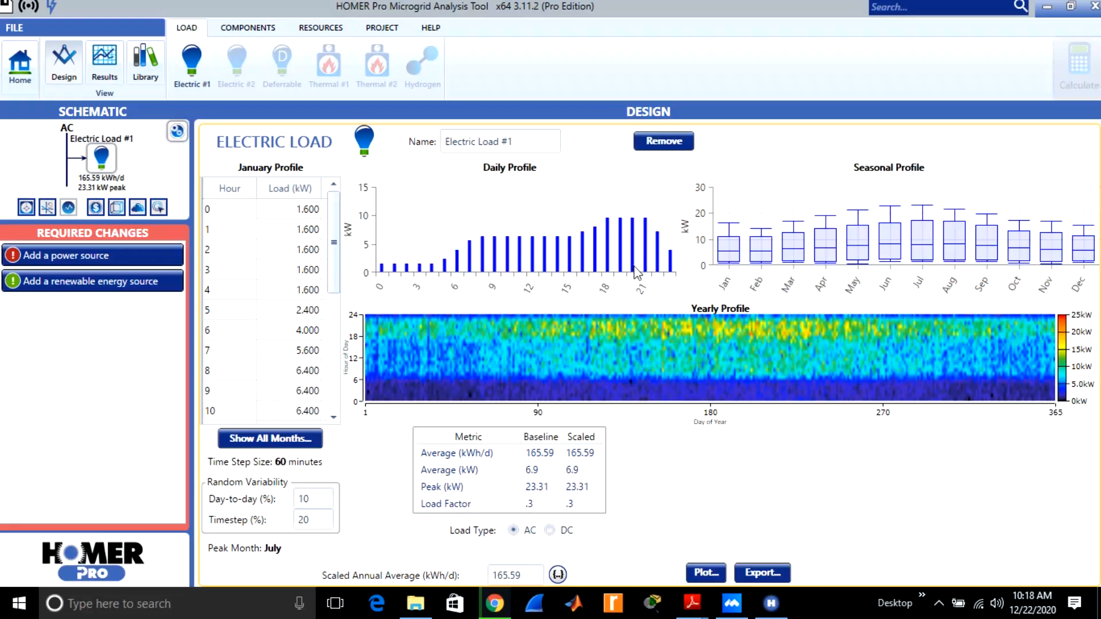
{"action": "mouse_move", "coordinate": [621, 223]}
{"action": "mouse_move", "coordinate": [928, 238]}
{"action": "left_click", "coordinate": [663, 143]}
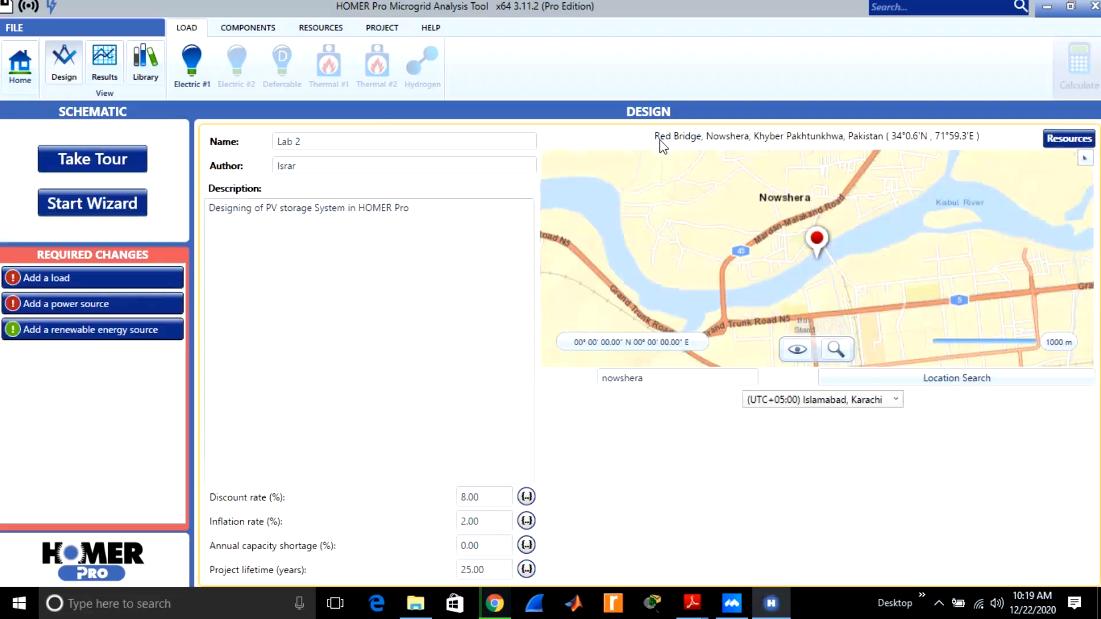
Add an electric load with a July peak month and Community profile, keeping its load type as AC.
{"action": "left_click", "coordinate": [184, 54]}
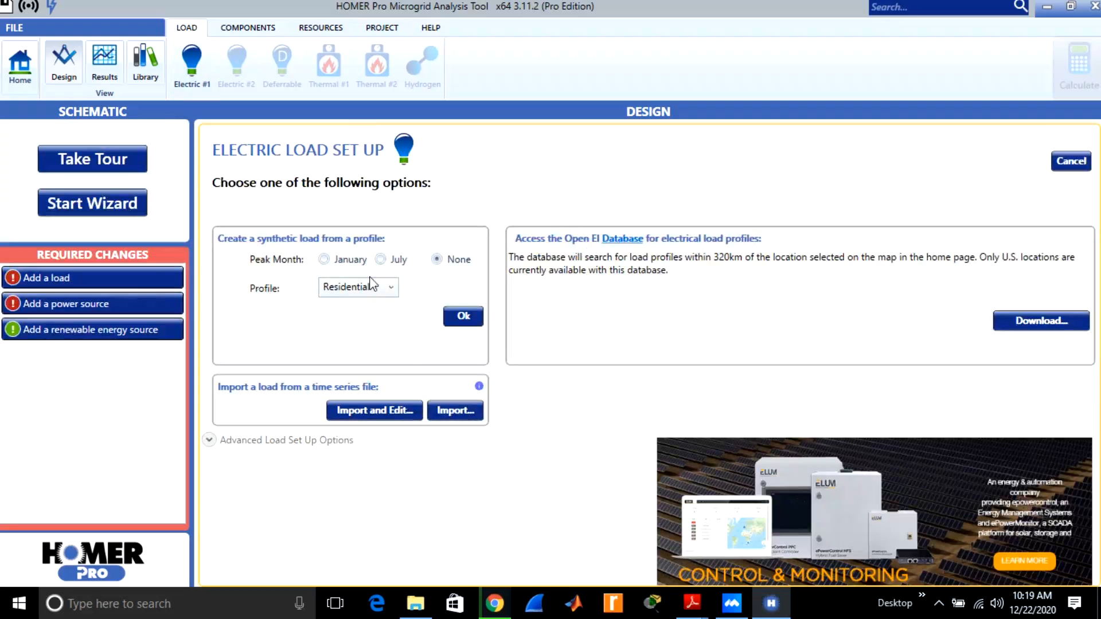
{"action": "left_click", "coordinate": [380, 260]}
{"action": "left_click", "coordinate": [391, 288]}
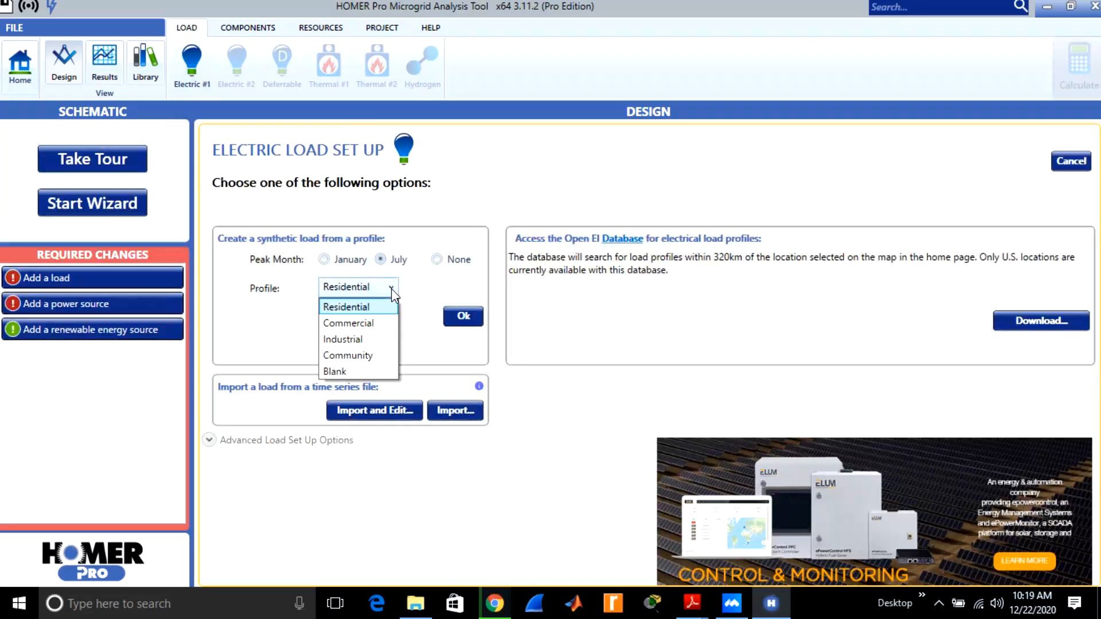
{"action": "left_click", "coordinate": [371, 358]}
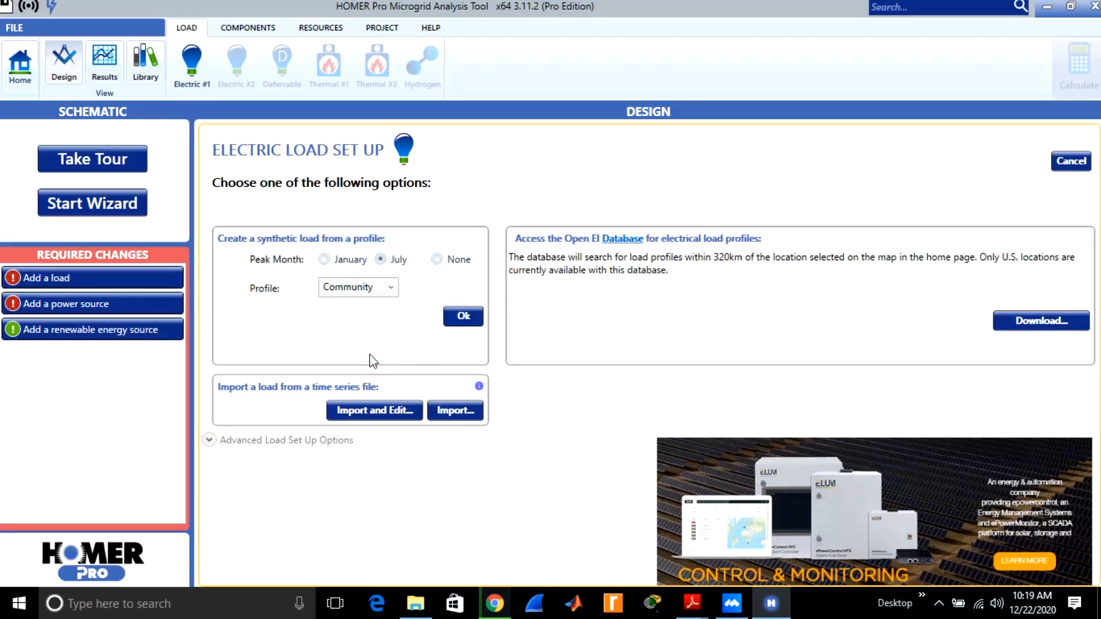
{"action": "left_click", "coordinate": [458, 319]}
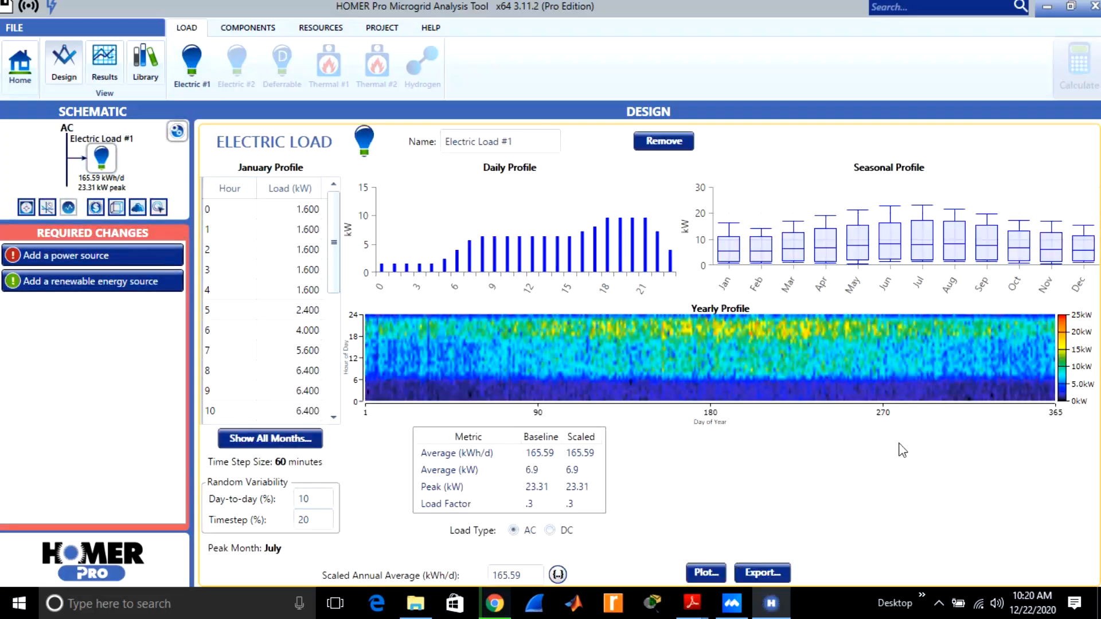
{"action": "left_click", "coordinate": [549, 531]}
{"action": "left_click", "coordinate": [514, 530]}
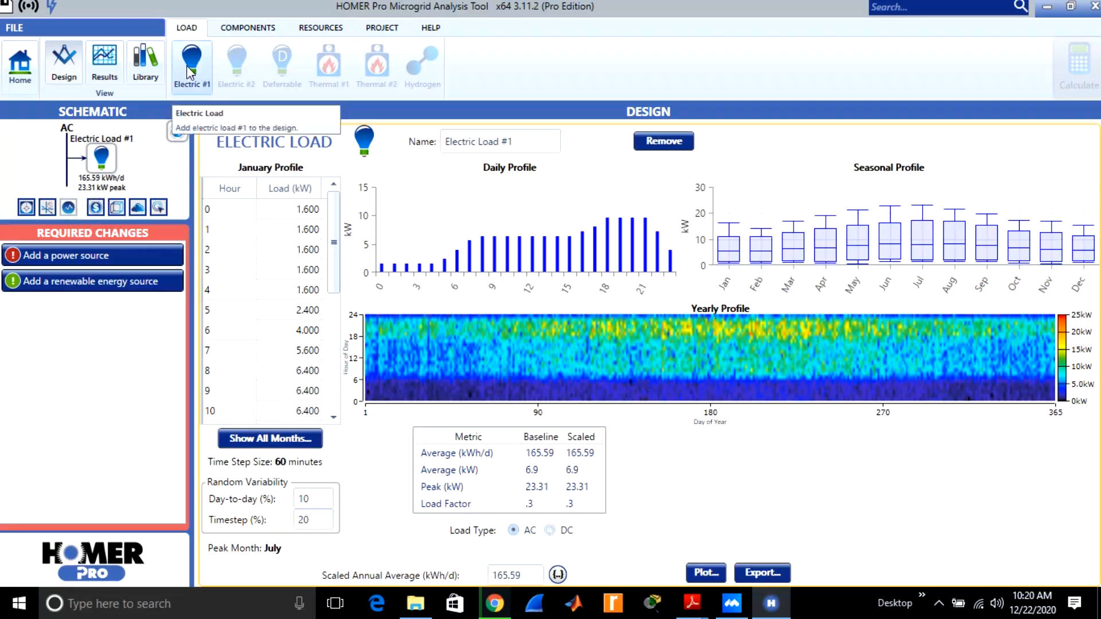
Add the 24 kW Fronius Symo 24.0-3-M with Generic PV from the complete PV catalog to the design.
{"action": "left_click", "coordinate": [243, 32]}
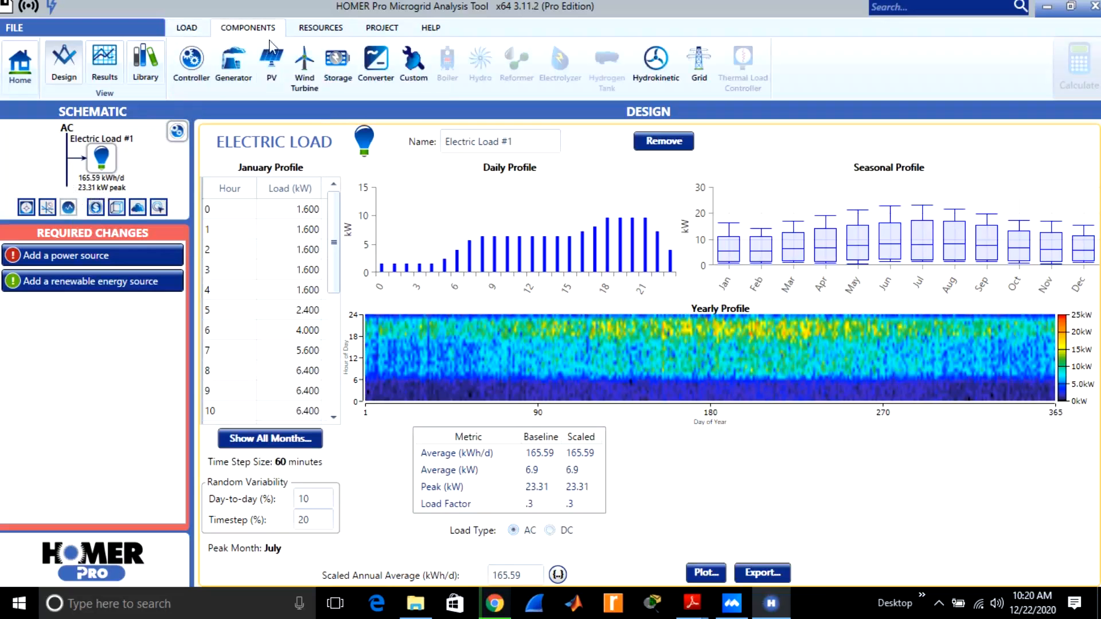
{"action": "left_click", "coordinate": [272, 59]}
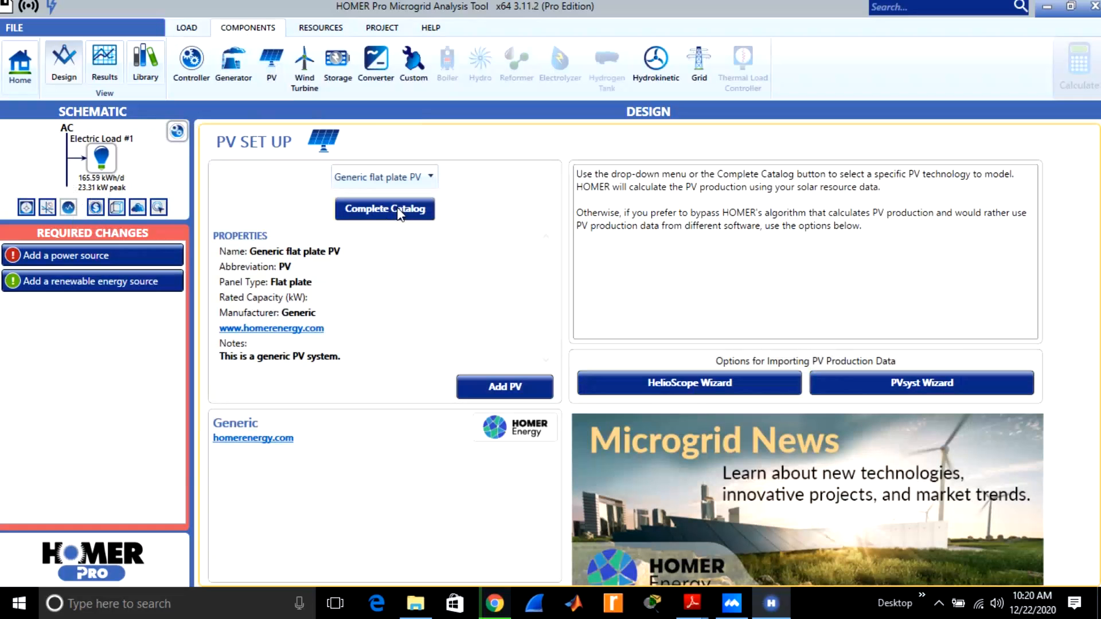
{"action": "left_click", "coordinate": [397, 207]}
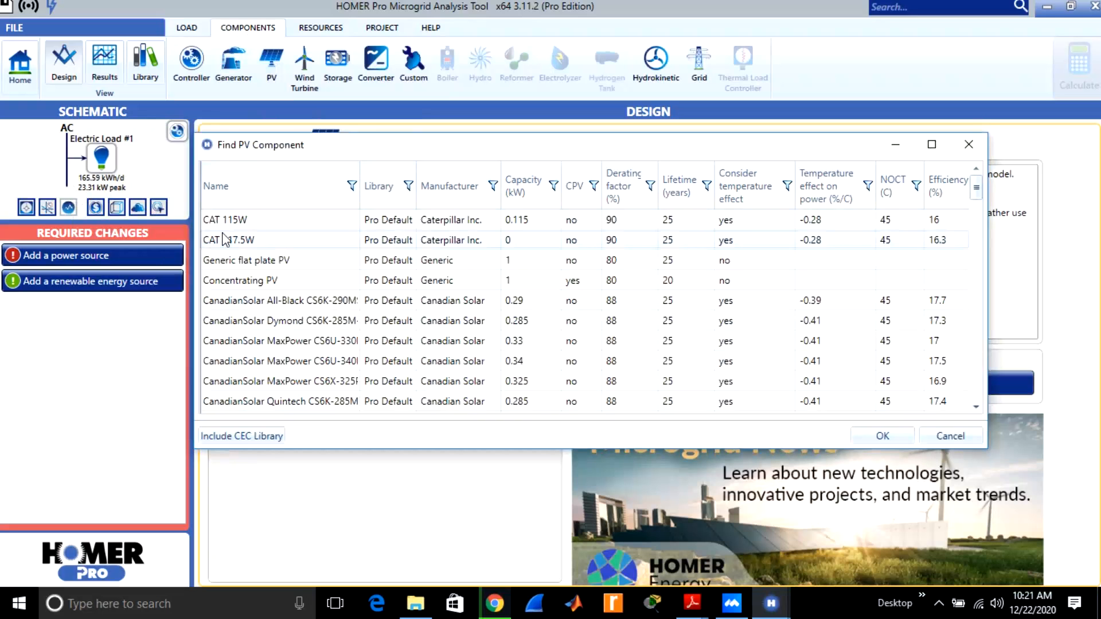
{"action": "double_click", "coordinate": [975, 408]}
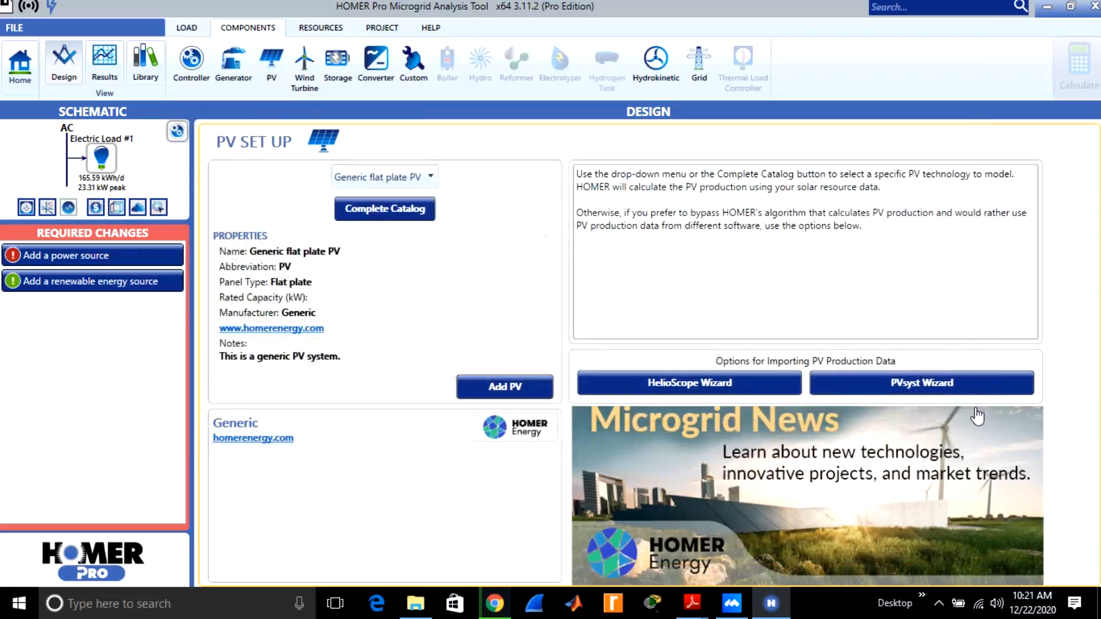
{"action": "left_click", "coordinate": [400, 211]}
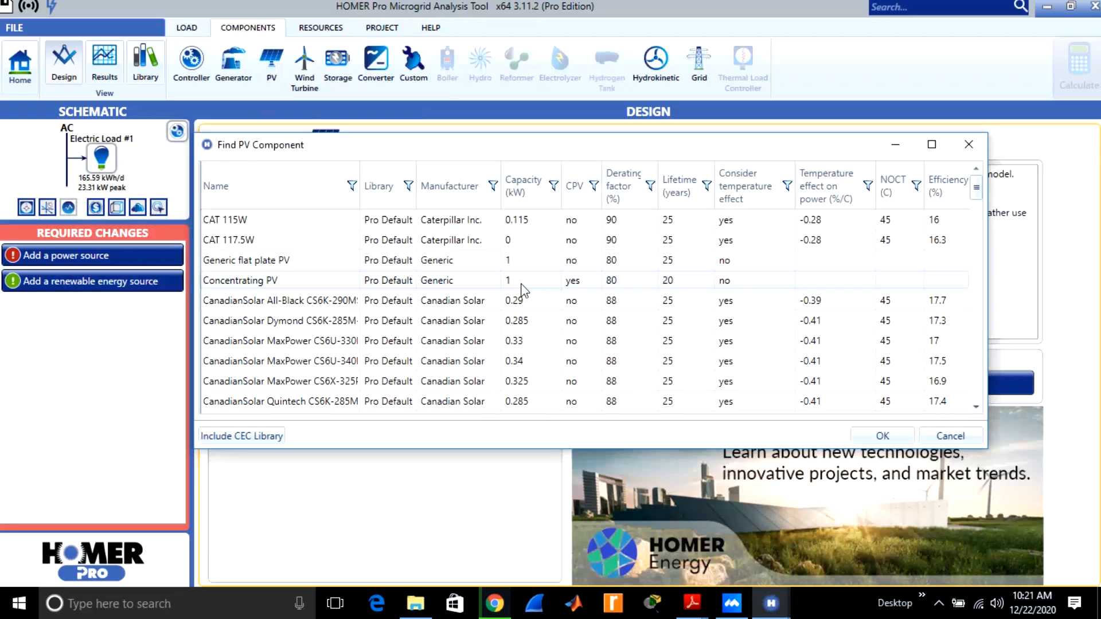
{"action": "left_click", "coordinate": [521, 283]}
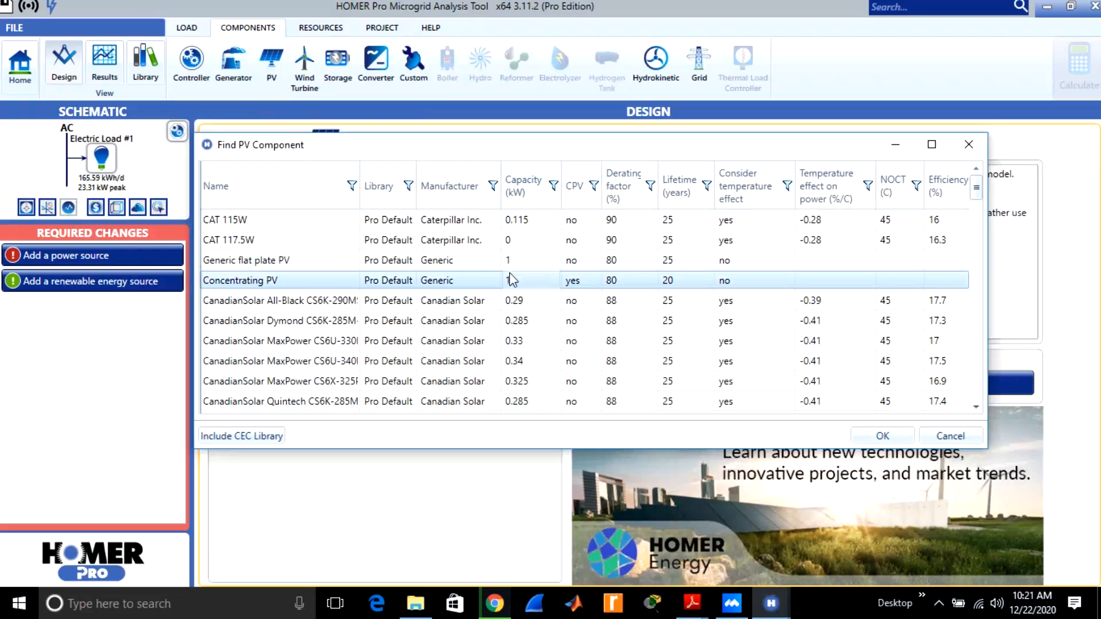
{"action": "key", "text": "Down"}
{"action": "key", "text": "Down"}
{"action": "key", "text": "Down"}
{"action": "key", "text": "Down"}
{"action": "key", "text": "Down"}
{"action": "key", "text": "Down"}
{"action": "key", "text": "Down"}
{"action": "key", "text": "Down"}
{"action": "key", "text": "Down"}
{"action": "key", "text": "Down"}
{"action": "key", "text": "Down"}
{"action": "key", "text": "Down"}
{"action": "key", "text": "Down"}
{"action": "key", "text": "Down"}
{"action": "key", "text": "Down"}
{"action": "key", "text": "Down"}
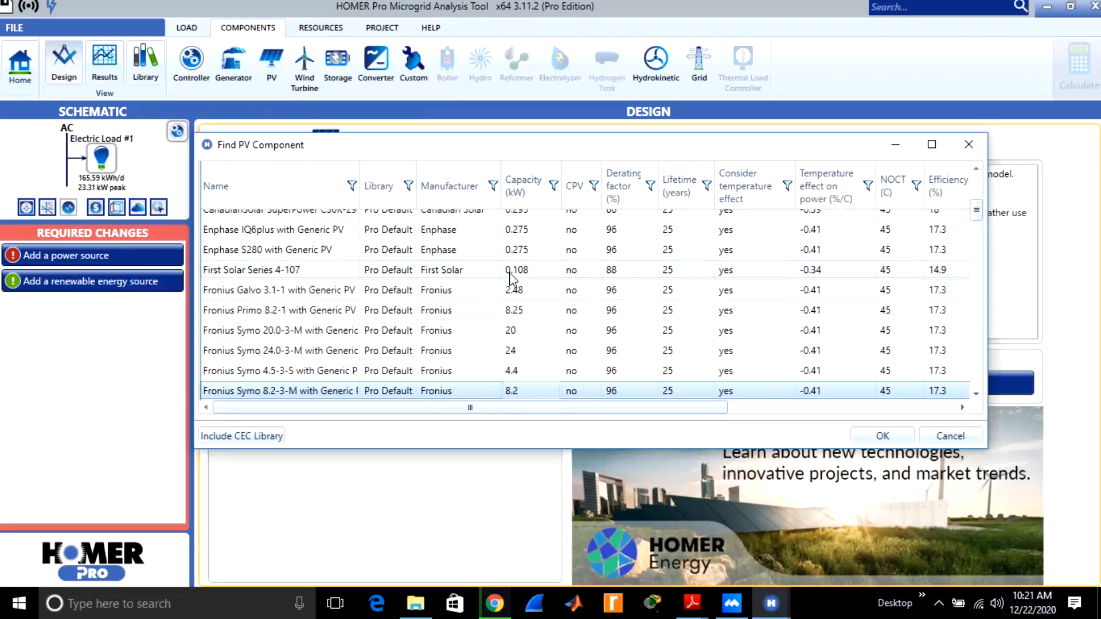
{"action": "left_click", "coordinate": [512, 352]}
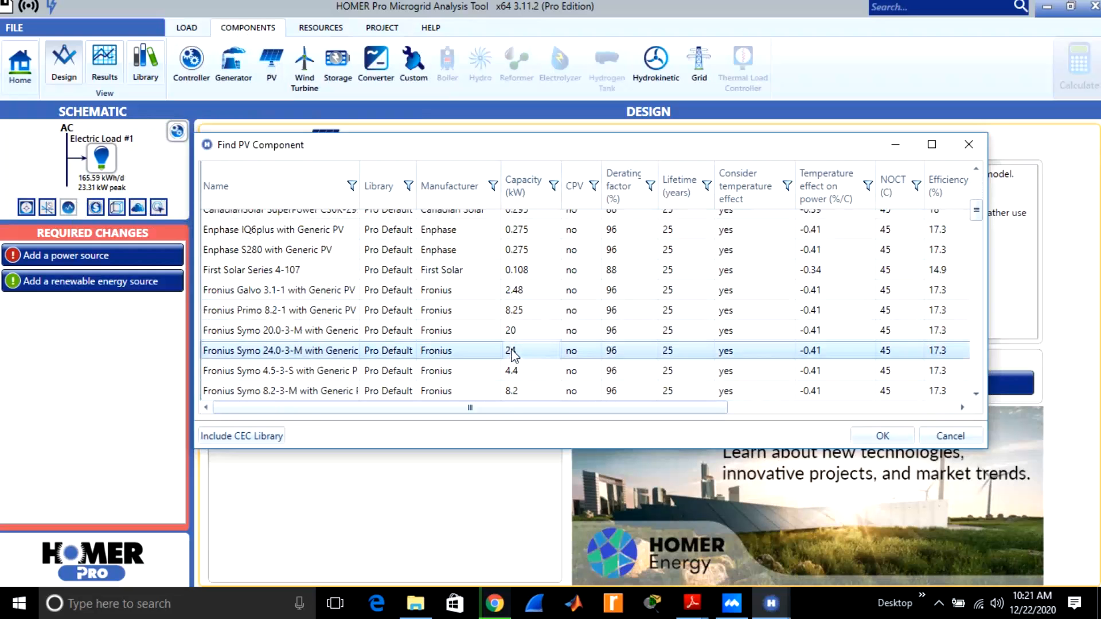
{"action": "left_click", "coordinate": [863, 434]}
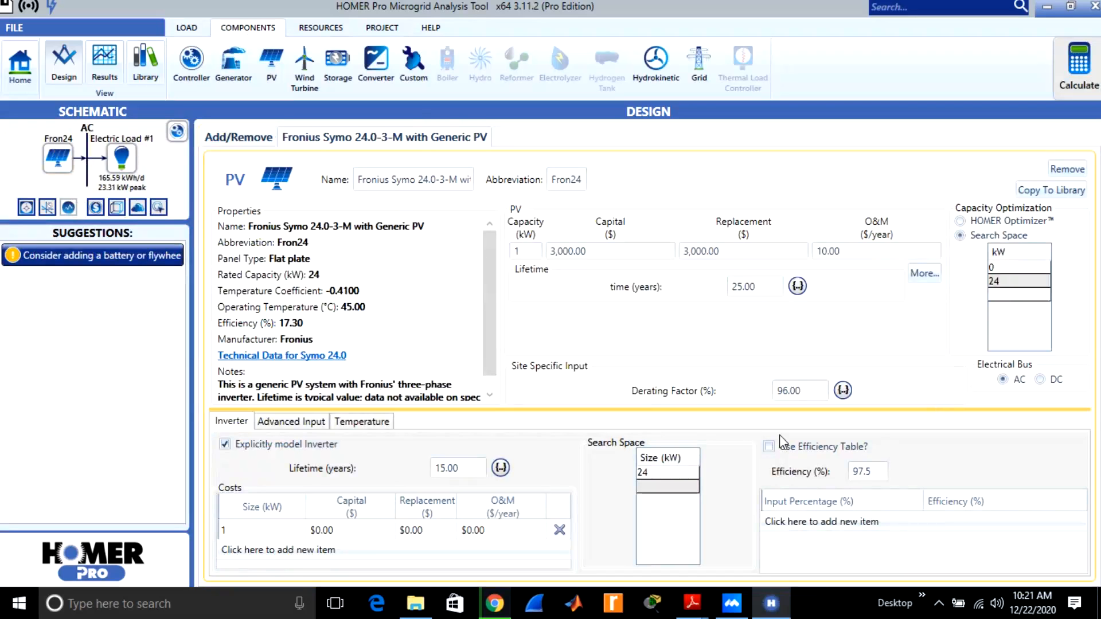
Connect the PV to the DC electrical bus and add 48 and 60 kW to its capacity search space.
{"action": "left_click", "coordinate": [1041, 380]}
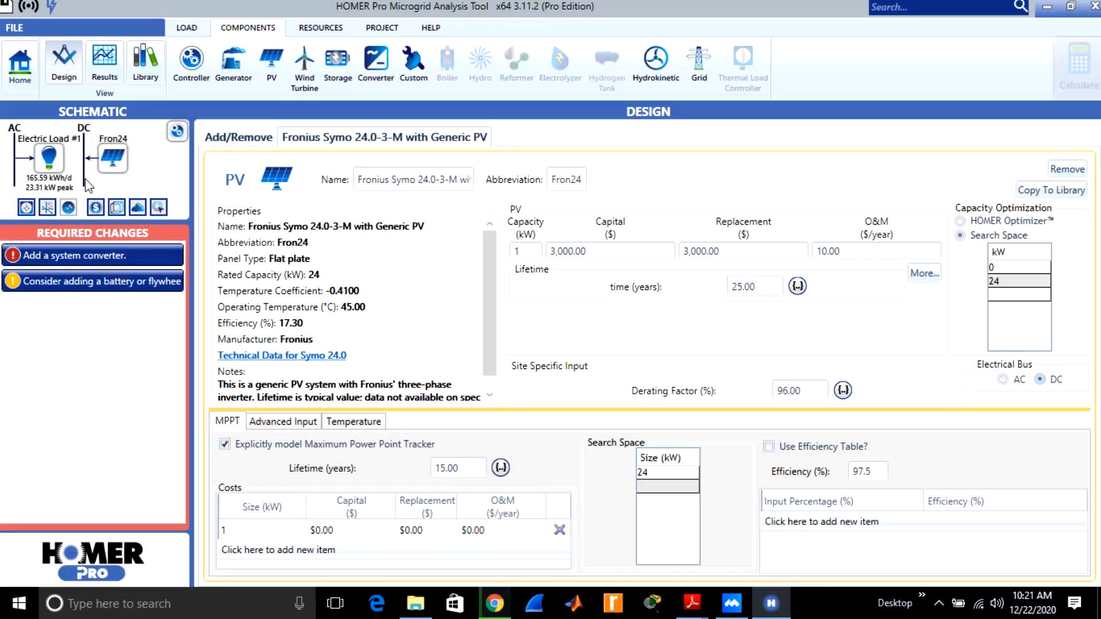
{"action": "left_click", "coordinate": [1000, 295]}
{"action": "type", "text": "48"}
{"action": "left_click", "coordinate": [1022, 316]}
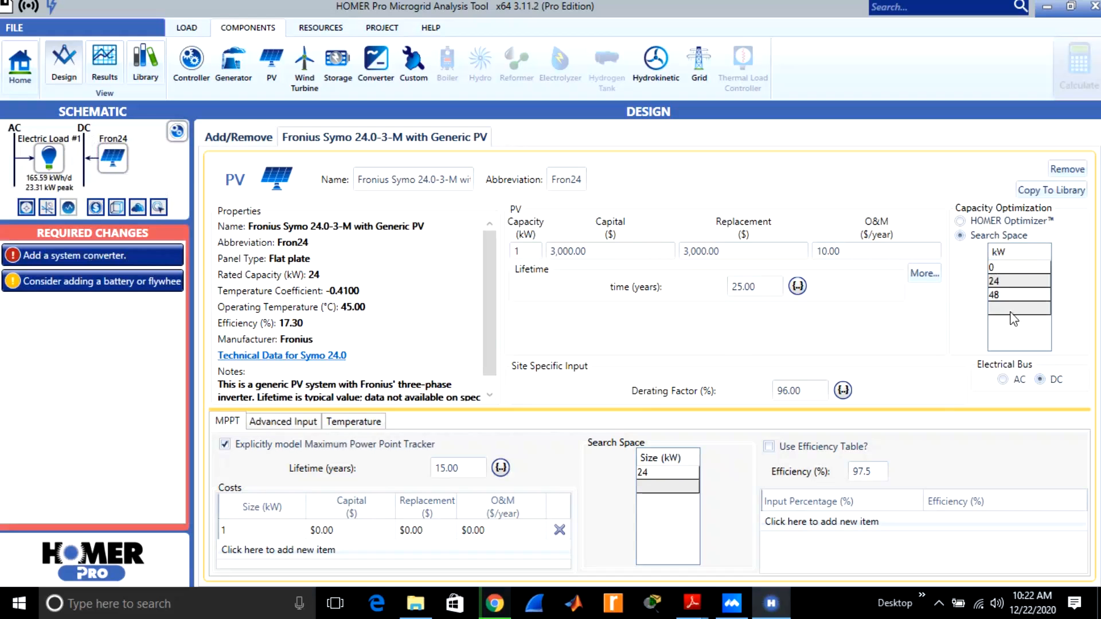
{"action": "left_click", "coordinate": [1008, 310]}
{"action": "type", "text": "60"}
{"action": "left_click", "coordinate": [1004, 328]}
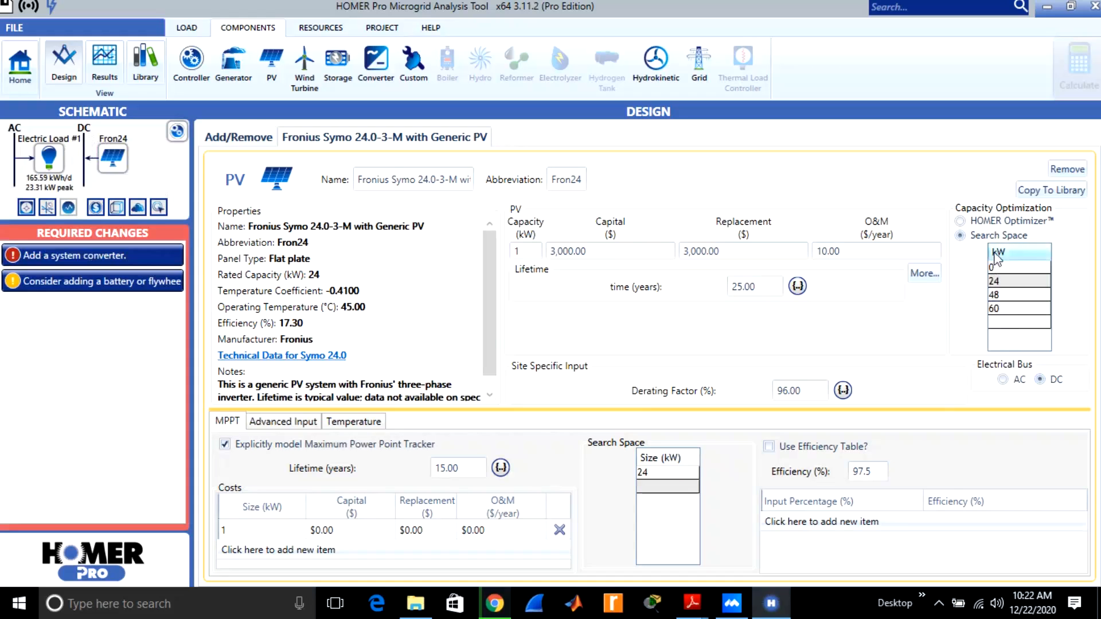
Size the PV with HOMER Optimizer and set its cost entry to 23 kW capacity and $300 capital, with a reduced replacement cost.
{"action": "left_click", "coordinate": [960, 222]}
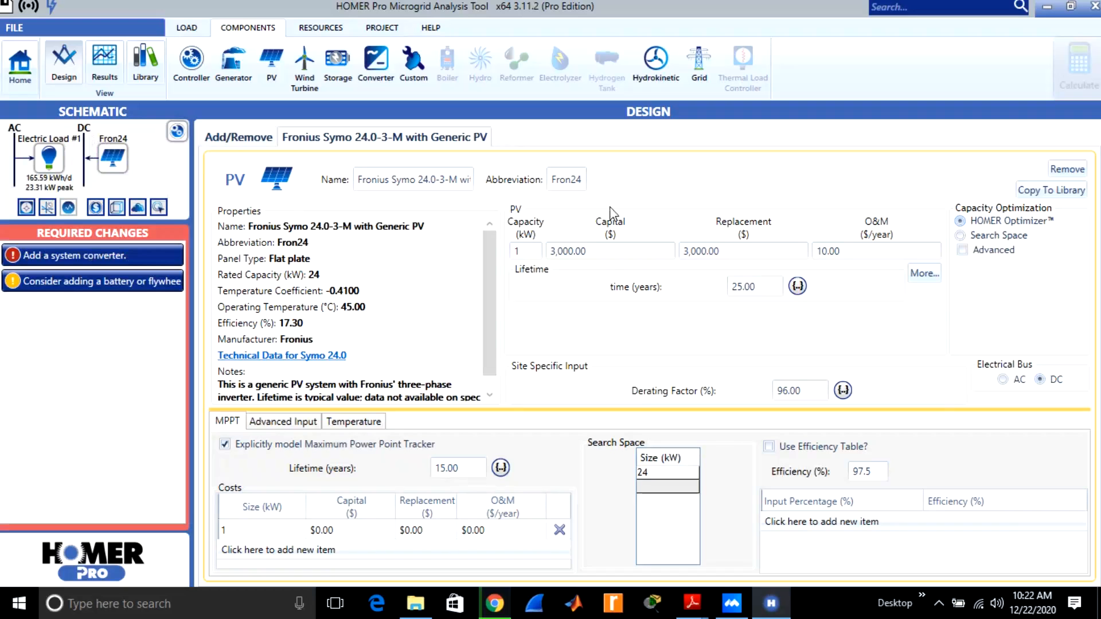
{"action": "left_click", "coordinate": [530, 251]}
{"action": "key", "text": "BackSpace"}
{"action": "type", "text": "23"}
{"action": "left_click", "coordinate": [623, 322]}
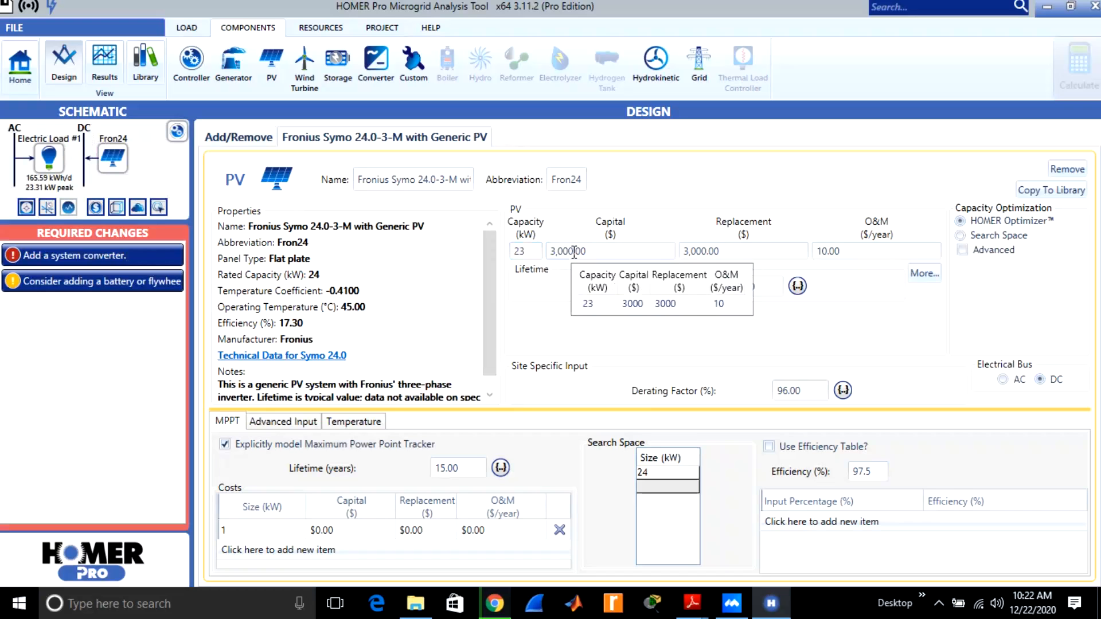
{"action": "left_click", "coordinate": [573, 252]}
{"action": "key", "text": "BackSpace"}
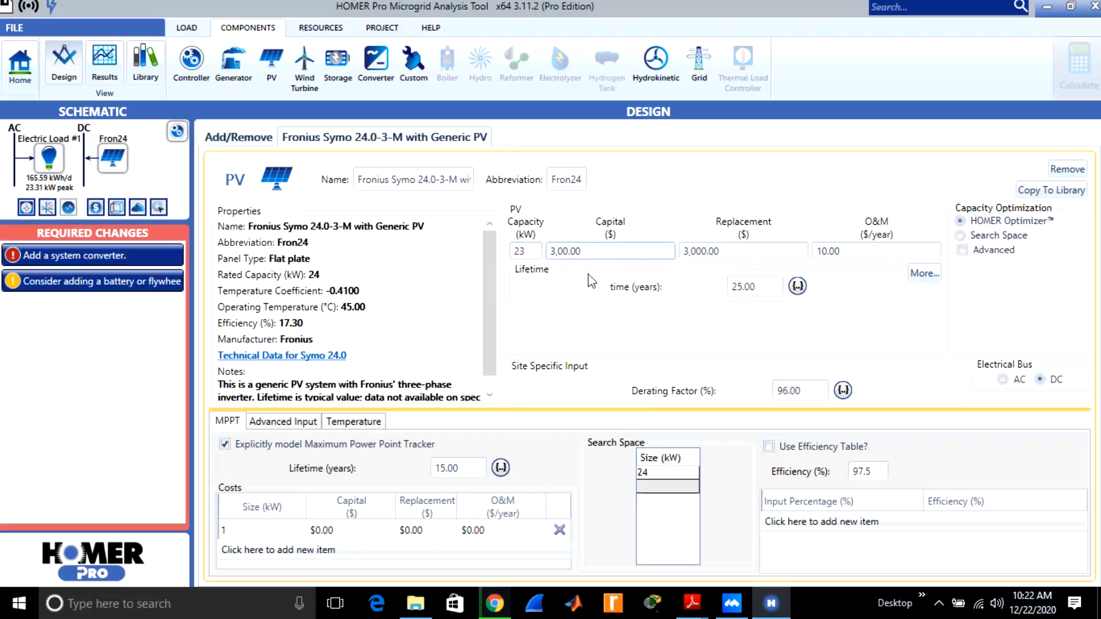
{"action": "left_click", "coordinate": [707, 254]}
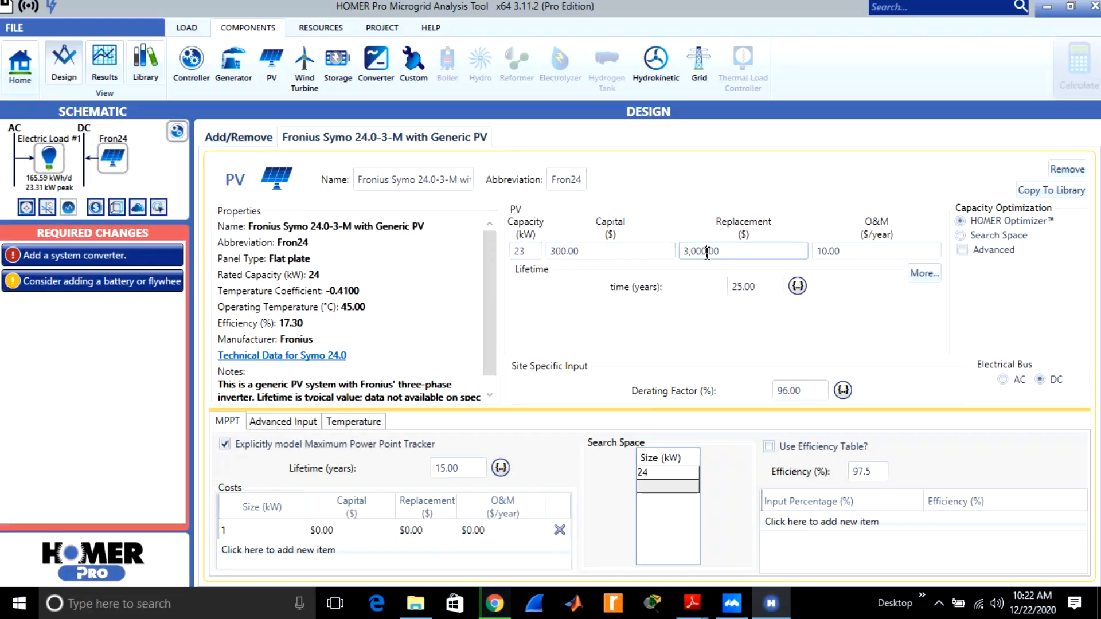
{"action": "key", "text": "BackSpace"}
Add a System Converter to the design and open the component library.
{"action": "left_click", "coordinate": [369, 61]}
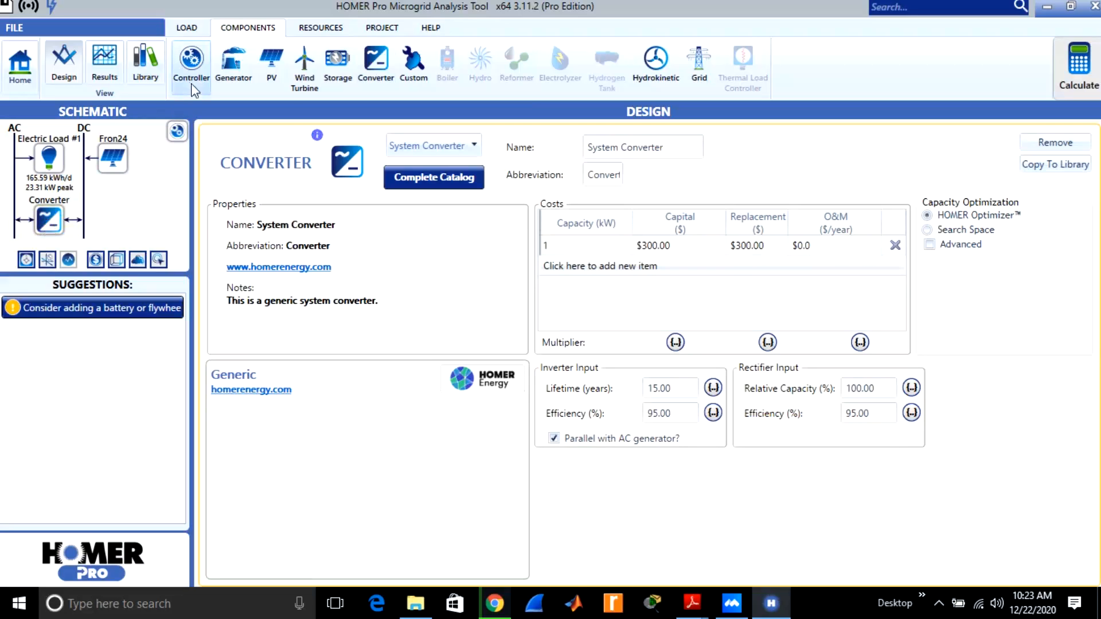
{"action": "left_click", "coordinate": [145, 70]}
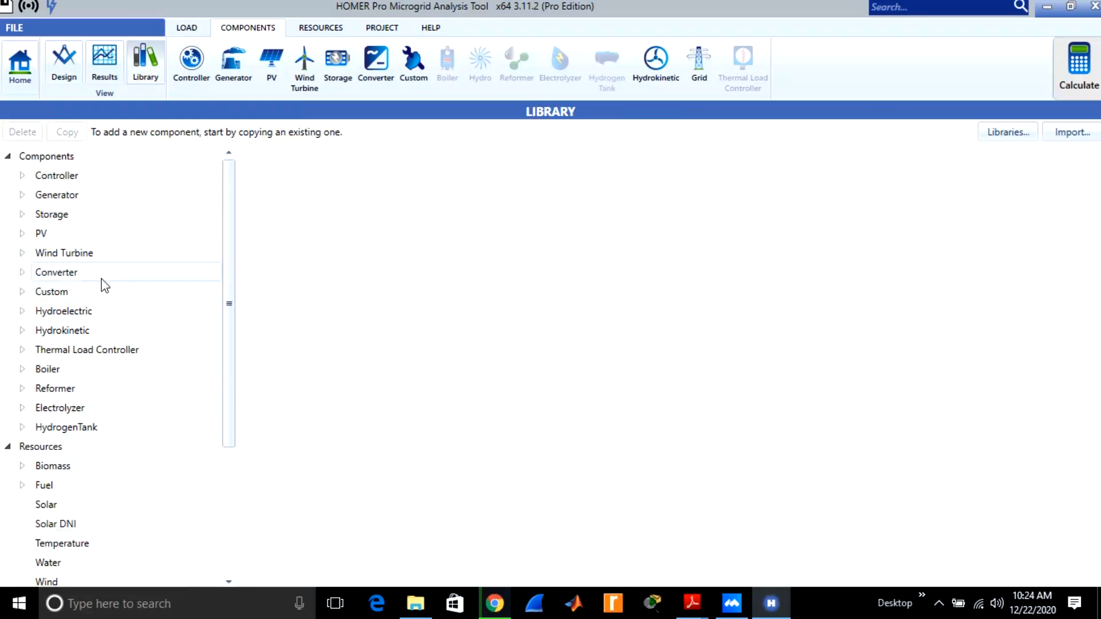
Check the library's converter list and replace the design's System Converter with the Leonics MTP-413F 25kW from the complete converter catalog.
{"action": "left_click", "coordinate": [122, 278]}
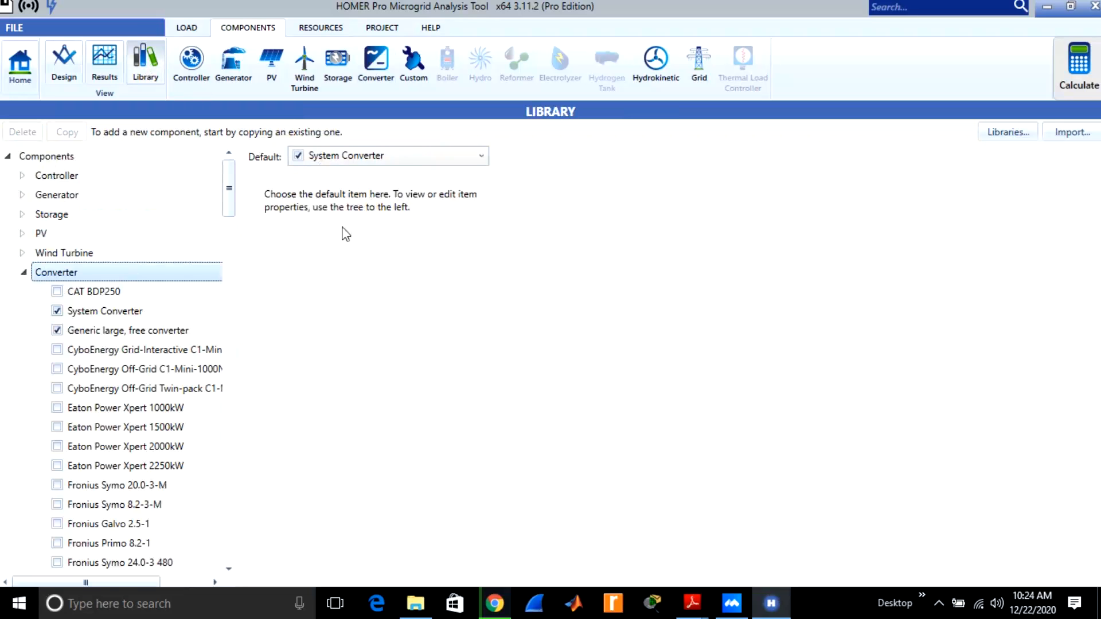
{"action": "left_click", "coordinate": [67, 65]}
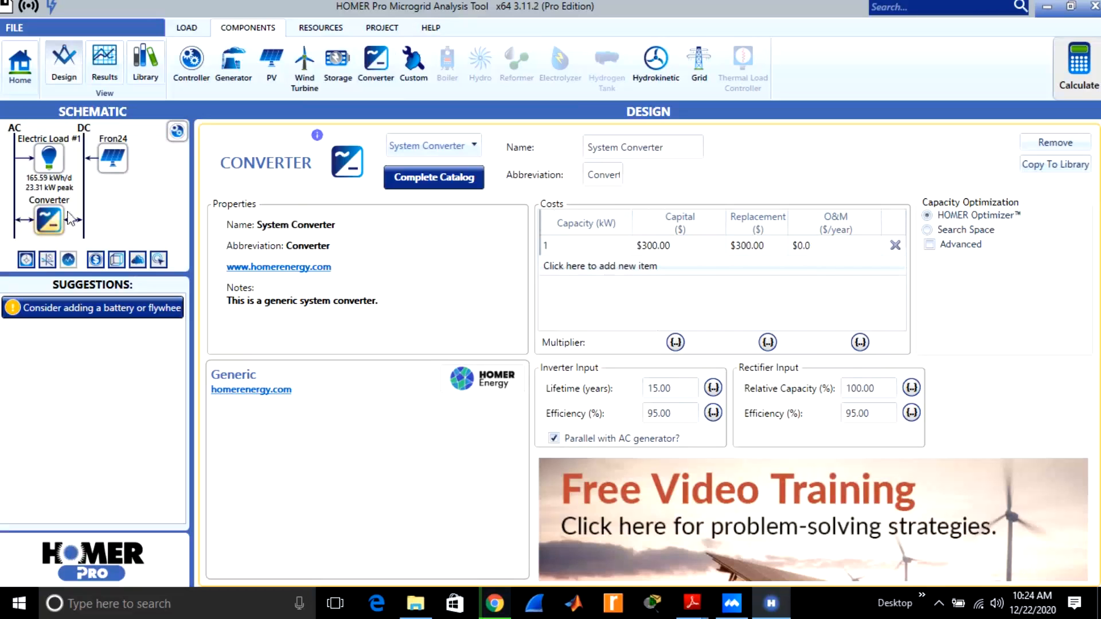
{"action": "left_click", "coordinate": [418, 179]}
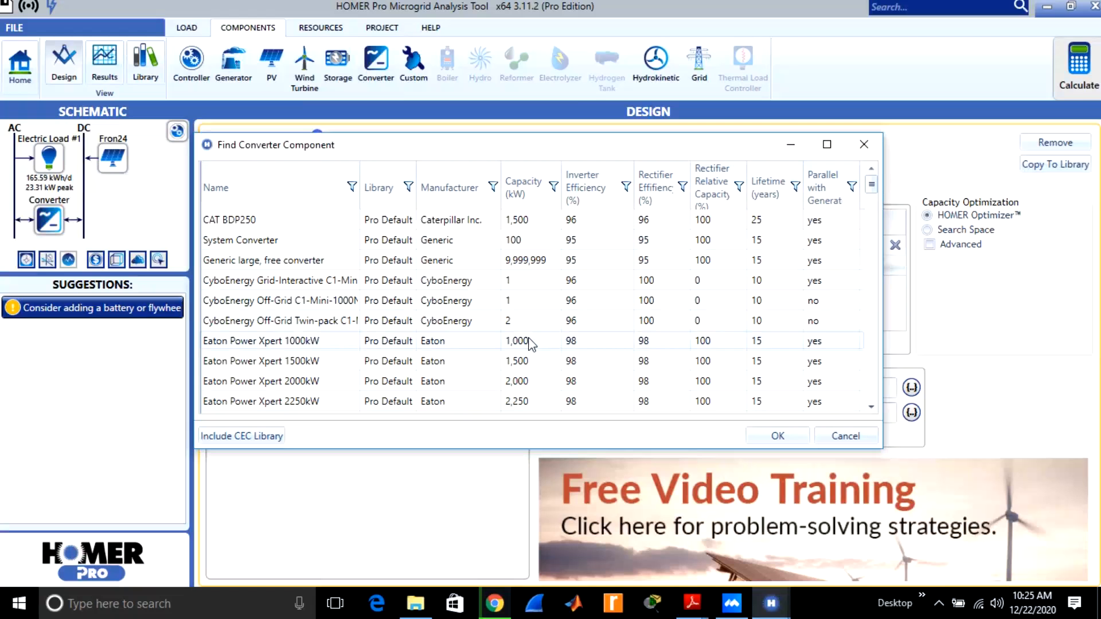
{"action": "left_click", "coordinate": [522, 319]}
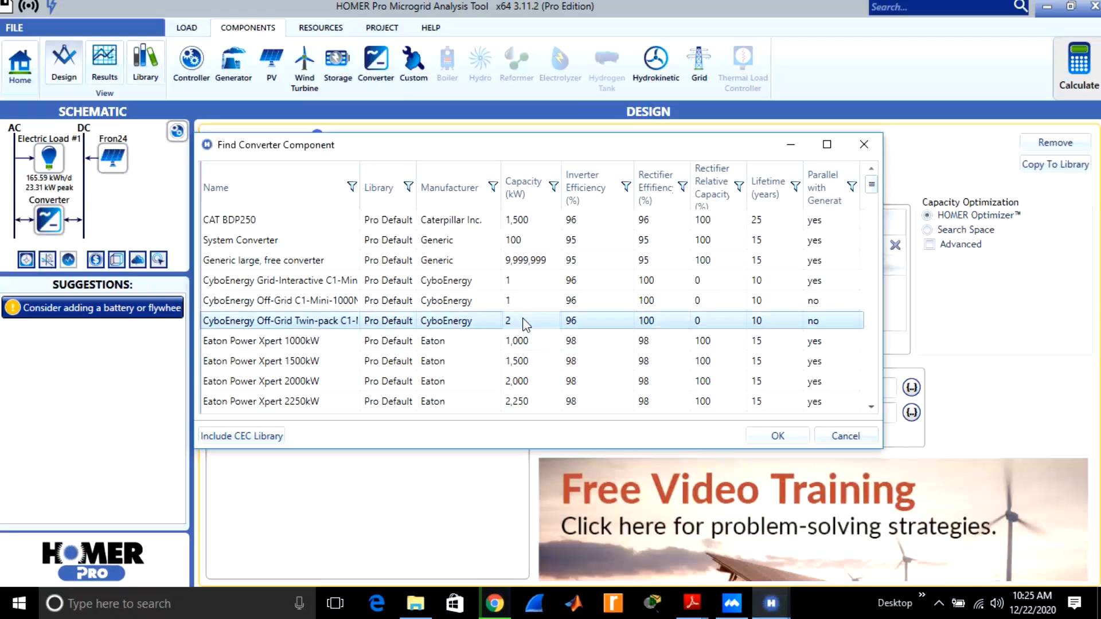
{"action": "key", "text": "Down"}
{"action": "key", "text": "Down"}
{"action": "key", "text": "Down"}
{"action": "key", "text": "Down"}
{"action": "key", "text": "Down"}
{"action": "key", "text": "Down"}
{"action": "key", "text": "Down"}
{"action": "key", "text": "Down"}
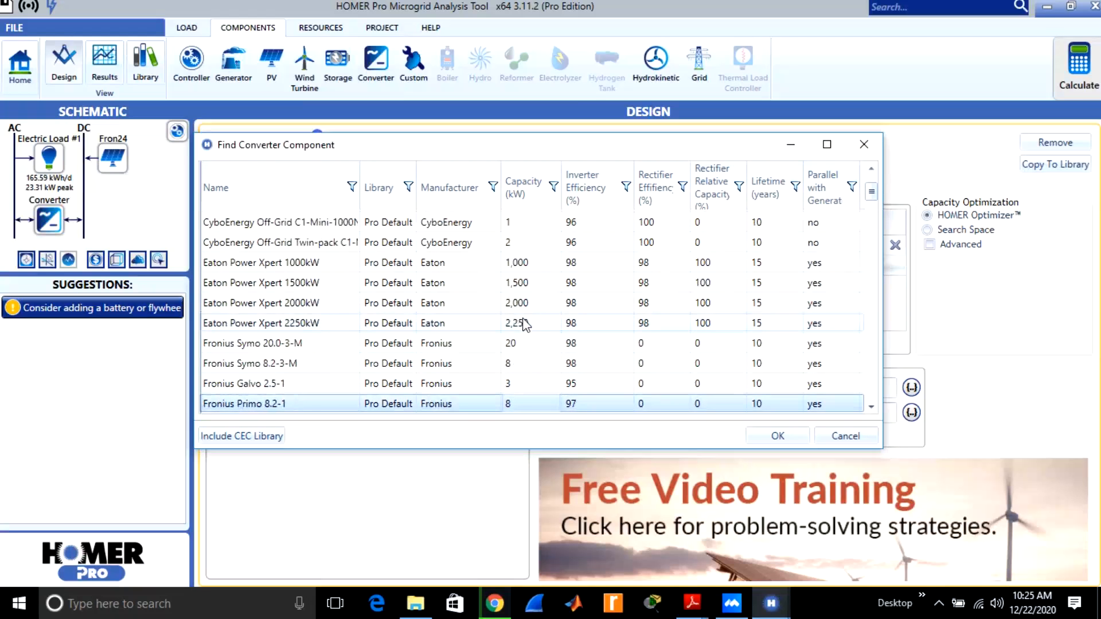
{"action": "key", "text": "Down"}
{"action": "key", "text": "Down"}
{"action": "key", "text": "Down"}
{"action": "key", "text": "Down"}
{"action": "key", "text": "Down"}
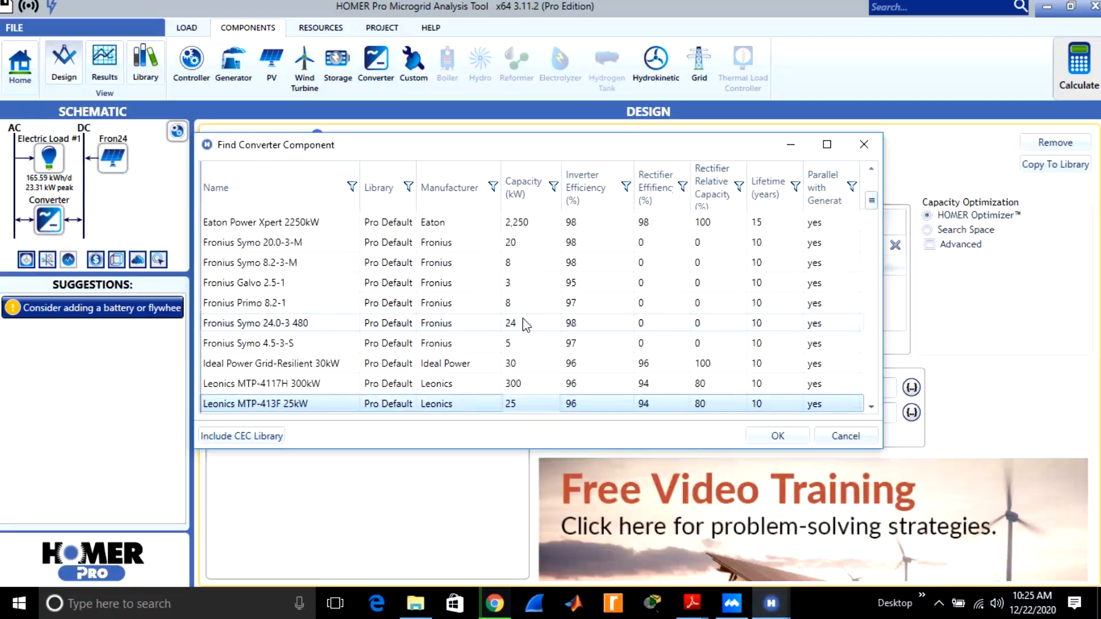
{"action": "key", "text": "Down"}
{"action": "key", "text": "Down"}
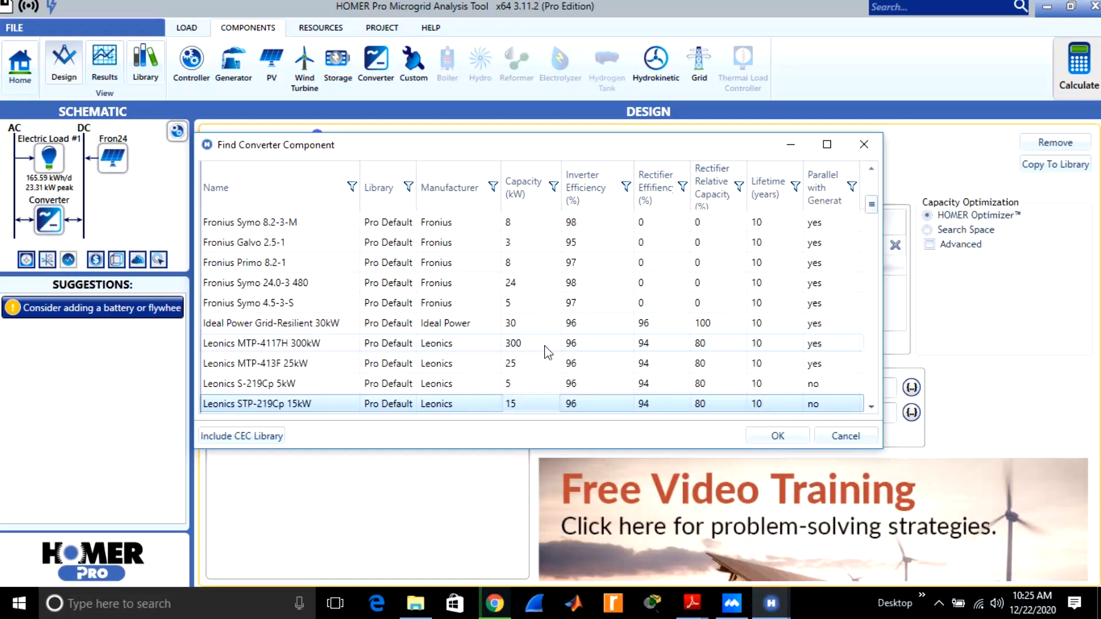
{"action": "left_click", "coordinate": [521, 365]}
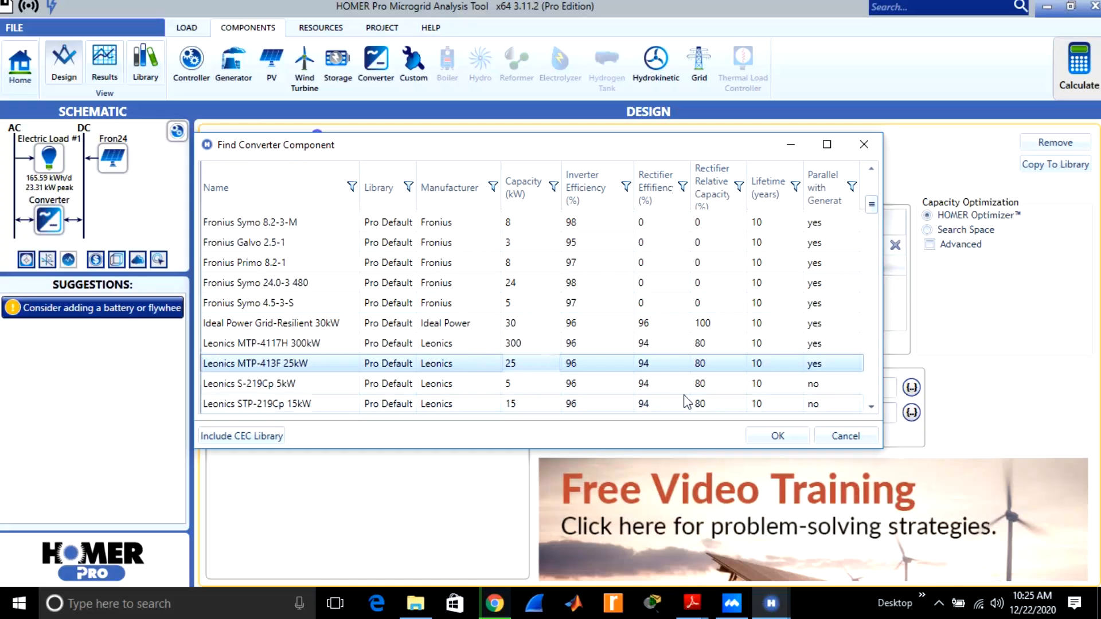
{"action": "left_click", "coordinate": [776, 437]}
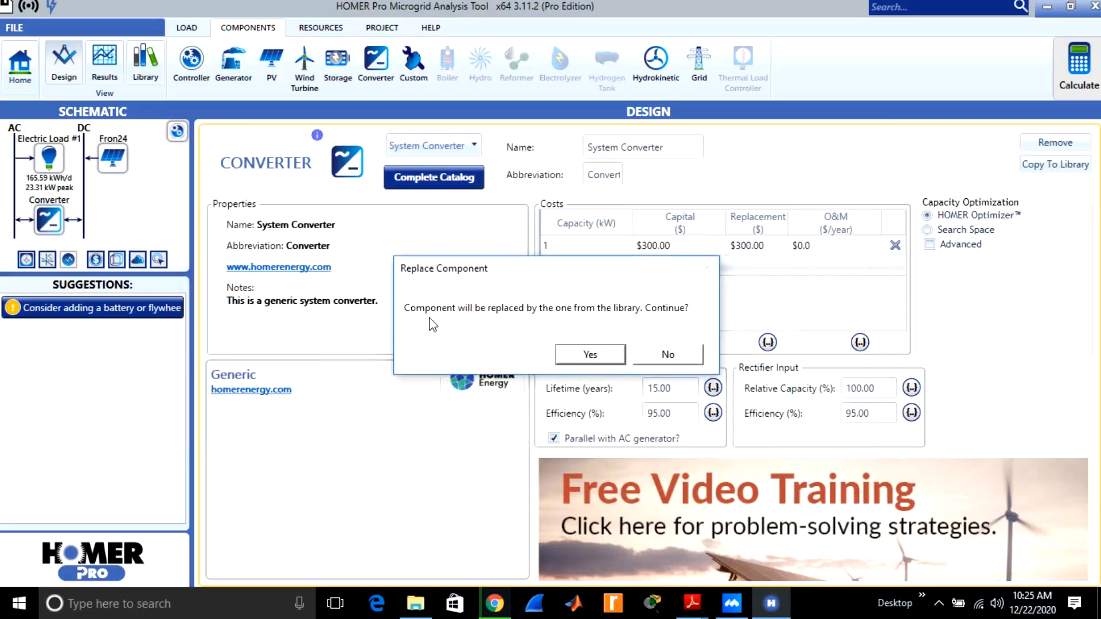
{"action": "left_click", "coordinate": [596, 355]}
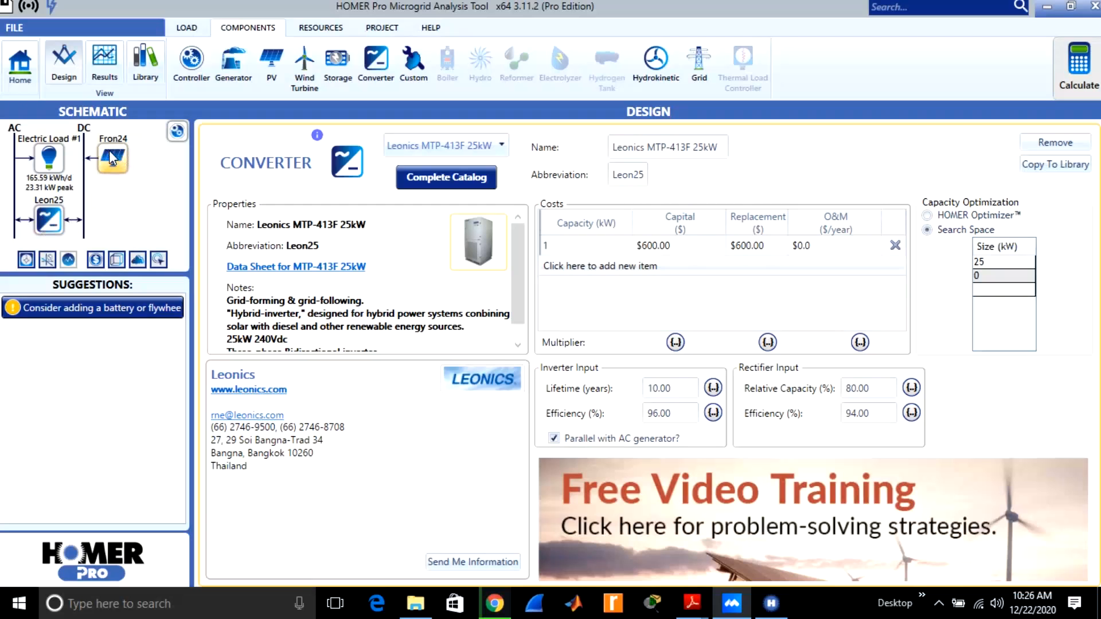
Open the complete storage catalog and examine the available batteries' types, capacities and voltages.
{"action": "left_click", "coordinate": [342, 60]}
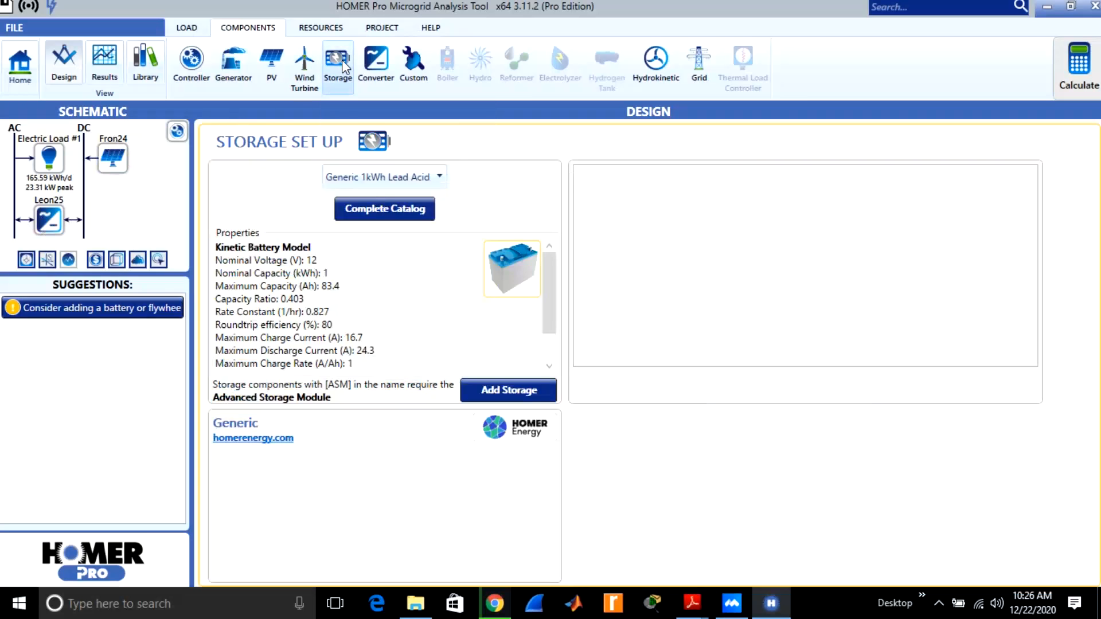
{"action": "left_click", "coordinate": [369, 210]}
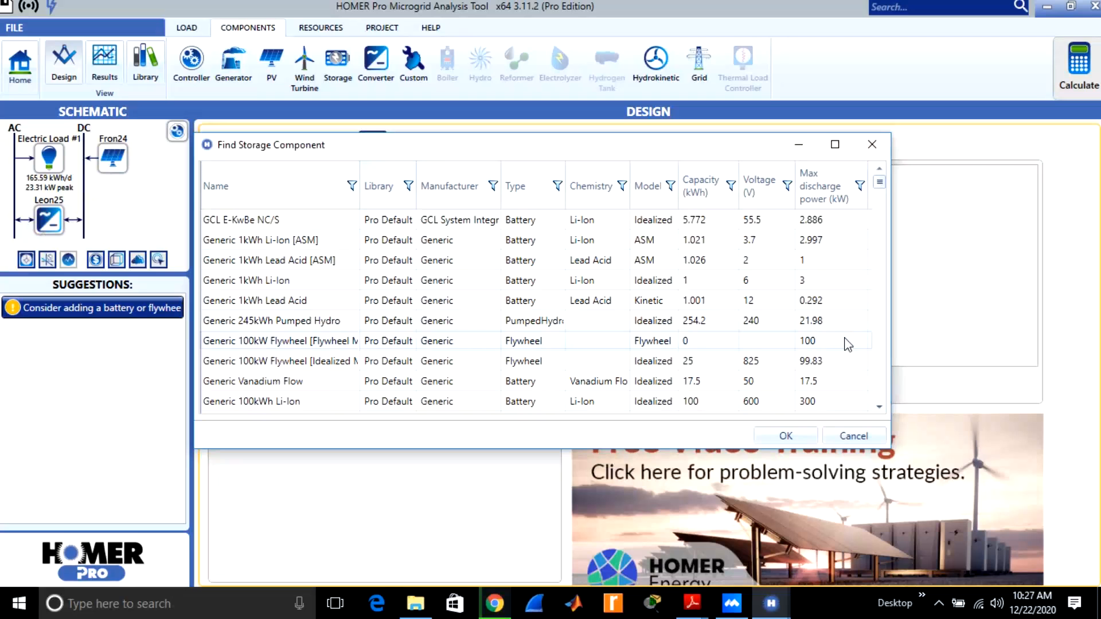
{"action": "left_click", "coordinate": [751, 301]}
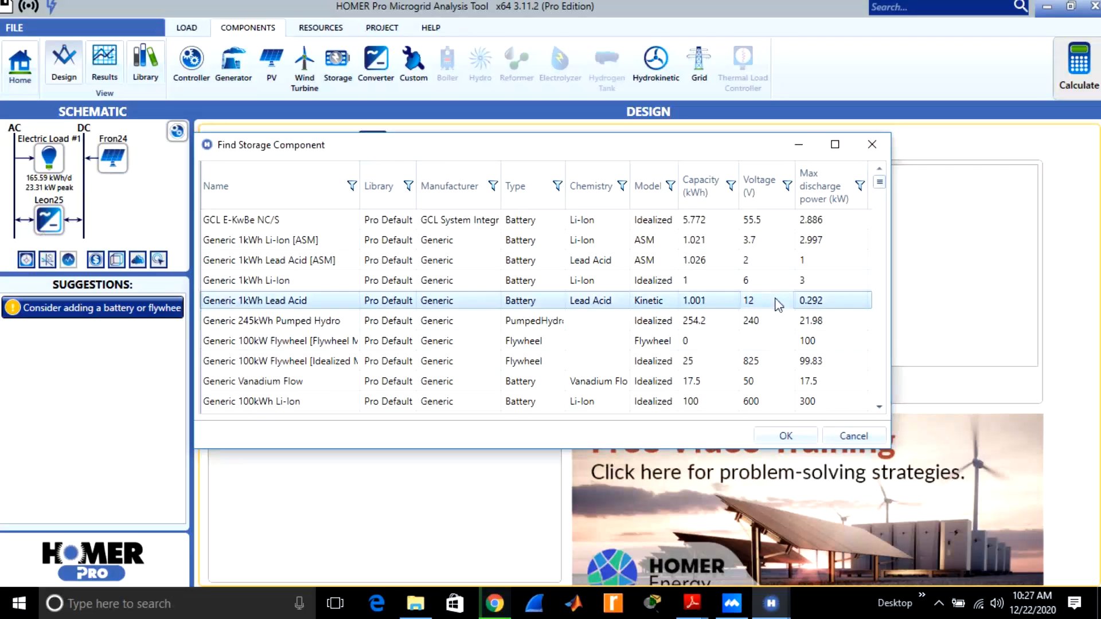
{"action": "key", "text": "Down"}
{"action": "key", "text": "Down"}
{"action": "key", "text": "Down"}
{"action": "key", "text": "Down"}
{"action": "key", "text": "Down"}
{"action": "key", "text": "Down"}
{"action": "key", "text": "Down"}
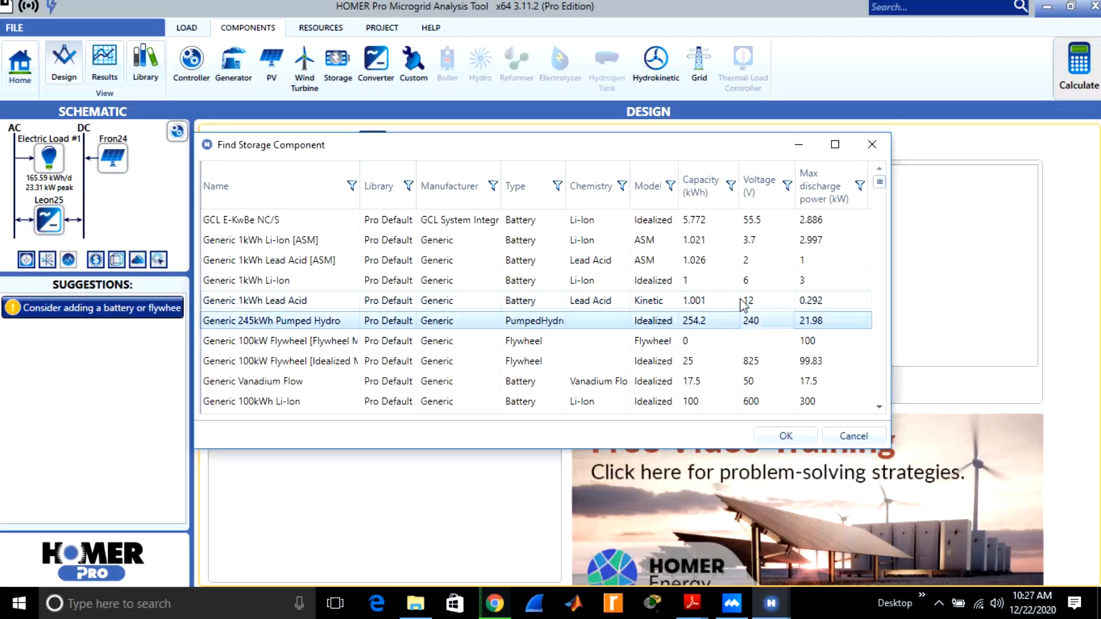
{"action": "key", "text": "Down"}
{"action": "key", "text": "Down"}
{"action": "key", "text": "Down"}
{"action": "key", "text": "Down"}
{"action": "key", "text": "Down"}
{"action": "key", "text": "Down"}
{"action": "key", "text": "Down"}
{"action": "key", "text": "Down"}
{"action": "key", "text": "Down"}
{"action": "key", "text": "Down"}
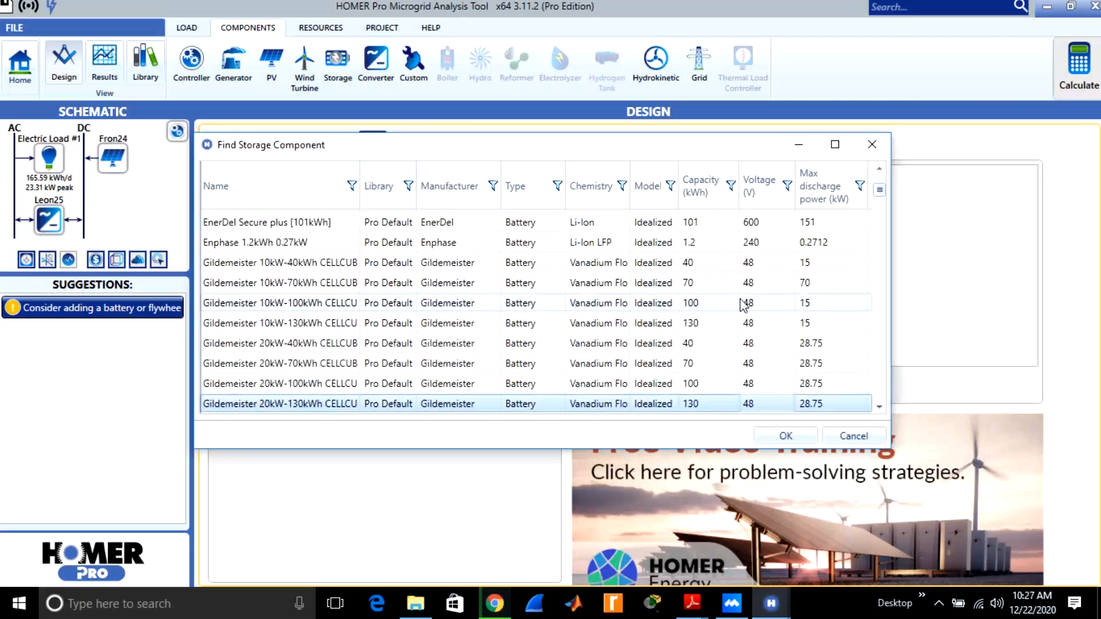
{"action": "key", "text": "Down"}
{"action": "key", "text": "Down"}
{"action": "key", "text": "Down"}
{"action": "key", "text": "Down"}
{"action": "key", "text": "Down"}
{"action": "key", "text": "Down"}
{"action": "key", "text": "Down"}
{"action": "key", "text": "Down"}
{"action": "key", "text": "Down"}
{"action": "key", "text": "Down"}
{"action": "key", "text": "Down"}
{"action": "key", "text": "Down"}
{"action": "key", "text": "Down"}
{"action": "key", "text": "Down"}
{"action": "key", "text": "Down"}
{"action": "key", "text": "Down"}
{"action": "key", "text": "Down"}
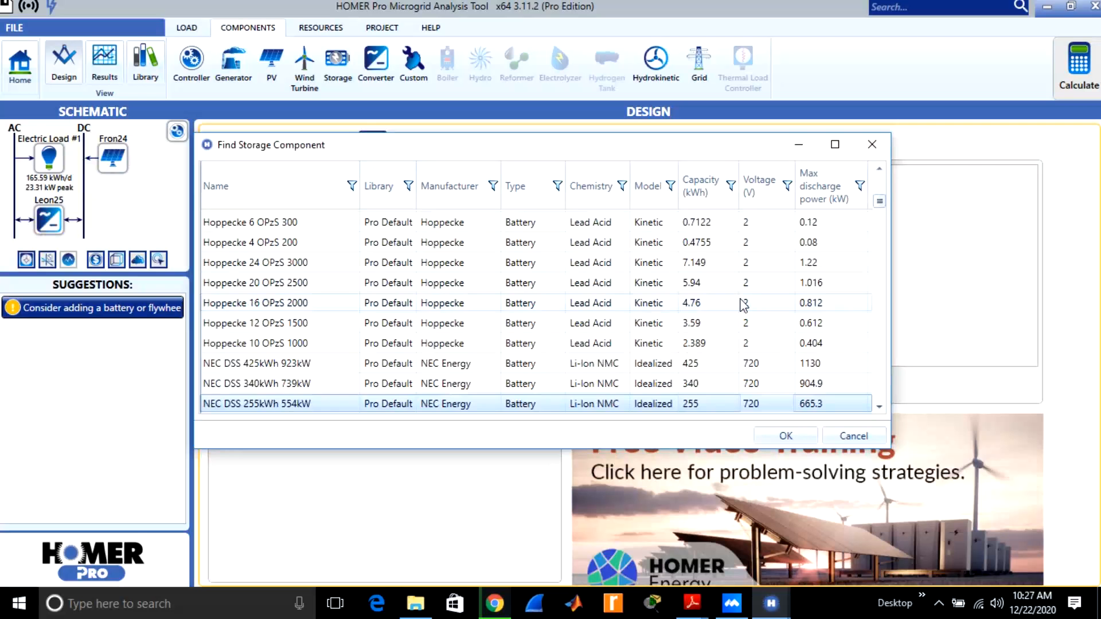
{"action": "key", "text": "Down"}
{"action": "key", "text": "Down"}
{"action": "key", "text": "Down"}
{"action": "key", "text": "Down"}
{"action": "key", "text": "Down"}
{"action": "key", "text": "Down"}
{"action": "key", "text": "Down"}
{"action": "key", "text": "Down"}
{"action": "key", "text": "Down"}
{"action": "key", "text": "Down"}
{"action": "key", "text": "Down"}
{"action": "key", "text": "Down"}
{"action": "key", "text": "Down"}
{"action": "key", "text": "Down"}
{"action": "key", "text": "Down"}
{"action": "key", "text": "Down"}
{"action": "key", "text": "Down"}
{"action": "key", "text": "Down"}
{"action": "key", "text": "Down"}
{"action": "key", "text": "Down"}
{"action": "key", "text": "Down"}
{"action": "key", "text": "Down"}
{"action": "key", "text": "Down"}
{"action": "key", "text": "Down"}
Return to the generic batteries in the storage catalog and add the Generic 1kWh Lead Acid to the design.
{"action": "key", "text": "Up"}
{"action": "key", "text": "Up"}
{"action": "key", "text": "Up"}
{"action": "key", "text": "Up"}
{"action": "key", "text": "Up"}
{"action": "key", "text": "Up"}
{"action": "key", "text": "Up"}
{"action": "key", "text": "Up"}
{"action": "key", "text": "Up"}
{"action": "key", "text": "Up"}
{"action": "key", "text": "Up"}
{"action": "key", "text": "Up"}
{"action": "key", "text": "Up"}
{"action": "key", "text": "Up"}
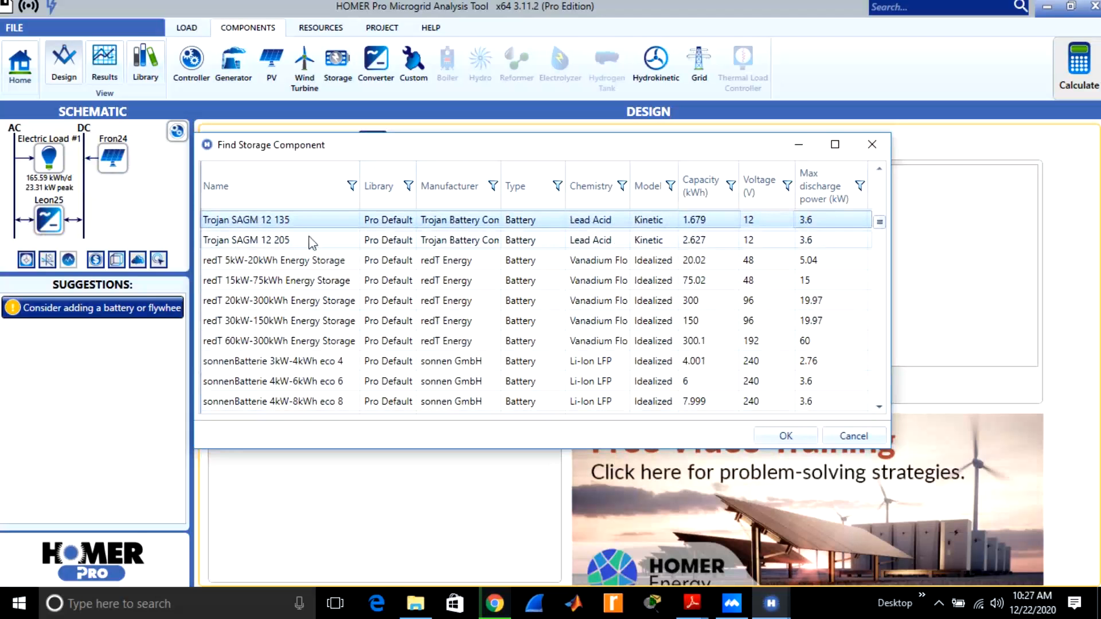
{"action": "key", "text": "Up"}
{"action": "key", "text": "Up"}
{"action": "key", "text": "Up"}
{"action": "key", "text": "Up"}
{"action": "key", "text": "Up"}
{"action": "key", "text": "Up"}
{"action": "key", "text": "Up"}
{"action": "key", "text": "Up"}
{"action": "key", "text": "Up"}
{"action": "key", "text": "Up"}
{"action": "key", "text": "Up"}
{"action": "key", "text": "Up"}
{"action": "key", "text": "Up"}
{"action": "key", "text": "Up"}
{"action": "key", "text": "Up"}
{"action": "key", "text": "Up"}
{"action": "key", "text": "Up"}
{"action": "key", "text": "Up"}
{"action": "key", "text": "Up"}
{"action": "key", "text": "Up"}
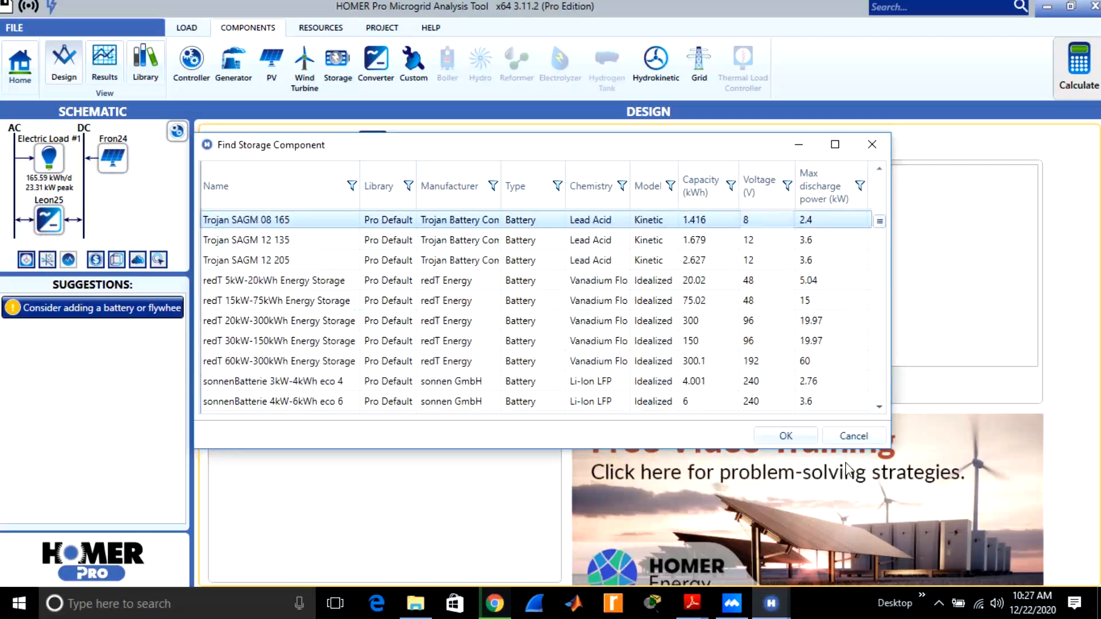
{"action": "key", "text": "Up"}
{"action": "key", "text": "Up"}
{"action": "key", "text": "Up"}
{"action": "key", "text": "Up"}
{"action": "key", "text": "Up"}
{"action": "key", "text": "Up"}
{"action": "key", "text": "Up"}
{"action": "key", "text": "Up"}
{"action": "key", "text": "Up"}
{"action": "key", "text": "Up"}
{"action": "key", "text": "Up"}
{"action": "key", "text": "Up"}
{"action": "key", "text": "Up"}
{"action": "key", "text": "Up"}
{"action": "key", "text": "Up"}
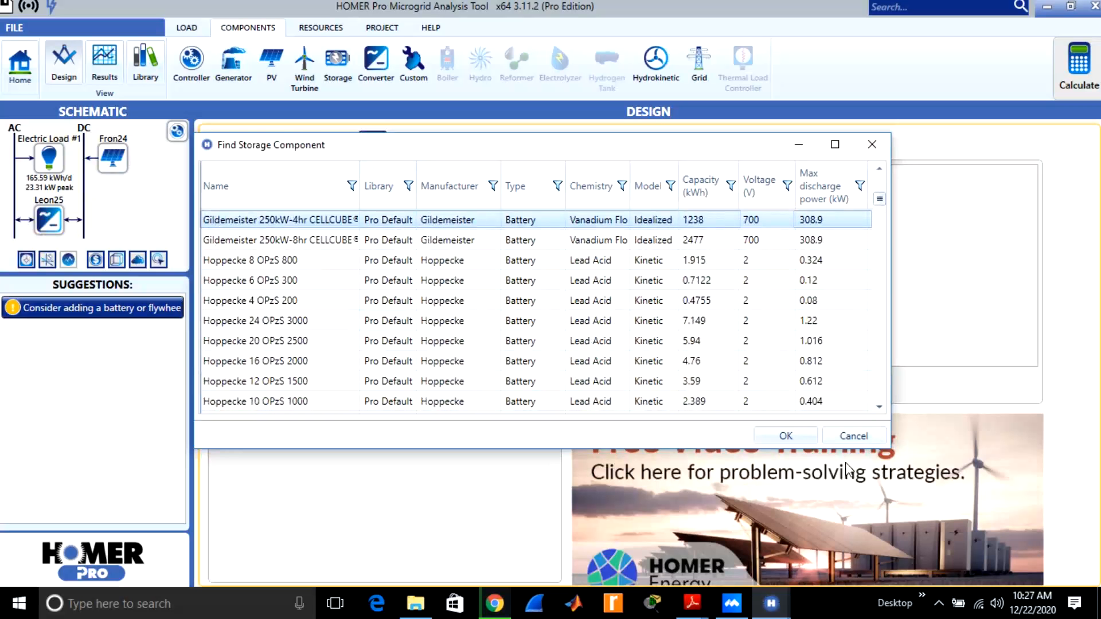
{"action": "key", "text": "Up"}
{"action": "key", "text": "Up"}
{"action": "key", "text": "Up"}
{"action": "key", "text": "Up"}
{"action": "key", "text": "Up"}
{"action": "key", "text": "Up"}
{"action": "key", "text": "Up"}
{"action": "key", "text": "Up"}
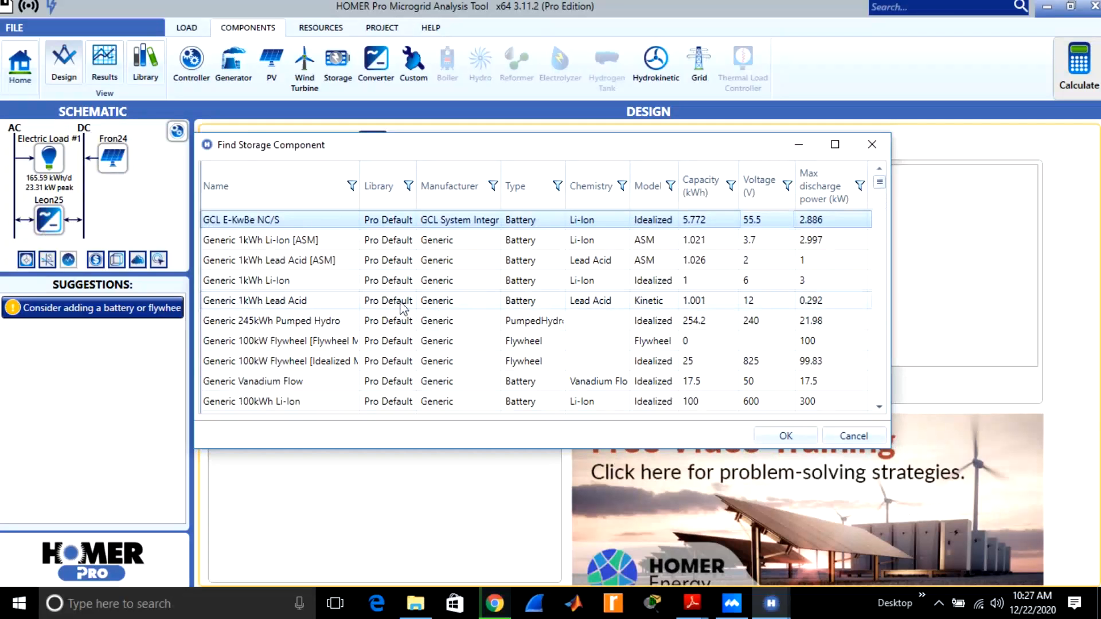
{"action": "left_click", "coordinate": [697, 300]}
{"action": "left_click", "coordinate": [779, 437]}
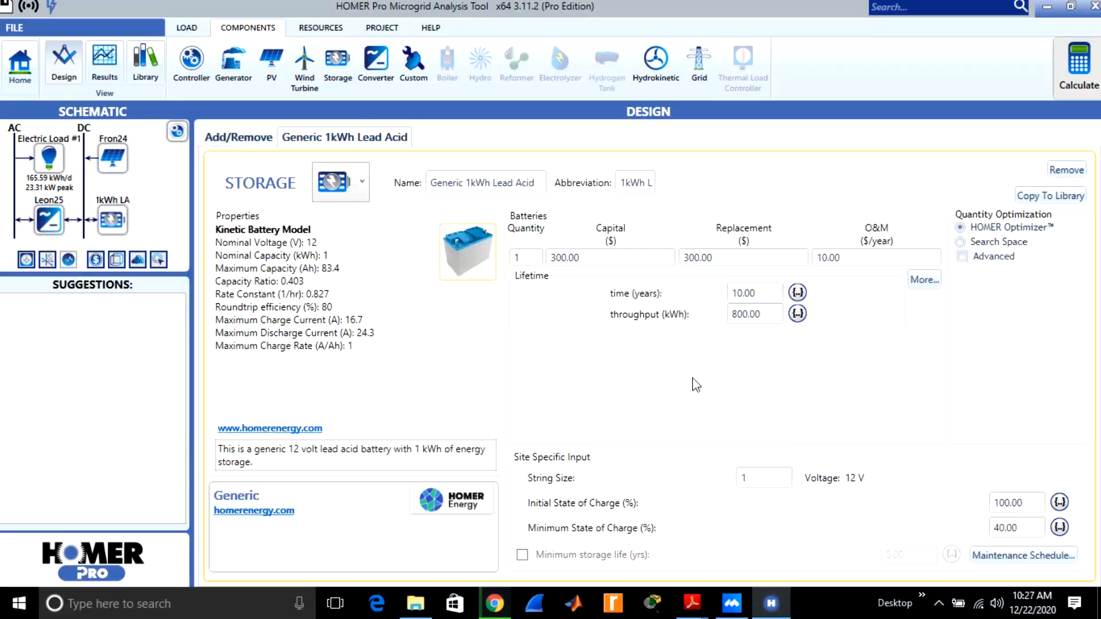
Set the lead acid battery's quantity to 2 and review the Fronius PV's settings before returning to the battery.
{"action": "left_click", "coordinate": [522, 253]}
{"action": "type", "text": "2"}
{"action": "left_click", "coordinate": [113, 161]}
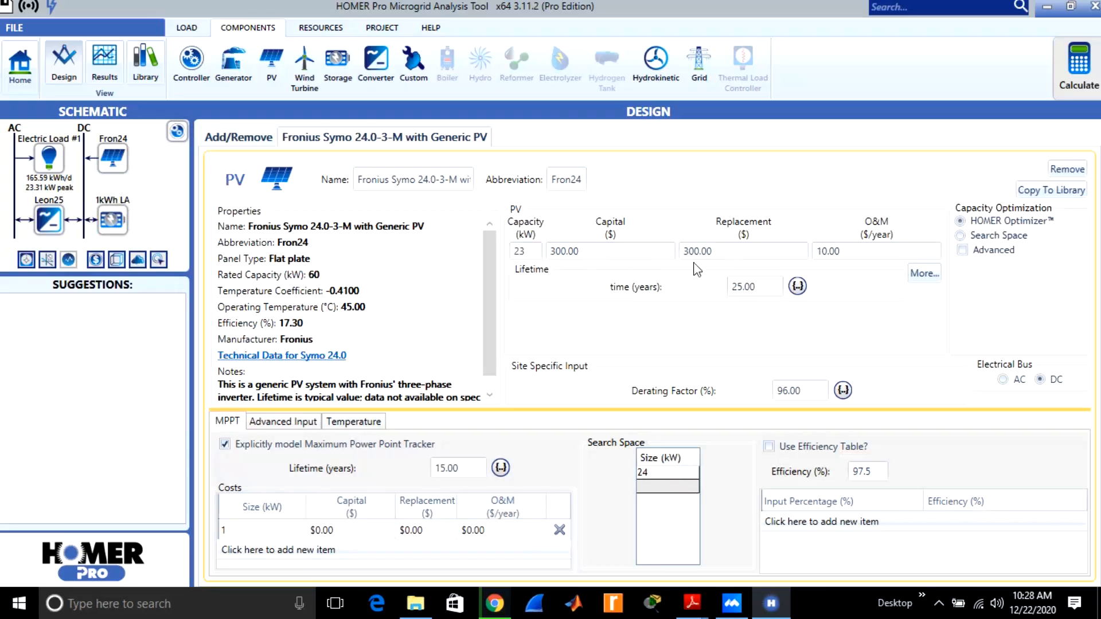
{"action": "left_click", "coordinate": [109, 218]}
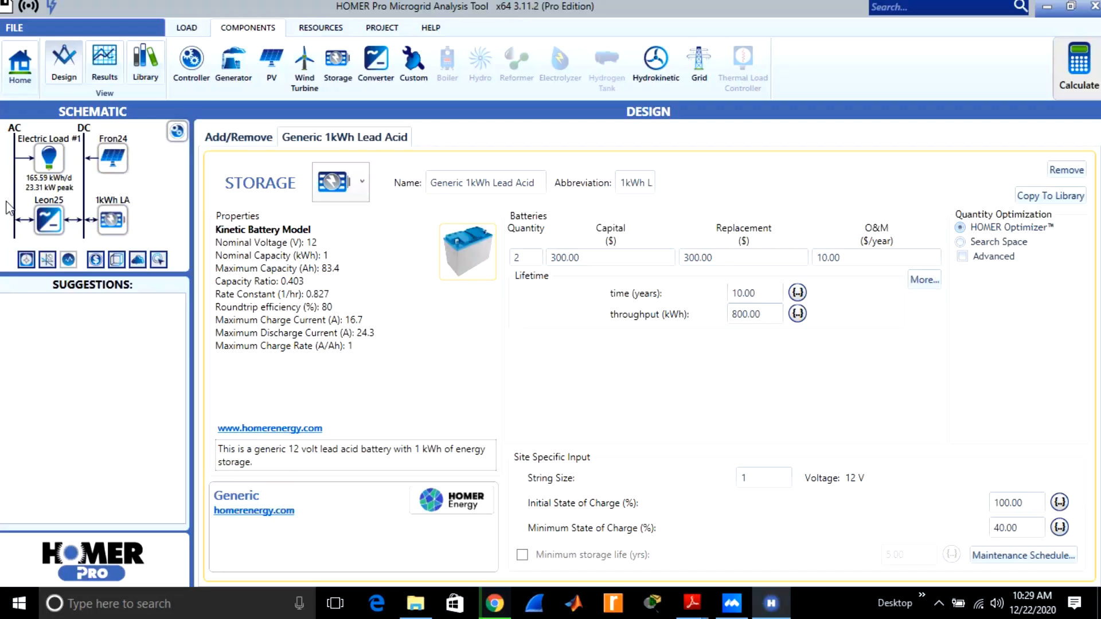
Open the complete generator catalog and examine the available gensets' manufacturers, capacities and fuels through to the end of the list.
{"action": "left_click", "coordinate": [232, 73]}
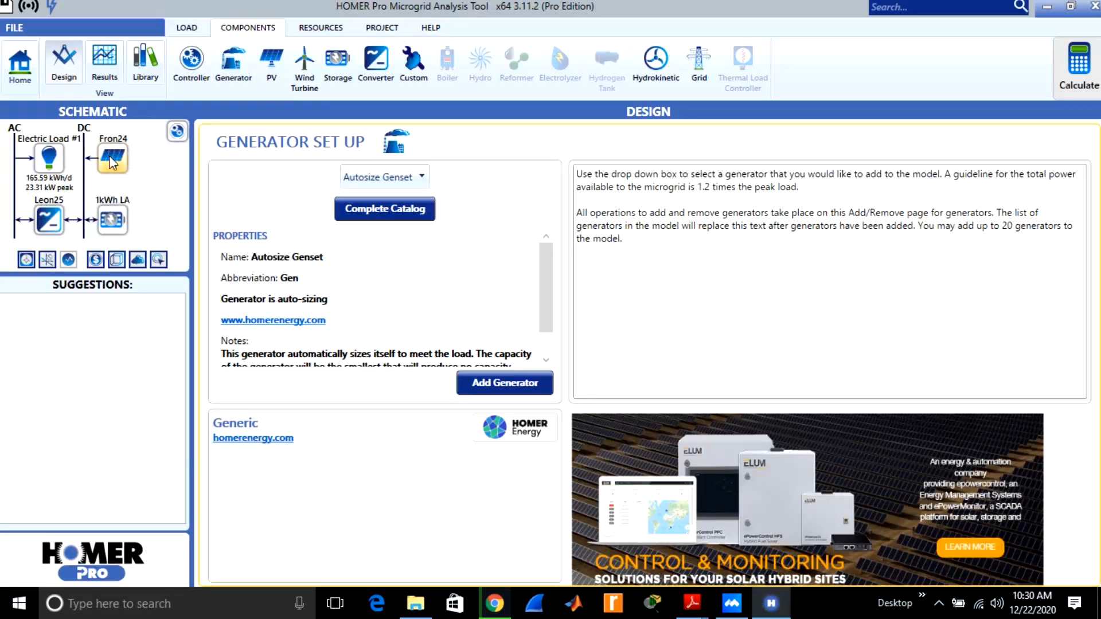
{"action": "left_click", "coordinate": [376, 211]}
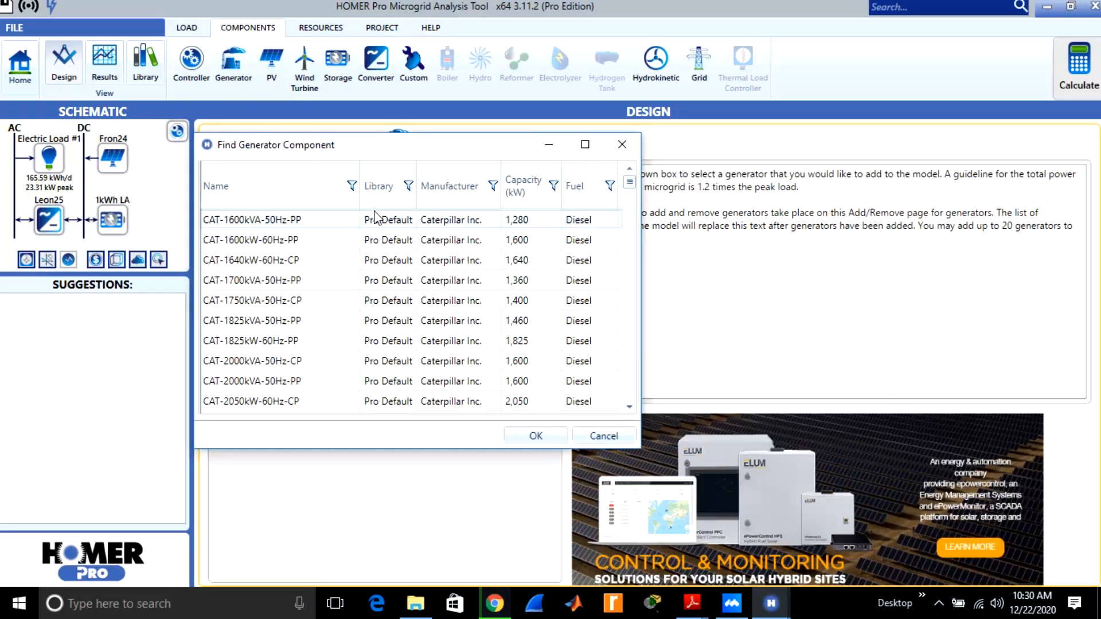
{"action": "left_click", "coordinate": [519, 300]}
{"action": "key", "text": "Down"}
{"action": "key", "text": "Down"}
{"action": "key", "text": "Down"}
{"action": "key", "text": "Down"}
{"action": "key", "text": "Down"}
{"action": "key", "text": "Down"}
{"action": "key", "text": "Down"}
{"action": "key", "text": "Down"}
{"action": "key", "text": "Down"}
{"action": "key", "text": "Down"}
{"action": "key", "text": "Down"}
{"action": "key", "text": "Down"}
{"action": "key", "text": "Down"}
{"action": "key", "text": "Down"}
{"action": "key", "text": "Down"}
{"action": "key", "text": "Down"}
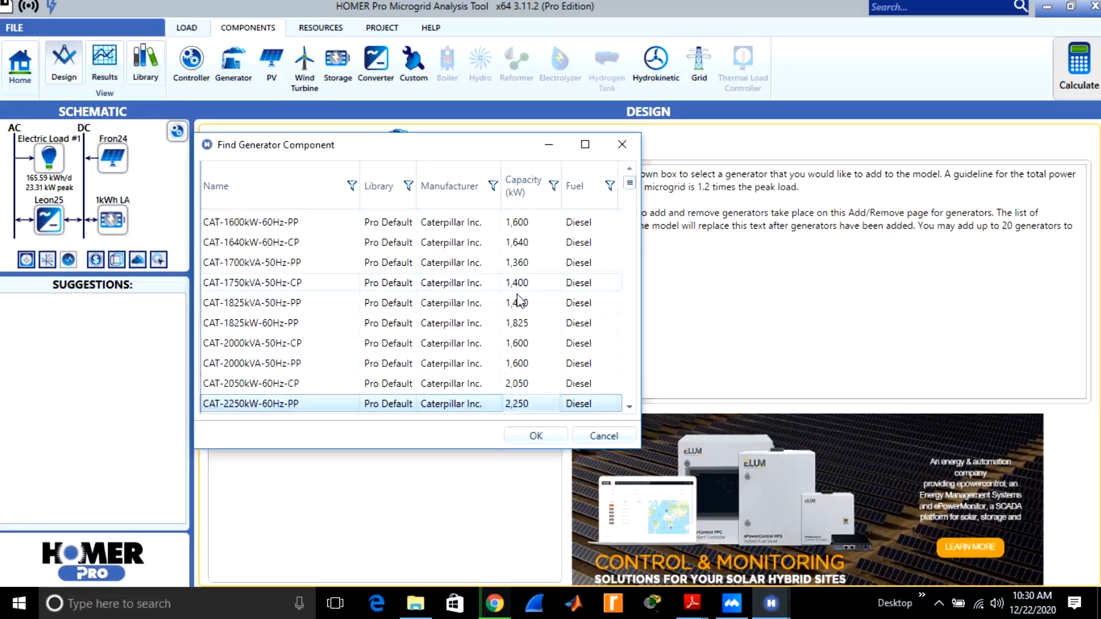
{"action": "key", "text": "Down"}
{"action": "key", "text": "Down"}
{"action": "key", "text": "Down"}
{"action": "key", "text": "Down"}
{"action": "key", "text": "Down"}
{"action": "key", "text": "Down"}
{"action": "key", "text": "Down"}
{"action": "key", "text": "Down"}
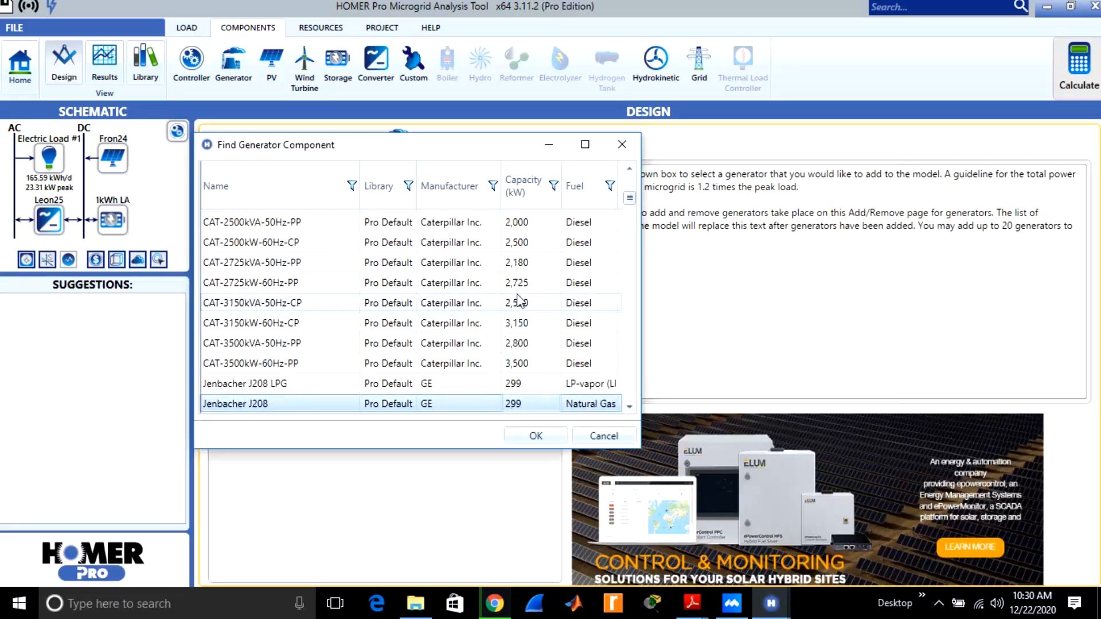
{"action": "key", "text": "Down"}
{"action": "key", "text": "Down"}
{"action": "key", "text": "Down"}
{"action": "key", "text": "Down"}
{"action": "key", "text": "Down"}
{"action": "key", "text": "Down"}
{"action": "key", "text": "Down"}
{"action": "key", "text": "Down"}
{"action": "key", "text": "Down"}
{"action": "key", "text": "Down"}
{"action": "key", "text": "Down"}
{"action": "key", "text": "Down"}
{"action": "key", "text": "Down"}
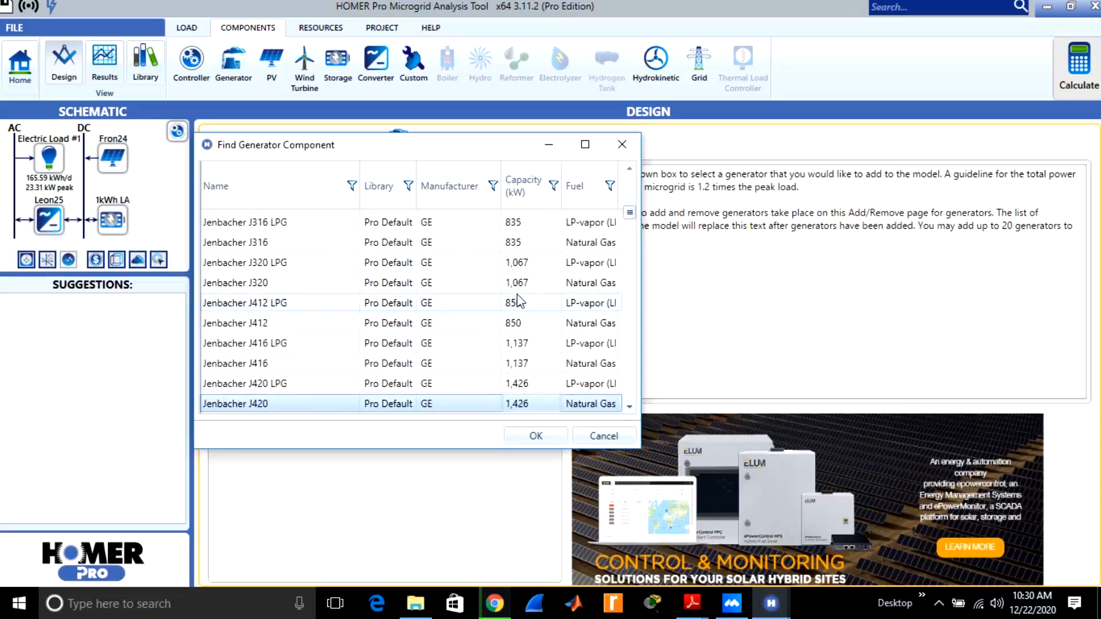
{"action": "key", "text": "Down"}
{"action": "key", "text": "Down"}
{"action": "key", "text": "Down"}
{"action": "key", "text": "Down"}
{"action": "key", "text": "Down"}
{"action": "key", "text": "Down"}
{"action": "key", "text": "Down"}
{"action": "key", "text": "Down"}
{"action": "key", "text": "Down"}
{"action": "key", "text": "Down"}
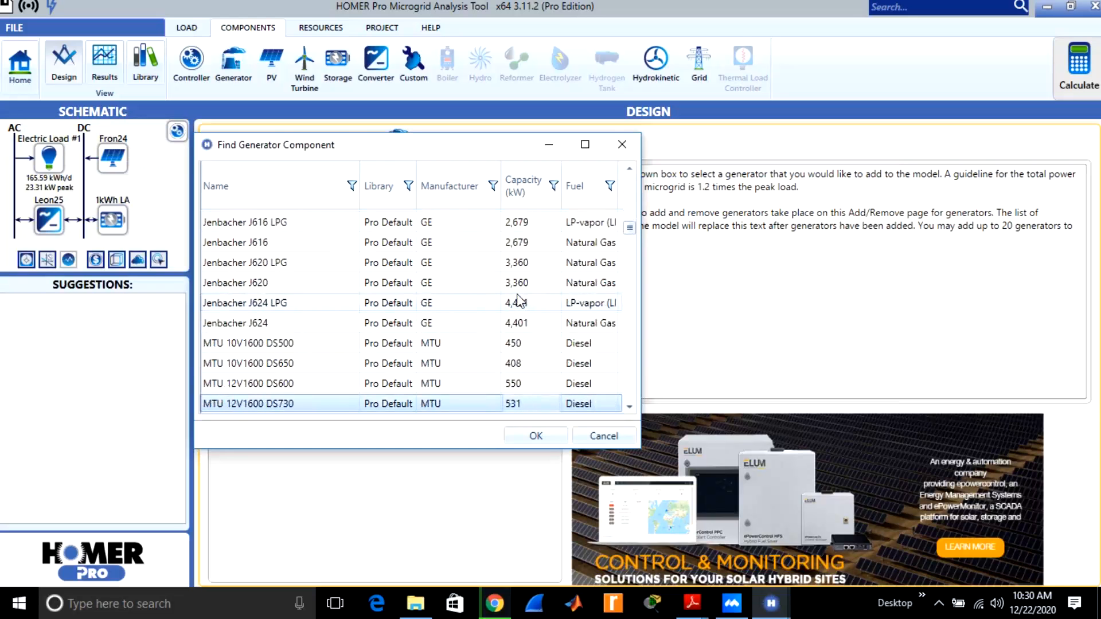
{"action": "key", "text": "Down"}
{"action": "key", "text": "Down"}
{"action": "key", "text": "Down"}
{"action": "key", "text": "Down"}
{"action": "key", "text": "Down"}
{"action": "key", "text": "Down"}
{"action": "key", "text": "Down"}
{"action": "key", "text": "Down"}
{"action": "key", "text": "Down"}
{"action": "key", "text": "Down"}
{"action": "key", "text": "Down"}
{"action": "key", "text": "Down"}
{"action": "key", "text": "Down"}
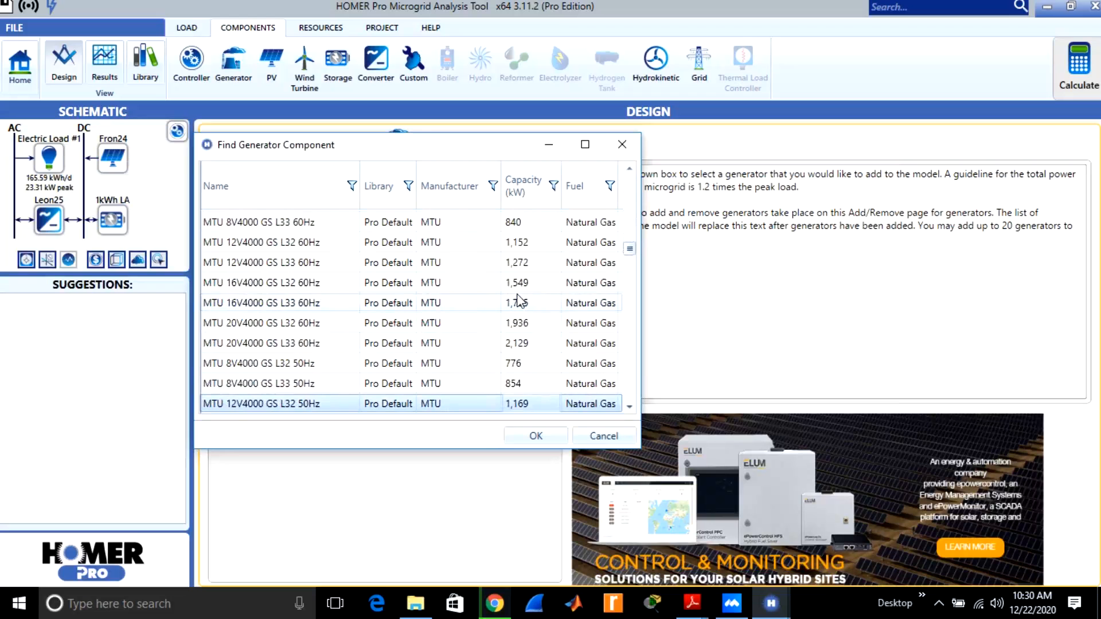
{"action": "key", "text": "Down"}
{"action": "key", "text": "Down"}
{"action": "key", "text": "Down"}
{"action": "key", "text": "Down"}
{"action": "key", "text": "Down"}
{"action": "key", "text": "Down"}
{"action": "key", "text": "Down"}
{"action": "key", "text": "Down"}
{"action": "key", "text": "Down"}
{"action": "key", "text": "Down"}
{"action": "key", "text": "Down"}
{"action": "key", "text": "Down"}
{"action": "key", "text": "Down"}
{"action": "key", "text": "Down"}
{"action": "key", "text": "Down"}
{"action": "key", "text": "Down"}
{"action": "key", "text": "Down"}
{"action": "key", "text": "Down"}
{"action": "key", "text": "Down"}
{"action": "key", "text": "Down"}
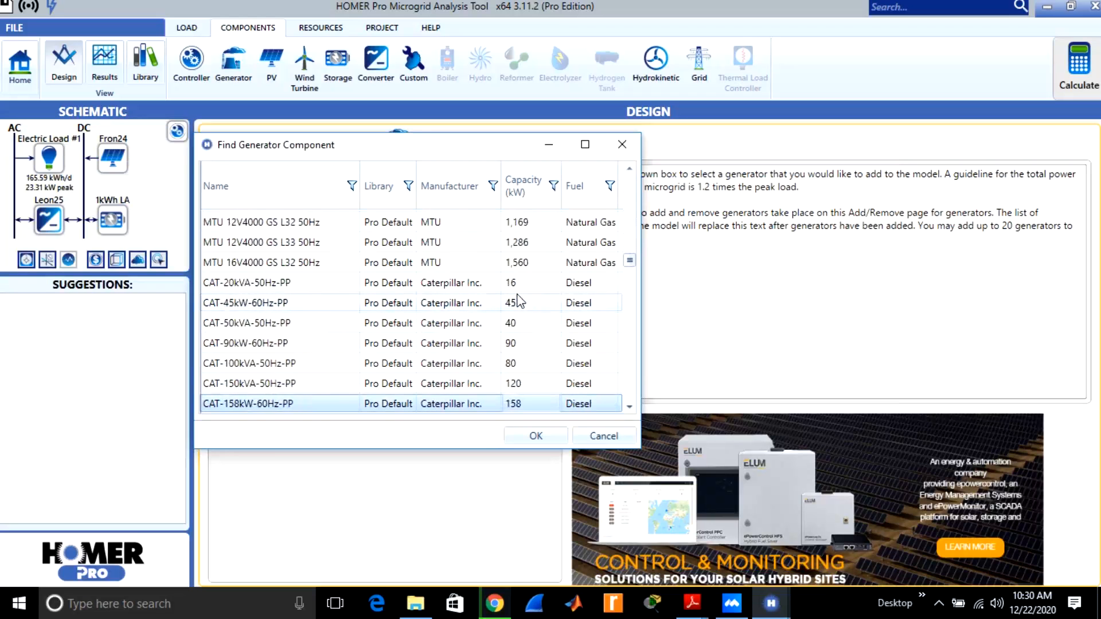
{"action": "key", "text": "Down"}
{"action": "key", "text": "Down"}
{"action": "key", "text": "Down"}
{"action": "key", "text": "Down"}
{"action": "key", "text": "Down"}
{"action": "key", "text": "Down"}
{"action": "key", "text": "Down"}
{"action": "key", "text": "Down"}
{"action": "key", "text": "Down"}
{"action": "key", "text": "Down"}
{"action": "key", "text": "Down"}
{"action": "key", "text": "Down"}
{"action": "key", "text": "Down"}
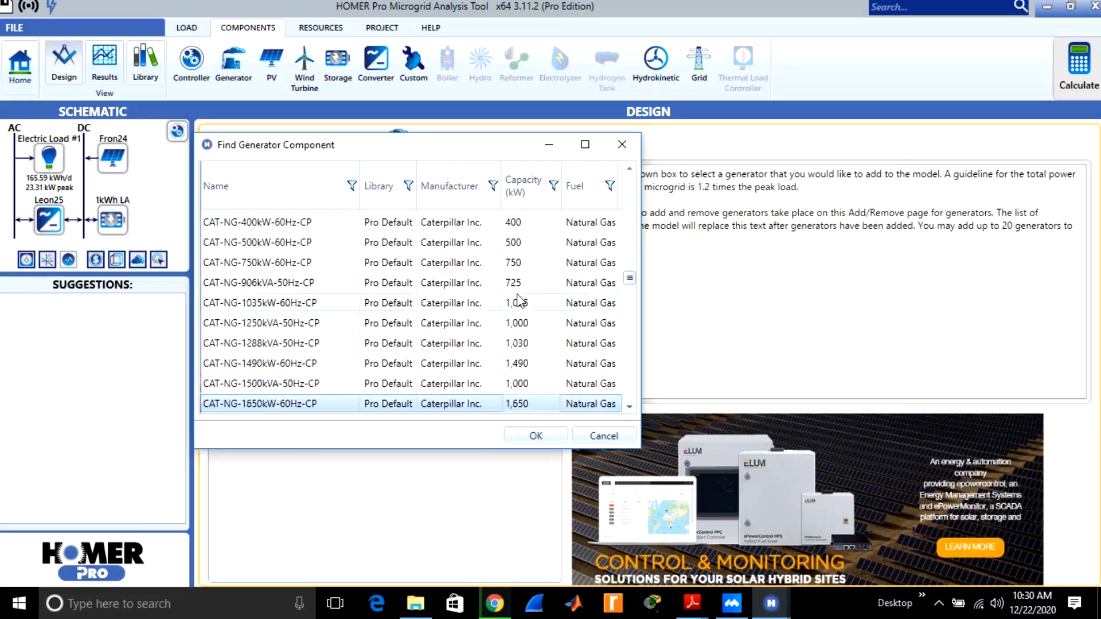
{"action": "key", "text": "Down"}
{"action": "key", "text": "Down"}
{"action": "key", "text": "Down"}
{"action": "key", "text": "Down"}
{"action": "key", "text": "Down"}
{"action": "key", "text": "Down"}
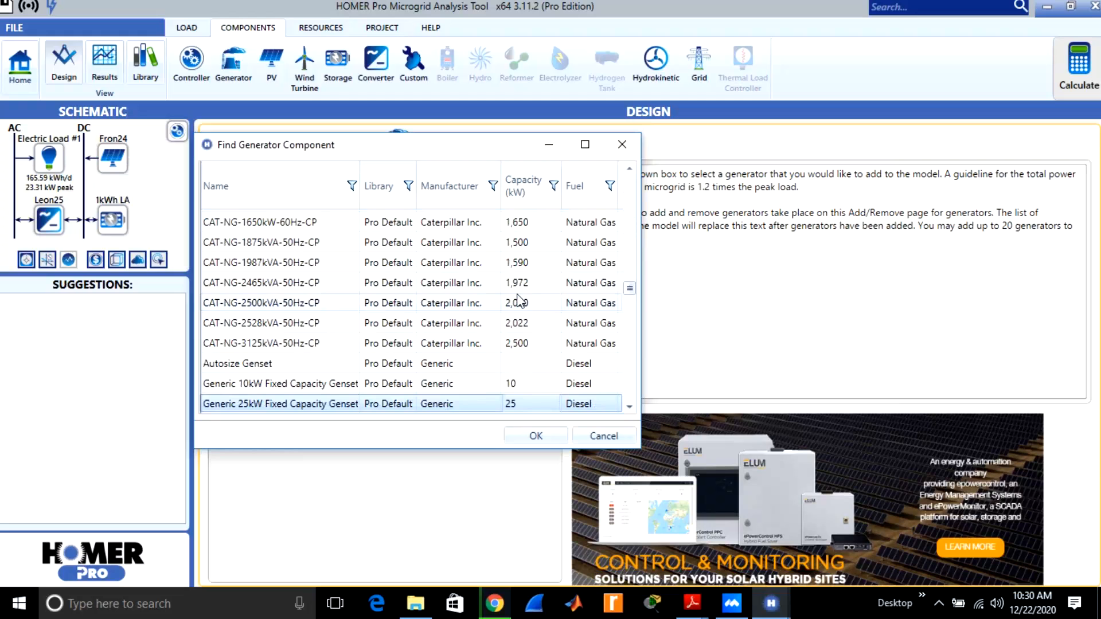
{"action": "key", "text": "Down"}
{"action": "key", "text": "Down"}
{"action": "key", "text": "Down"}
{"action": "key", "text": "Down"}
{"action": "key", "text": "Down"}
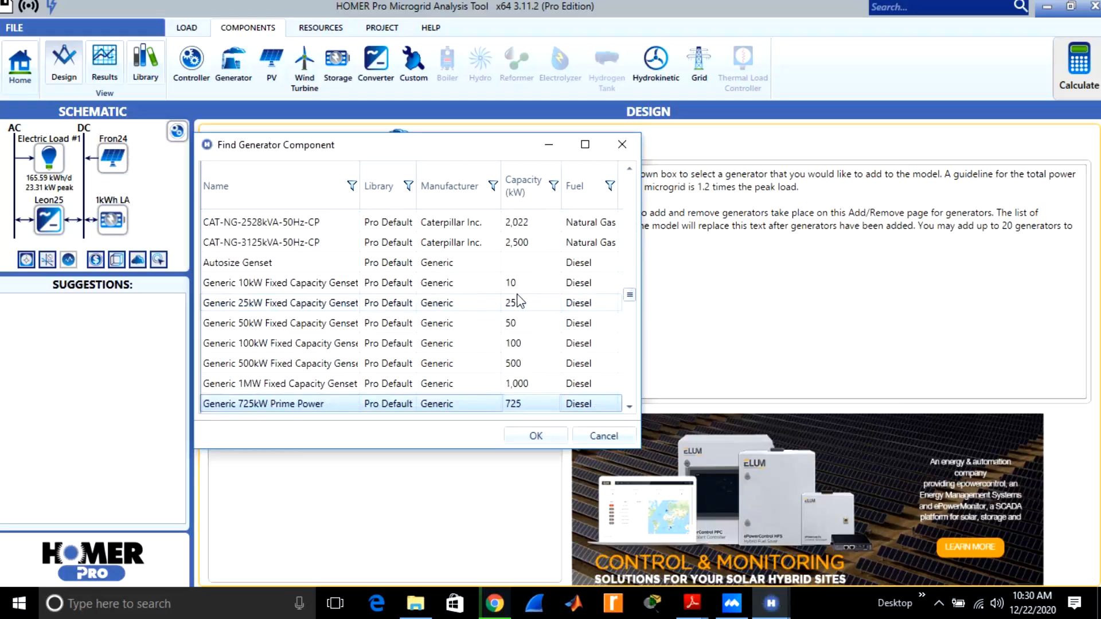
{"action": "key", "text": "Down"}
{"action": "key", "text": "Down"}
{"action": "key", "text": "Down"}
{"action": "key", "text": "Down"}
{"action": "key", "text": "Down"}
{"action": "key", "text": "Down"}
{"action": "key", "text": "Down"}
{"action": "key", "text": "Down"}
{"action": "key", "text": "Down"}
{"action": "key", "text": "Down"}
{"action": "key", "text": "Down"}
{"action": "key", "text": "Down"}
{"action": "key", "text": "Down"}
{"action": "key", "text": "Down"}
{"action": "key", "text": "Down"}
{"action": "key", "text": "Down"}
{"action": "key", "text": "Down"}
{"action": "key", "text": "Down"}
{"action": "key", "text": "Down"}
{"action": "key", "text": "Down"}
{"action": "key", "text": "Down"}
{"action": "key", "text": "Down"}
{"action": "key", "text": "Down"}
{"action": "key", "text": "Down"}
{"action": "key", "text": "Down"}
{"action": "key", "text": "Down"}
{"action": "key", "text": "Down"}
{"action": "key", "text": "Down"}
{"action": "key", "text": "Down"}
{"action": "key", "text": "Down"}
{"action": "key", "text": "Down"}
{"action": "key", "text": "Down"}
{"action": "key", "text": "Down"}
{"action": "key", "text": "Down"}
{"action": "key", "text": "Down"}
{"action": "key", "text": "Down"}
{"action": "key", "text": "Down"}
{"action": "key", "text": "Down"}
{"action": "key", "text": "Down"}
{"action": "key", "text": "Down"}
{"action": "key", "text": "Down"}
{"action": "key", "text": "Down"}
{"action": "key", "text": "Down"}
{"action": "key", "text": "Down"}
{"action": "key", "text": "Down"}
{"action": "key", "text": "Down"}
{"action": "key", "text": "Down"}
{"action": "key", "text": "Down"}
{"action": "key", "text": "Down"}
{"action": "key", "text": "Down"}
{"action": "key", "text": "Down"}
{"action": "key", "text": "Down"}
{"action": "key", "text": "Down"}
{"action": "key", "text": "Down"}
{"action": "key", "text": "Down"}
{"action": "key", "text": "Down"}
{"action": "key", "text": "Down"}
{"action": "key", "text": "Down"}
{"action": "key", "text": "Down"}
{"action": "key", "text": "Down"}
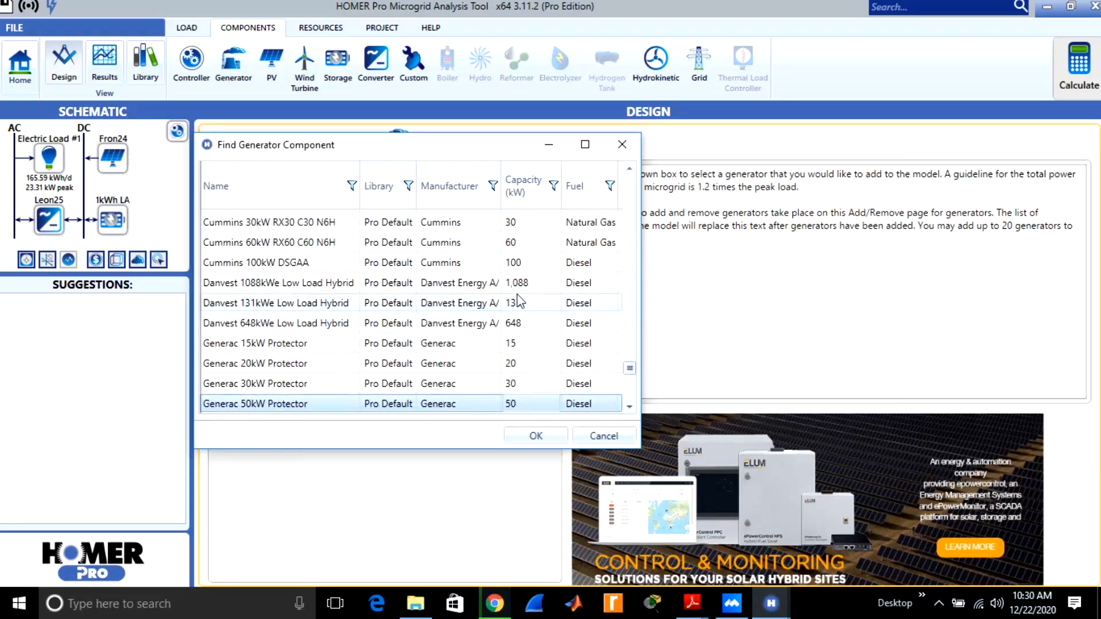
{"action": "key", "text": "Down"}
{"action": "key", "text": "Down"}
{"action": "key", "text": "Down"}
{"action": "key", "text": "Down"}
{"action": "key", "text": "Down"}
{"action": "key", "text": "Down"}
{"action": "key", "text": "Down"}
{"action": "key", "text": "Down"}
{"action": "key", "text": "Down"}
{"action": "key", "text": "Down"}
{"action": "key", "text": "Down"}
{"action": "key", "text": "Down"}
{"action": "key", "text": "Down"}
{"action": "key", "text": "Down"}
{"action": "key", "text": "Down"}
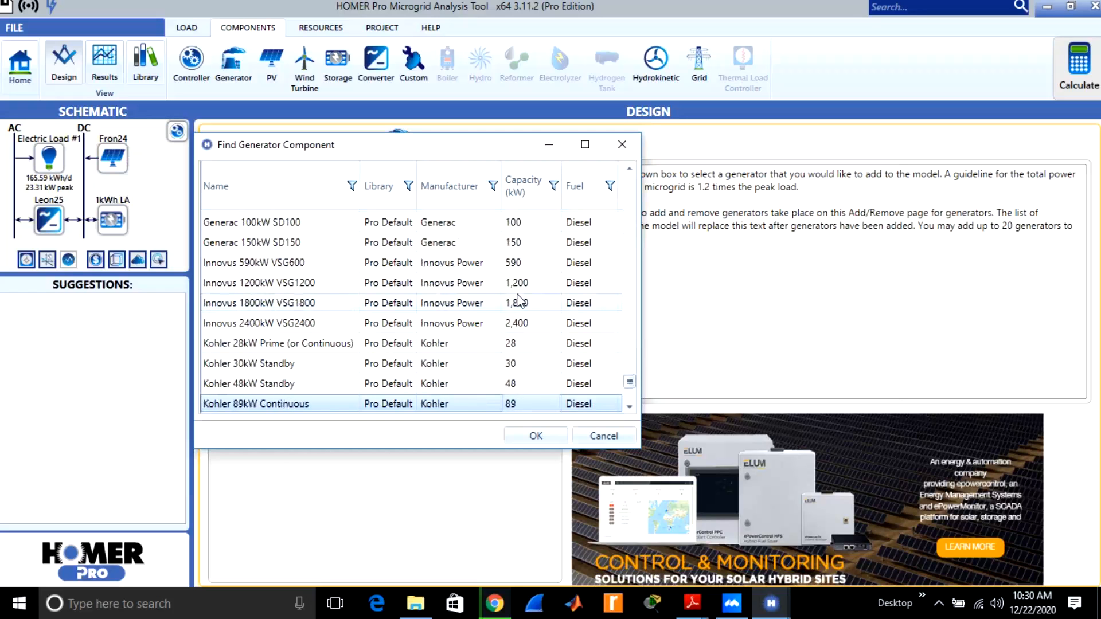
{"action": "key", "text": "Down"}
{"action": "key", "text": "Down"}
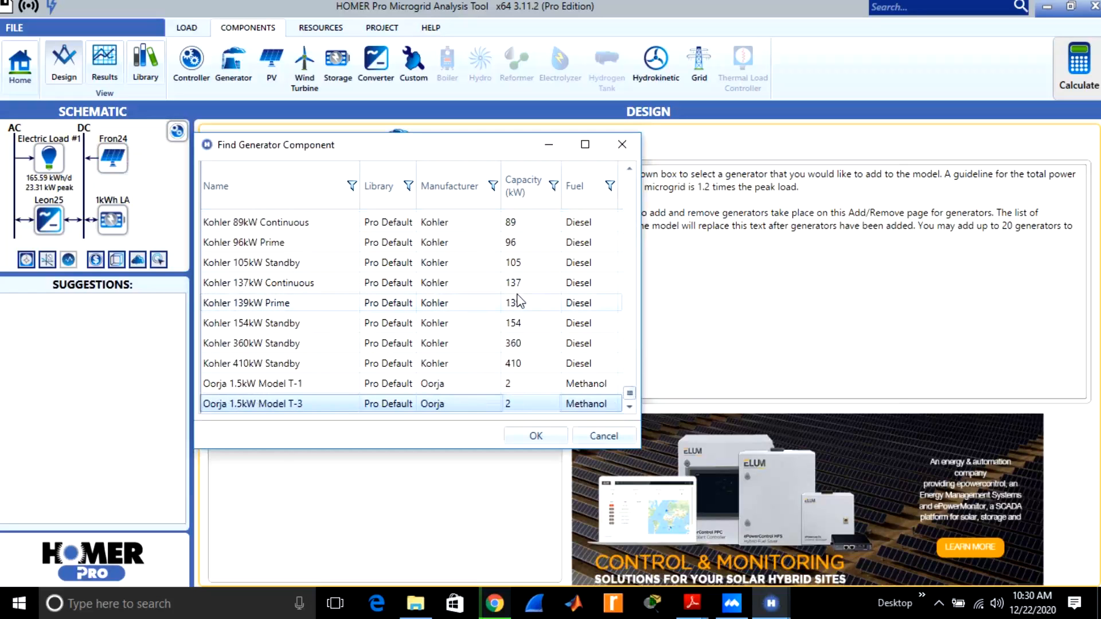
Return to the Generac models in the generator catalog and add the diesel Generac 20kW Protector to the design.
{"action": "key", "text": "Up"}
{"action": "key", "text": "Up"}
{"action": "key", "text": "Up"}
{"action": "key", "text": "Up"}
{"action": "key", "text": "Up"}
{"action": "key", "text": "Up"}
{"action": "key", "text": "Up"}
{"action": "key", "text": "Up"}
{"action": "key", "text": "Up"}
{"action": "key", "text": "Up"}
{"action": "key", "text": "Up"}
{"action": "key", "text": "Up"}
{"action": "key", "text": "Up"}
{"action": "key", "text": "Up"}
{"action": "key", "text": "Up"}
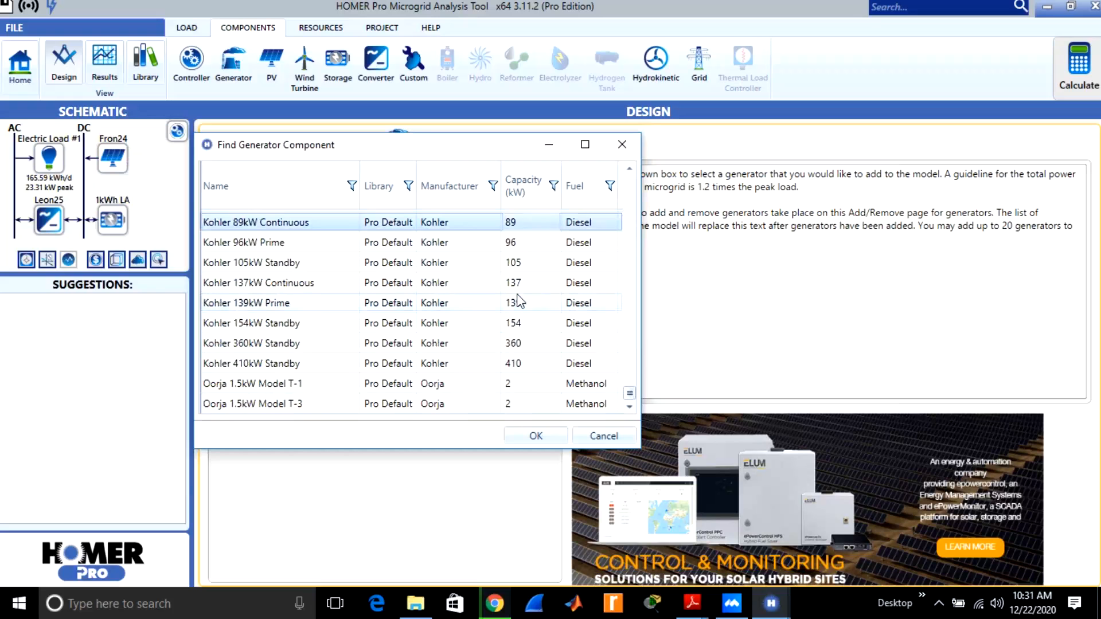
{"action": "key", "text": "Up"}
{"action": "key", "text": "Up"}
{"action": "key", "text": "Up"}
{"action": "key", "text": "Up"}
{"action": "key", "text": "Up"}
{"action": "key", "text": "Up"}
{"action": "key", "text": "Up"}
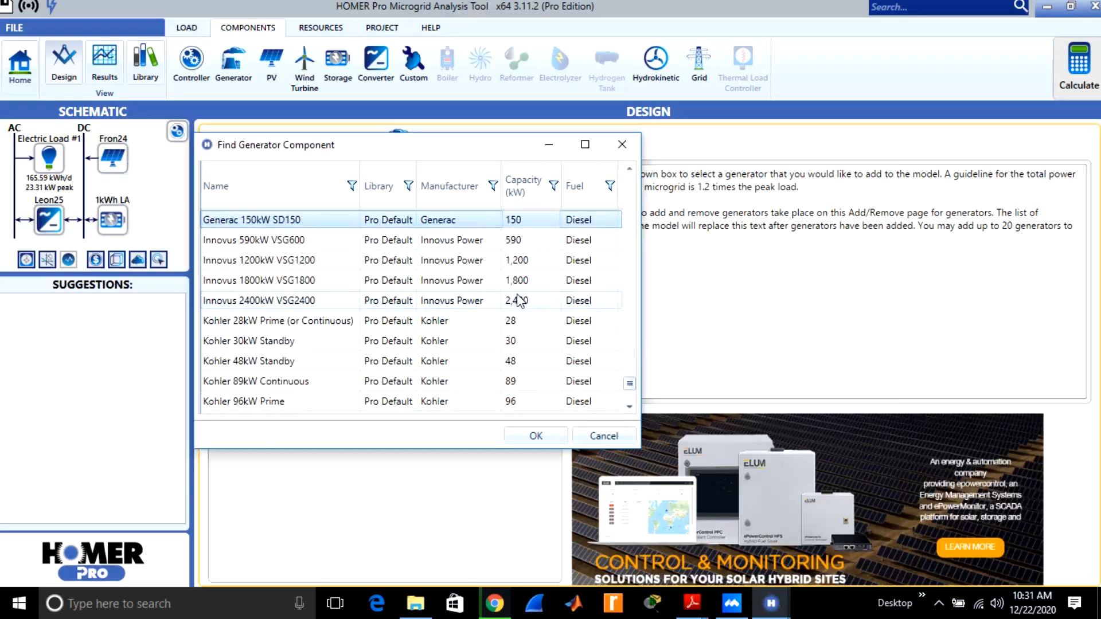
{"action": "key", "text": "Up"}
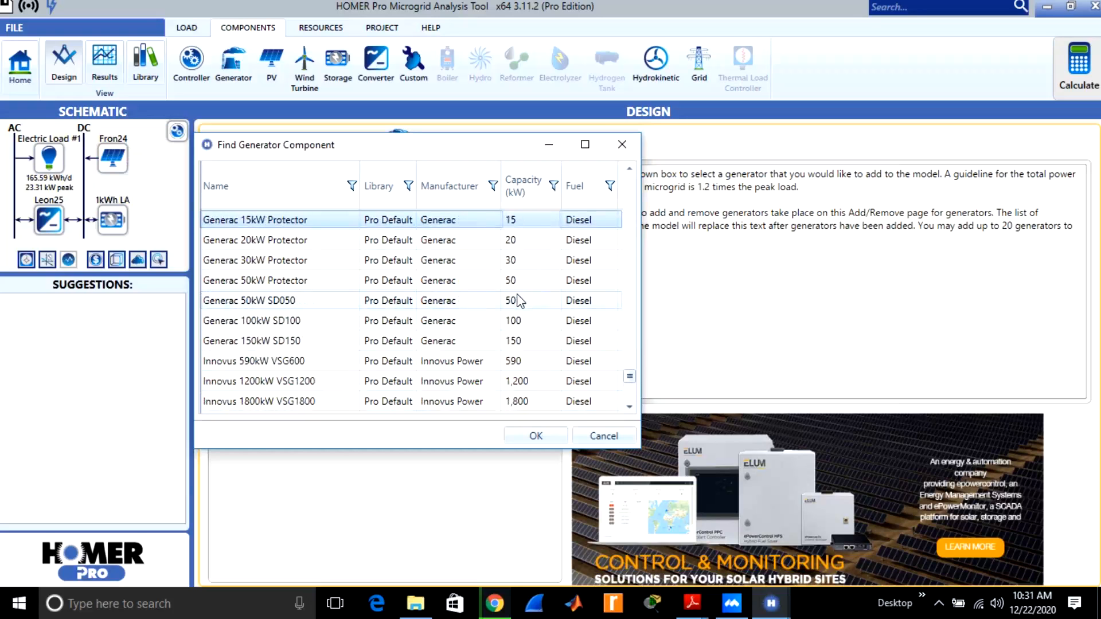
{"action": "left_click", "coordinate": [515, 242]}
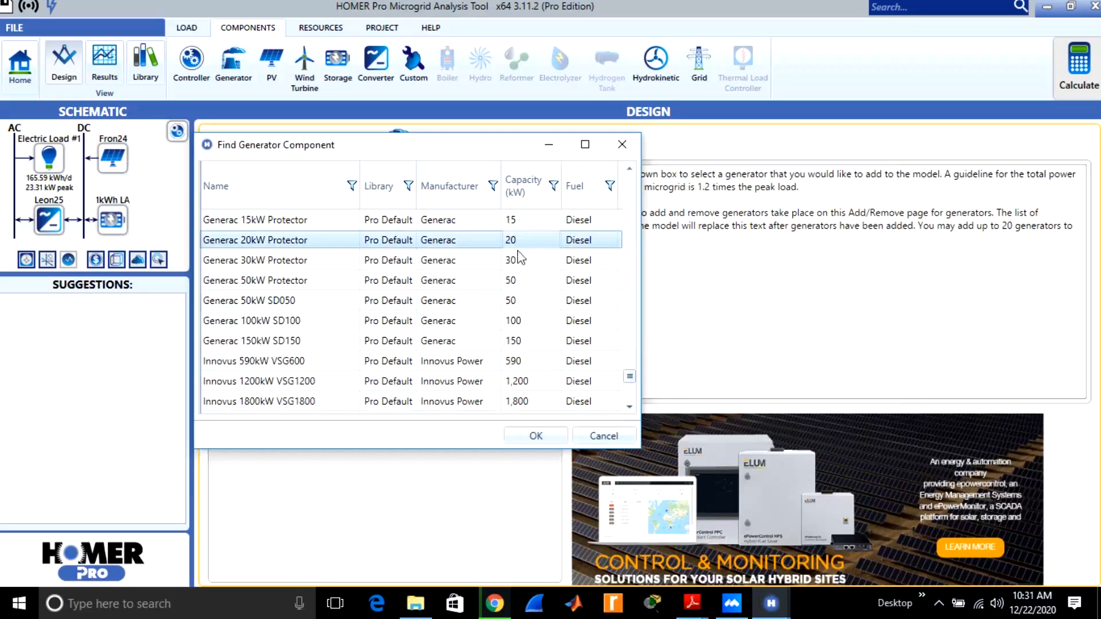
{"action": "left_click", "coordinate": [534, 435]}
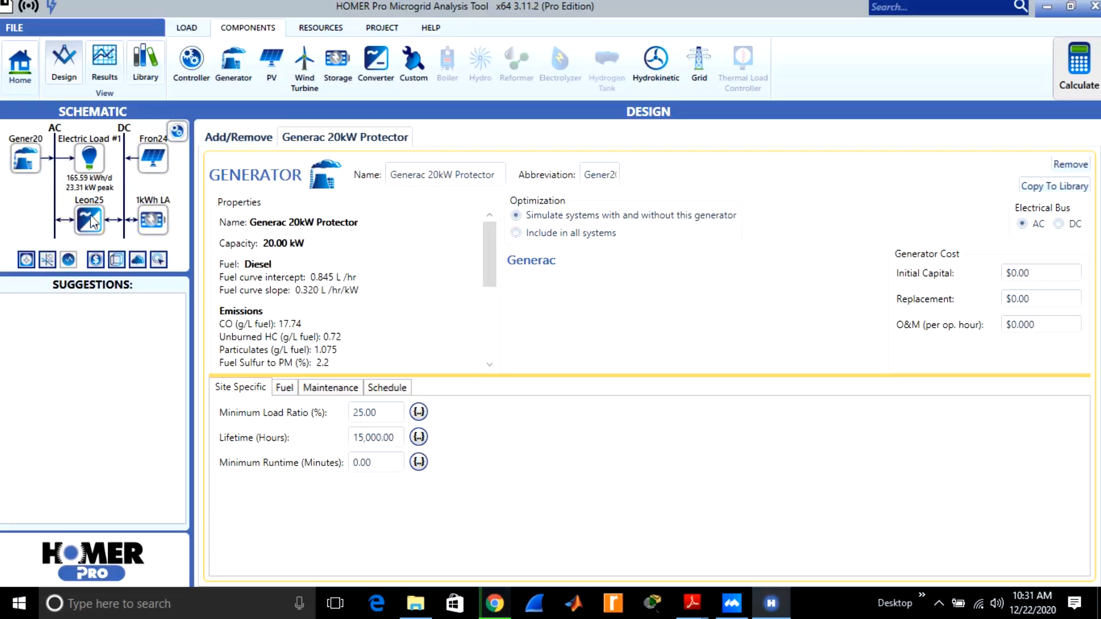
Open the microgrid controller and review the capabilities and strategy descriptions of HOMER Cycle Charging and HOMER Load Following.
{"action": "left_click", "coordinate": [179, 137]}
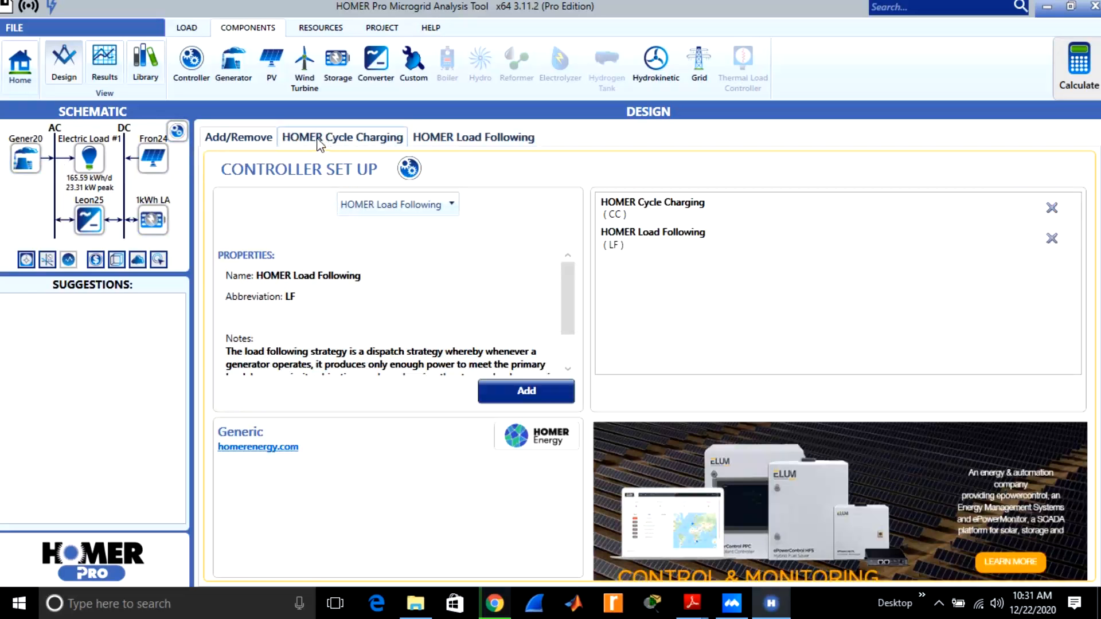
{"action": "left_click", "coordinate": [362, 142]}
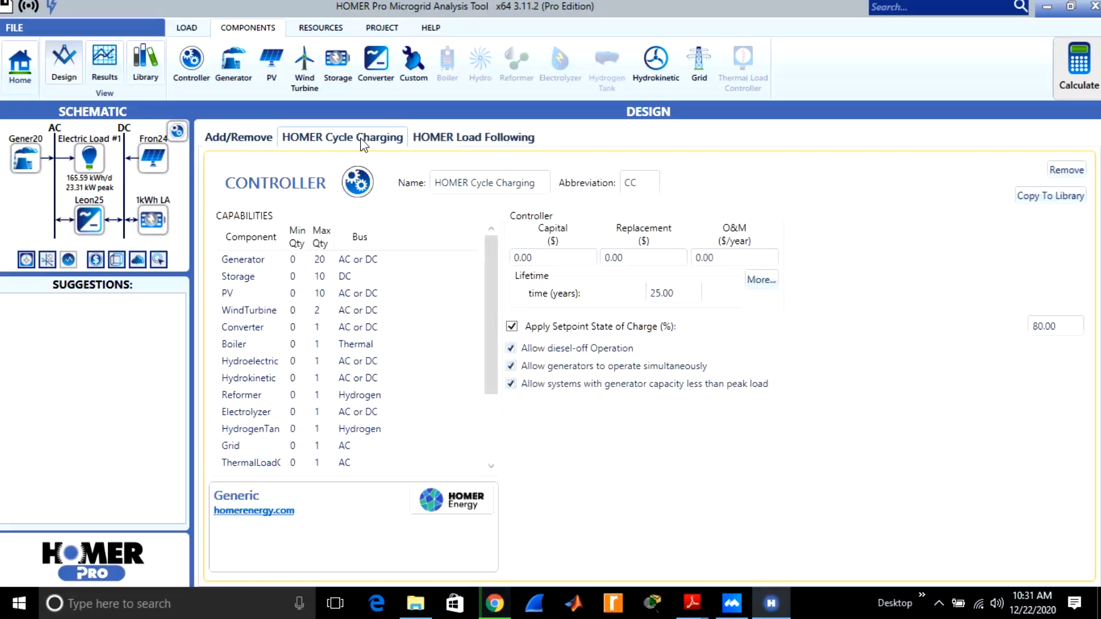
{"action": "left_click_drag", "start_coordinate": [487, 305], "coordinate": [486, 408]}
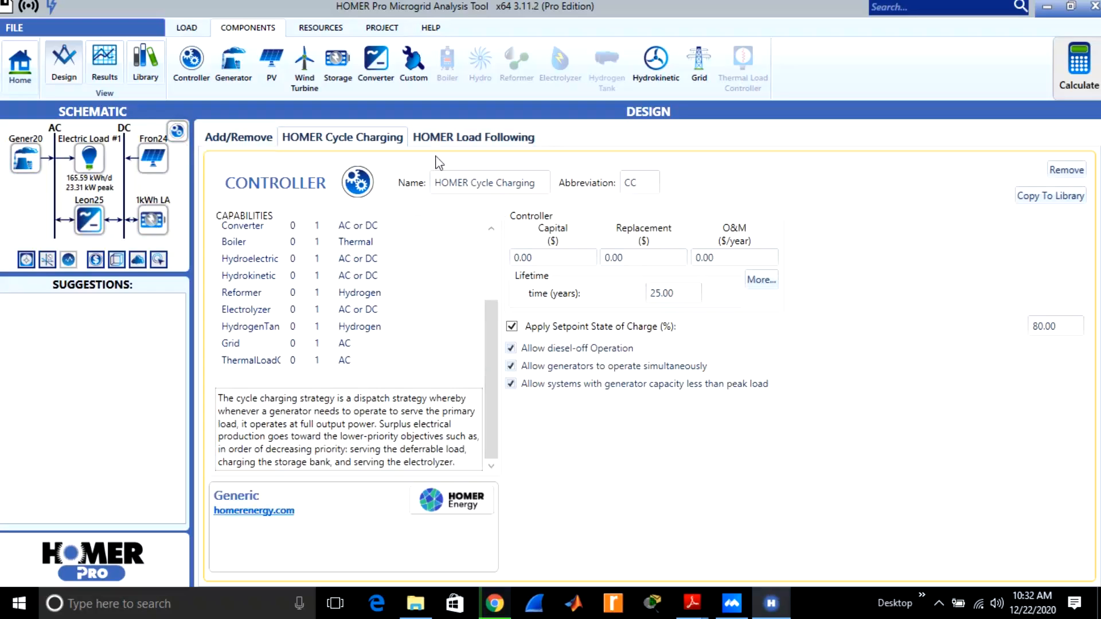
{"action": "left_click", "coordinate": [461, 138]}
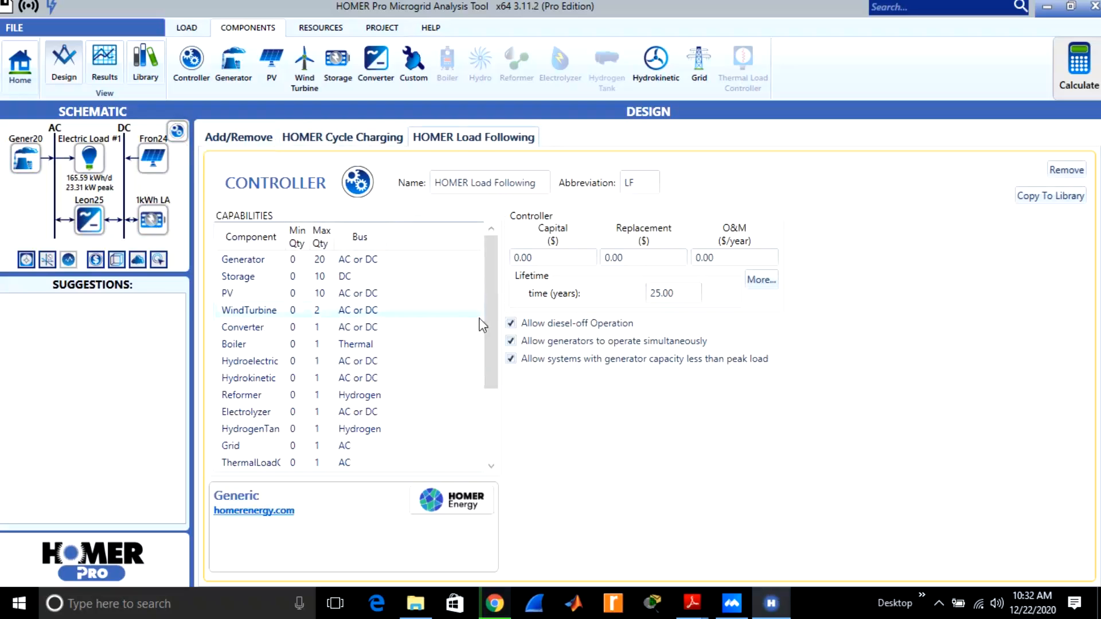
{"action": "left_click_drag", "start_coordinate": [488, 325], "coordinate": [486, 425]}
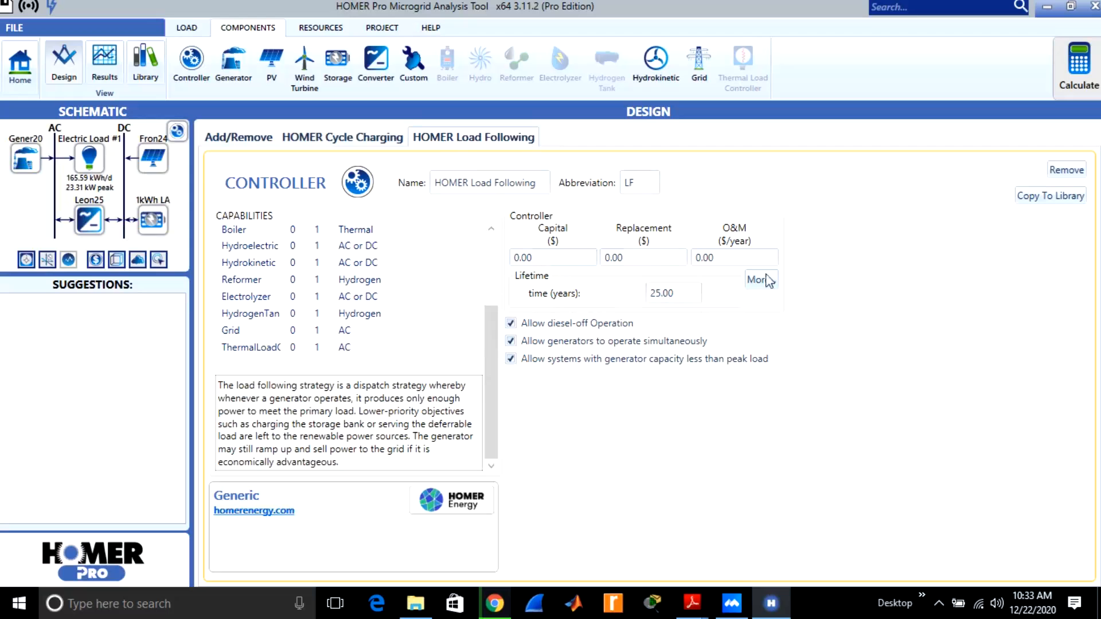
Calculate the model and check the overall optimization results before returning to the categorized list.
{"action": "left_click", "coordinate": [1074, 74]}
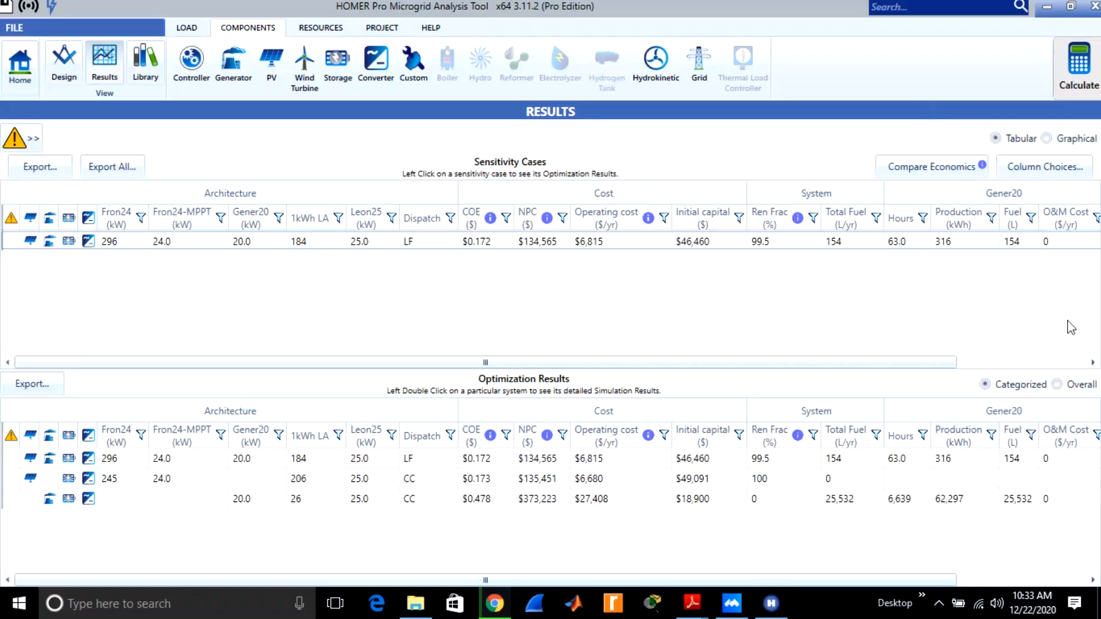
{"action": "left_click", "coordinate": [1057, 386]}
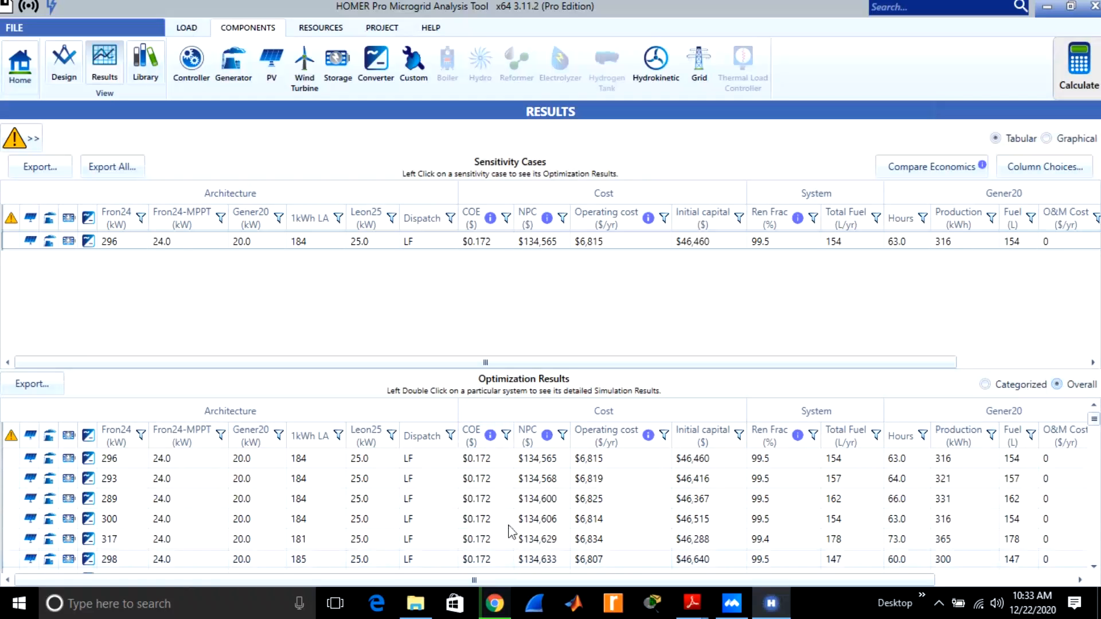
{"action": "left_click", "coordinate": [985, 384]}
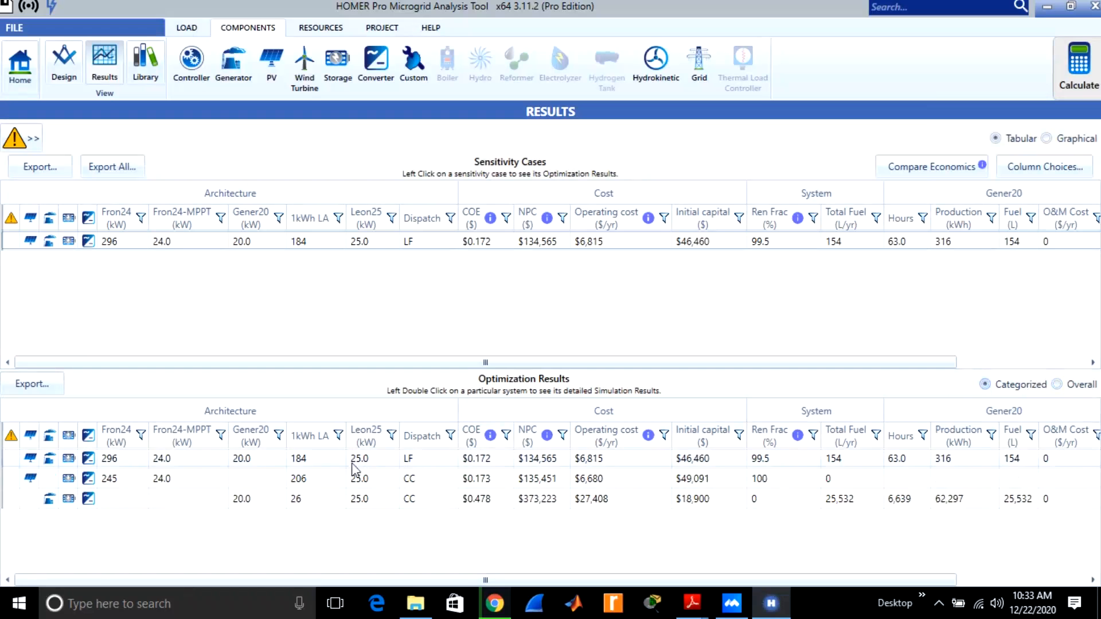
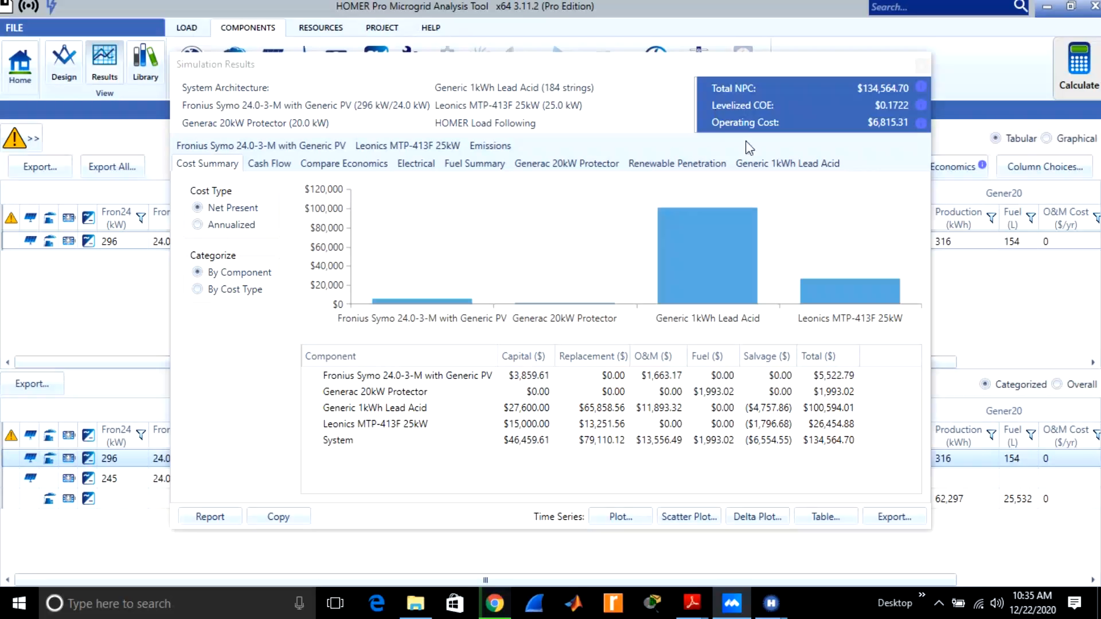
Reopen the detailed results of the 296 kW PV, generator and battery system and compare its net present and annualized costs by component.
{"action": "left_click", "coordinate": [923, 66]}
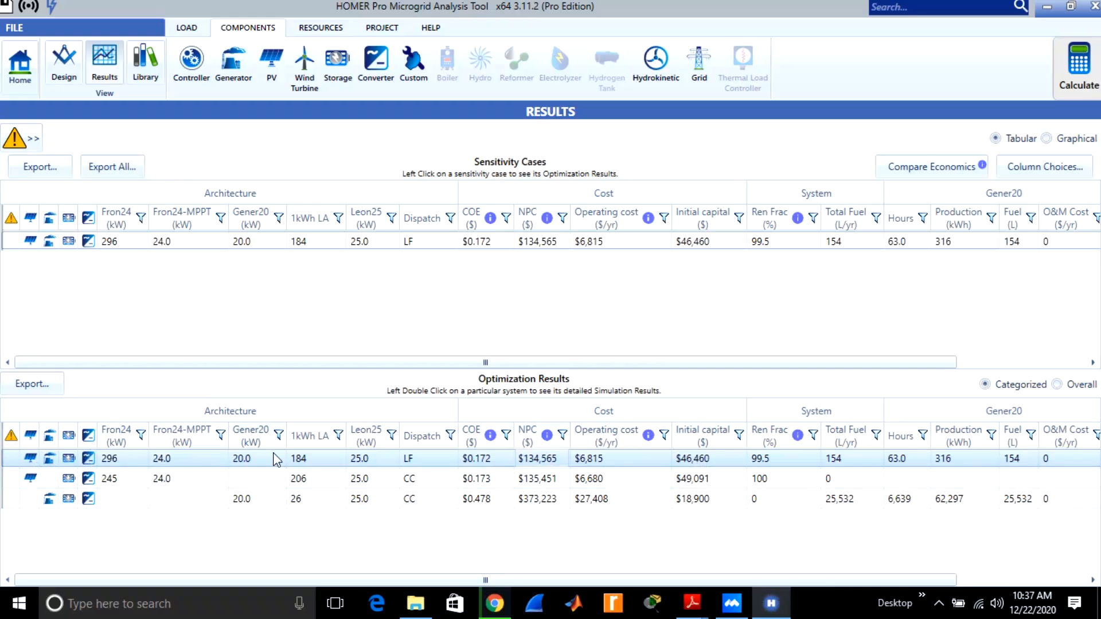
{"action": "double_click", "coordinate": [287, 457]}
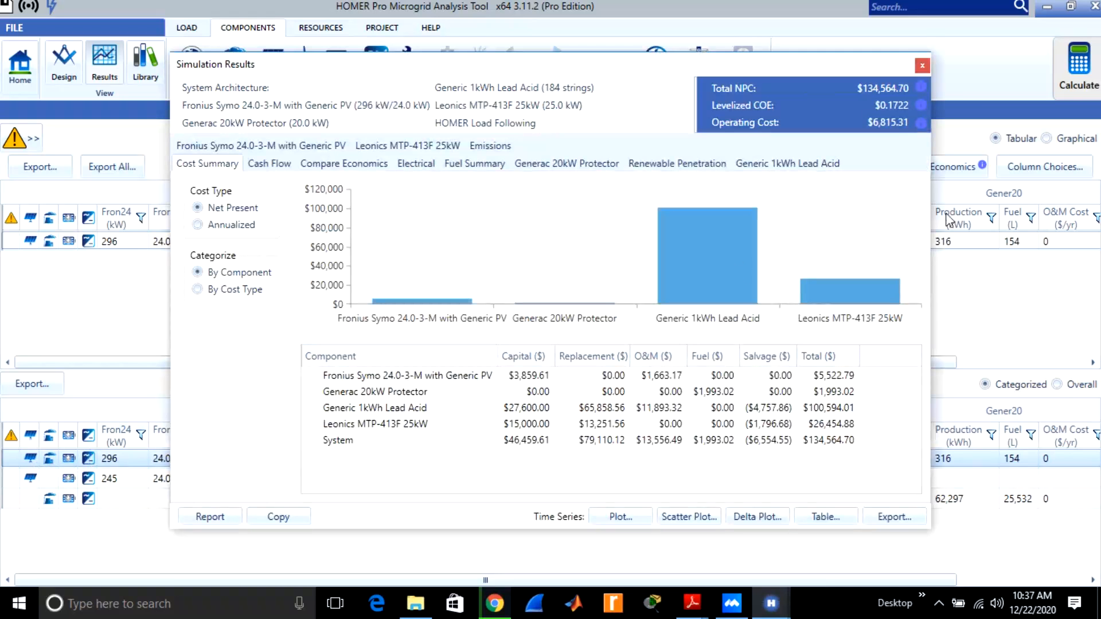
{"action": "left_click", "coordinate": [940, 195]}
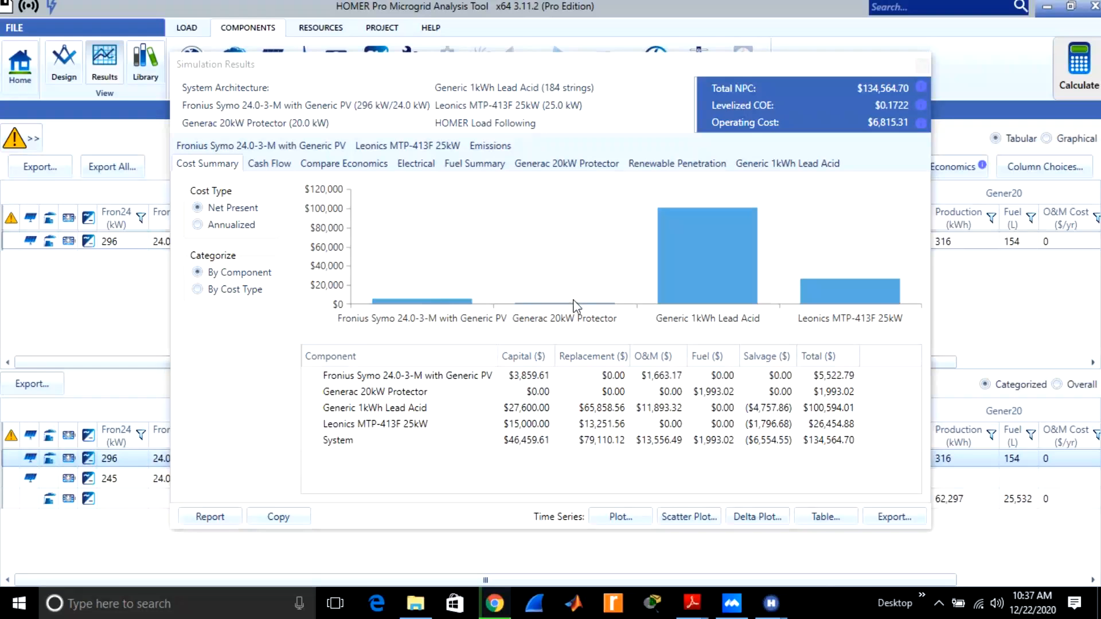
{"action": "mouse_move", "coordinate": [709, 285]}
{"action": "mouse_move", "coordinate": [708, 252]}
{"action": "left_click", "coordinate": [197, 225]}
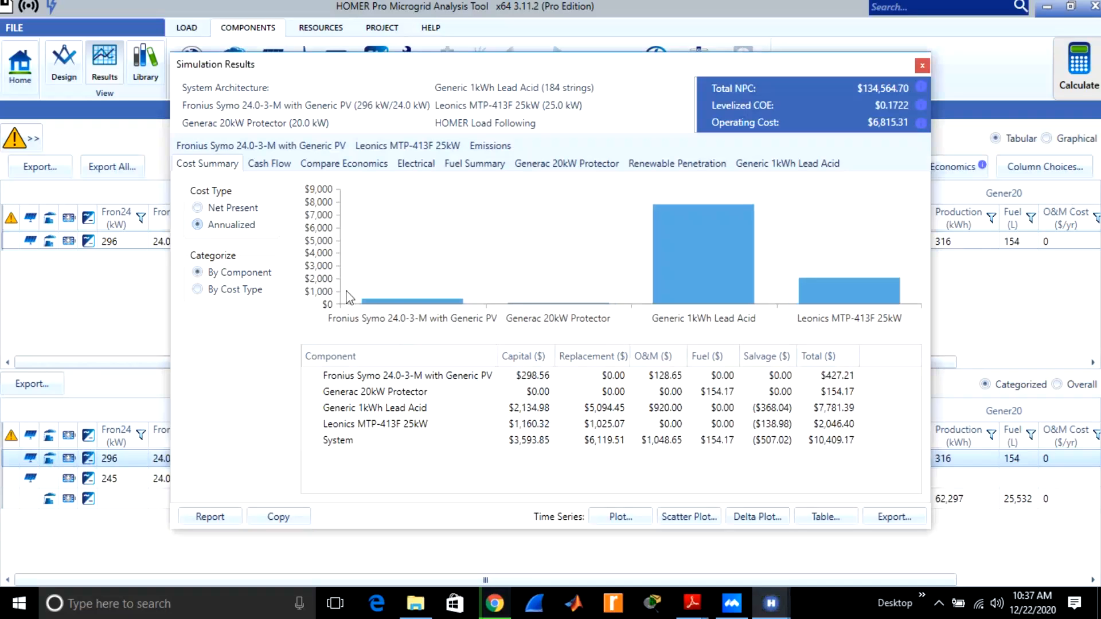
{"action": "mouse_move", "coordinate": [393, 301]}
{"action": "mouse_move", "coordinate": [427, 305]}
{"action": "mouse_move", "coordinate": [586, 302]}
{"action": "mouse_move", "coordinate": [830, 289]}
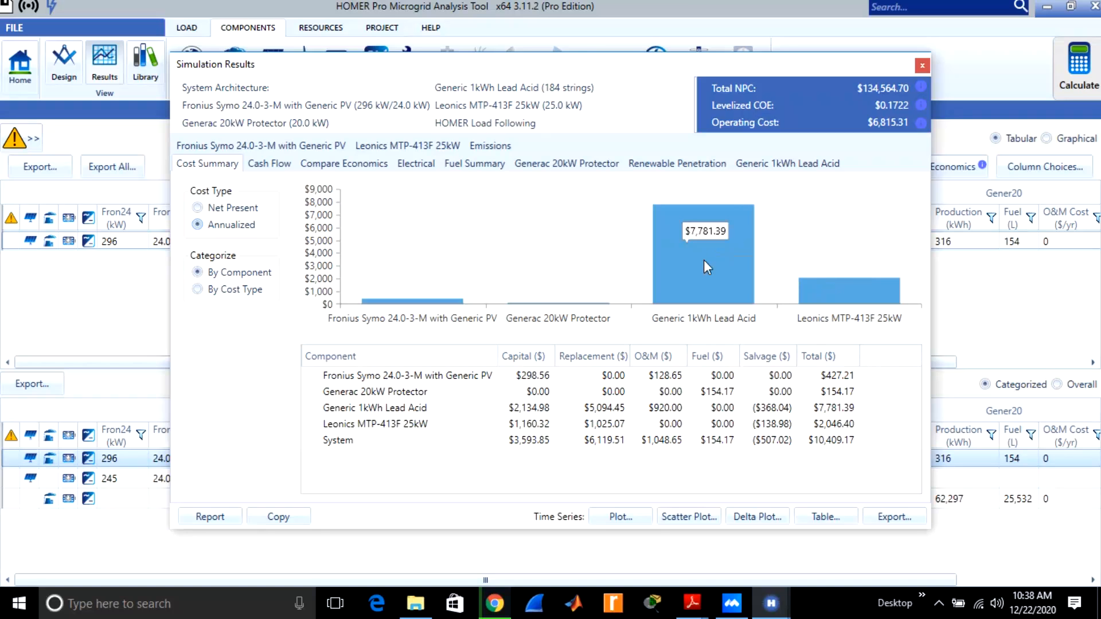
Examine the system's nominal cash flow chart by cost type and its economic comparison against the base system.
{"action": "left_click", "coordinate": [268, 165]}
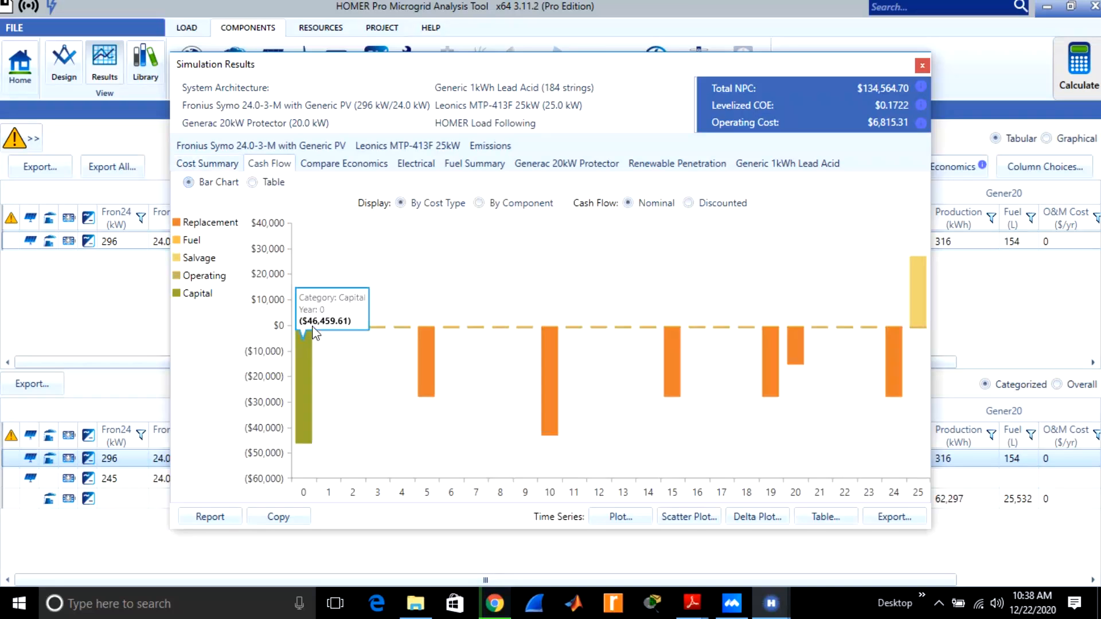
{"action": "mouse_move", "coordinate": [310, 429]}
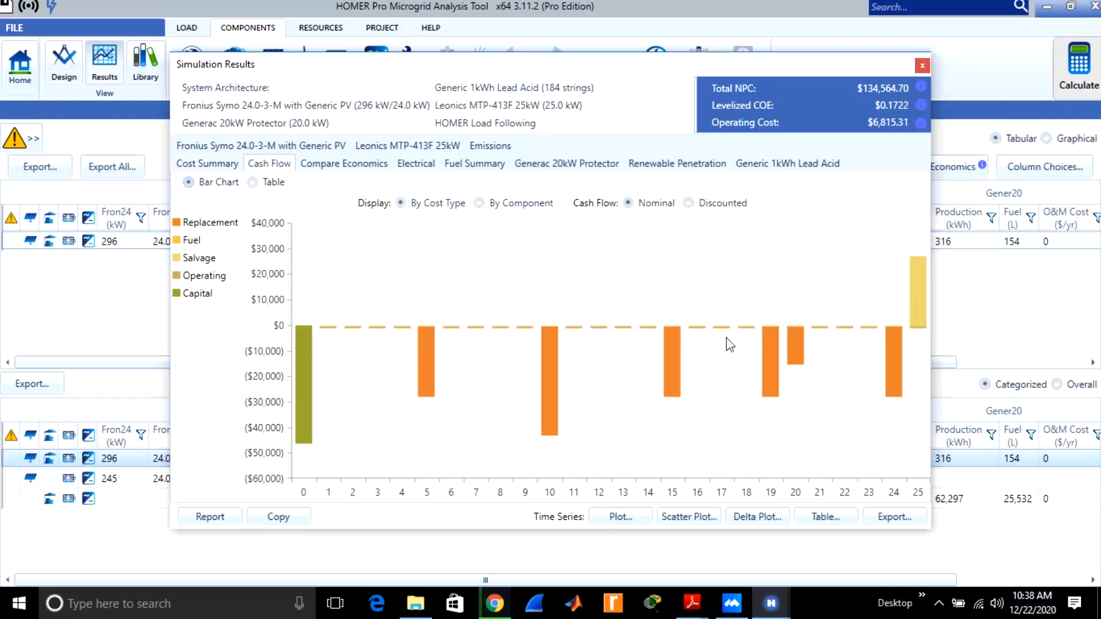
{"action": "mouse_move", "coordinate": [298, 332]}
{"action": "left_click", "coordinate": [343, 166]}
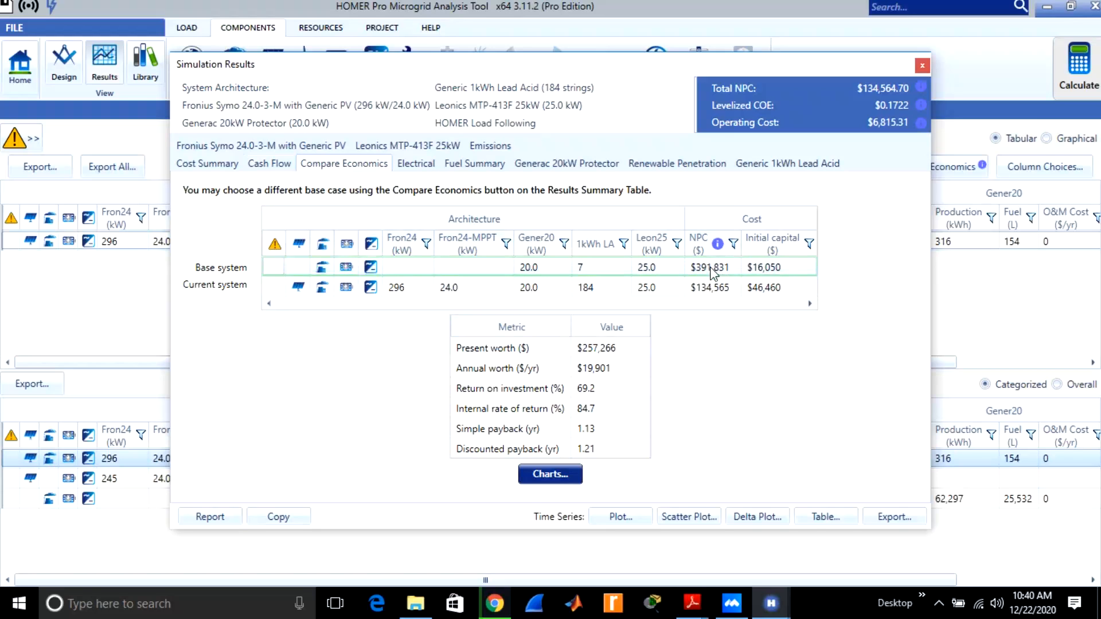
Review the electrical production results and view the Global Solar scatter plot filtered by January and the Global Solar data column.
{"action": "left_click", "coordinate": [426, 168]}
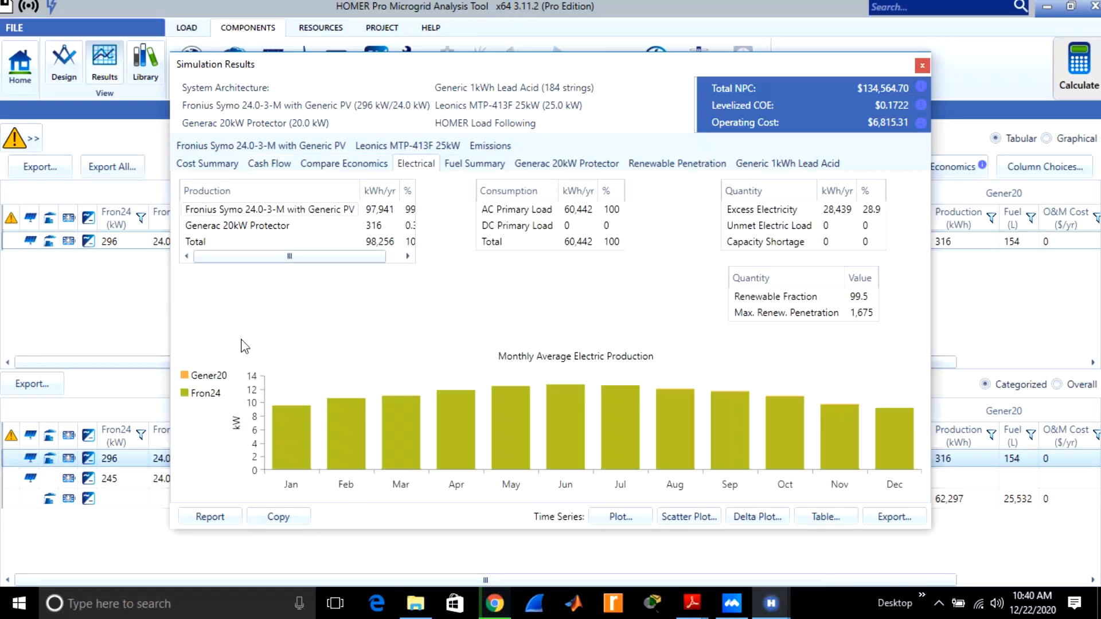
{"action": "mouse_move", "coordinate": [303, 445]}
{"action": "left_click", "coordinate": [675, 518]}
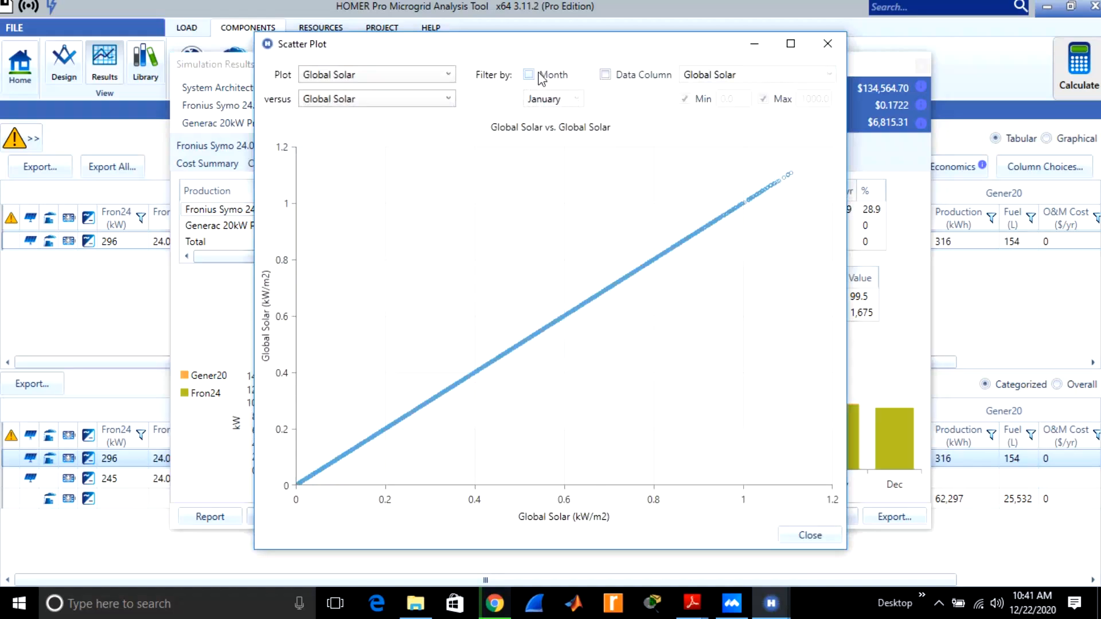
{"action": "left_click", "coordinate": [528, 74]}
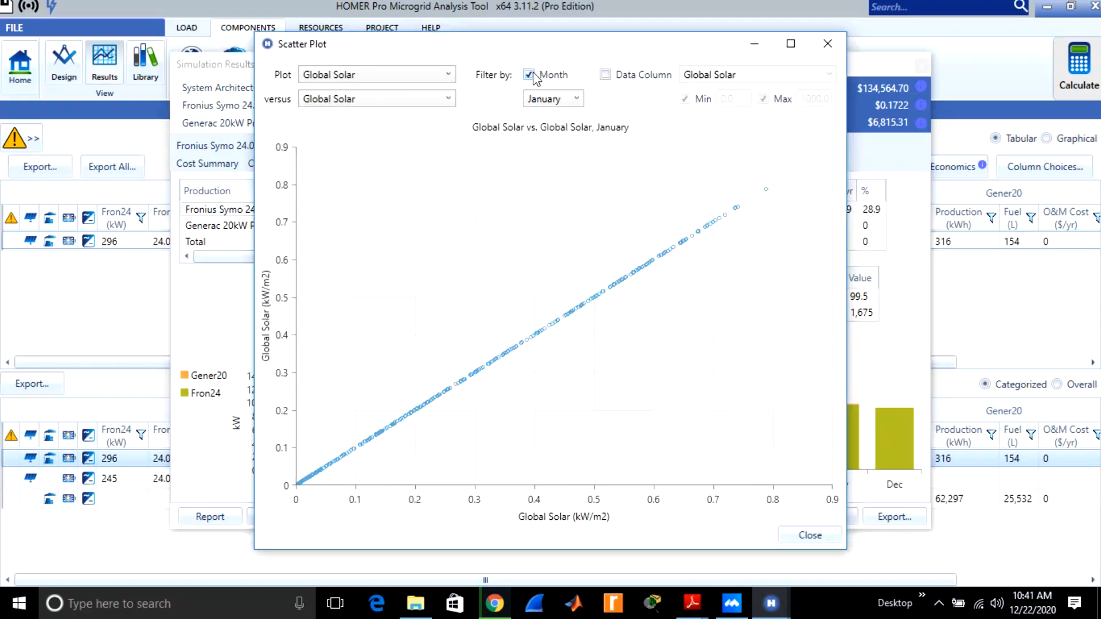
{"action": "left_click", "coordinate": [605, 75]}
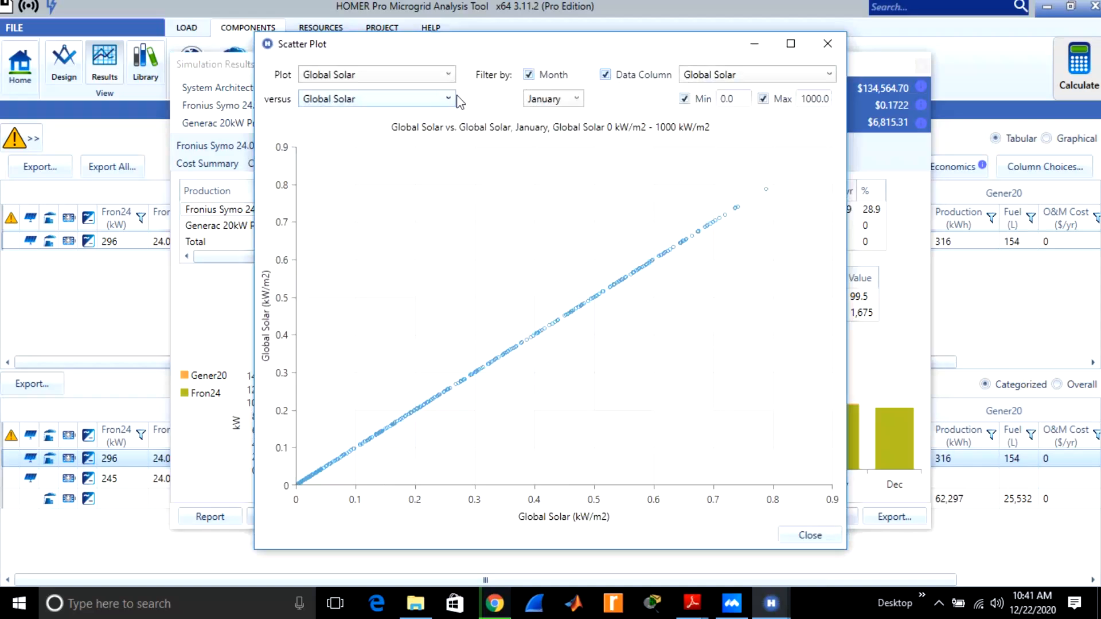
{"action": "left_click", "coordinate": [827, 46]}
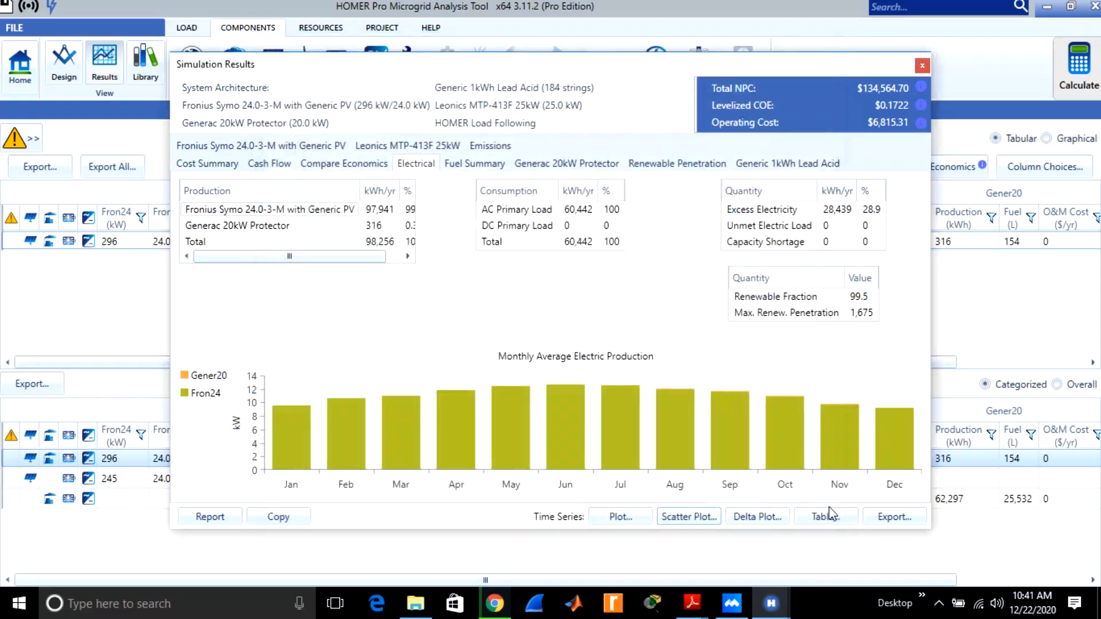
Plot hourly Ambient Temperature and PV Cell Temperature in place of AC Primary Load, with AC Primary Load Served in a second chart.
{"action": "left_click", "coordinate": [618, 516]}
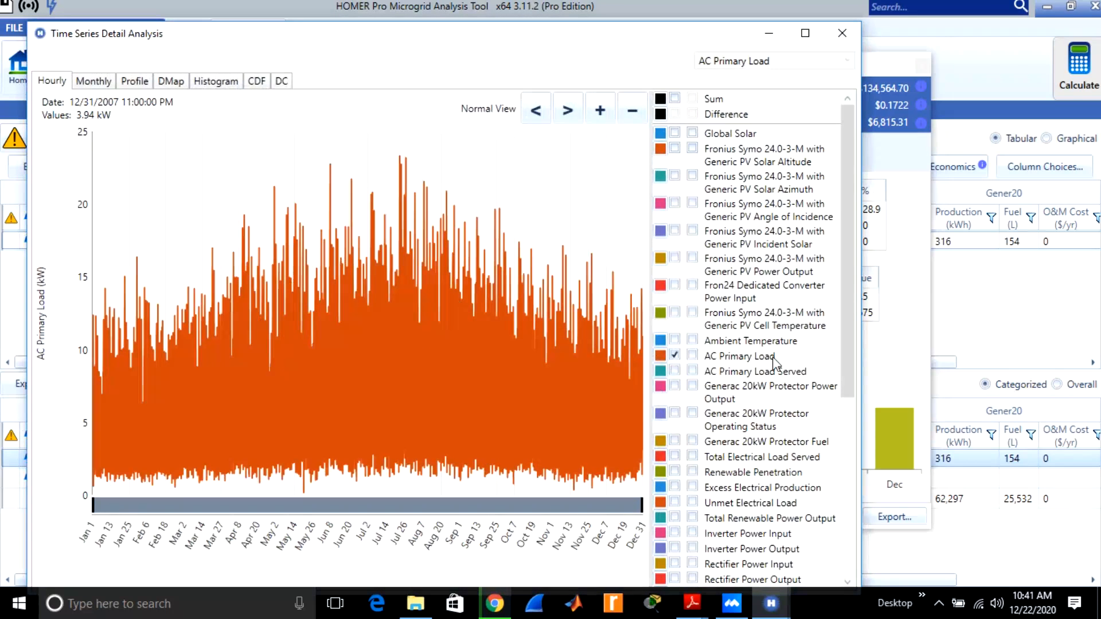
{"action": "left_click", "coordinate": [675, 355]}
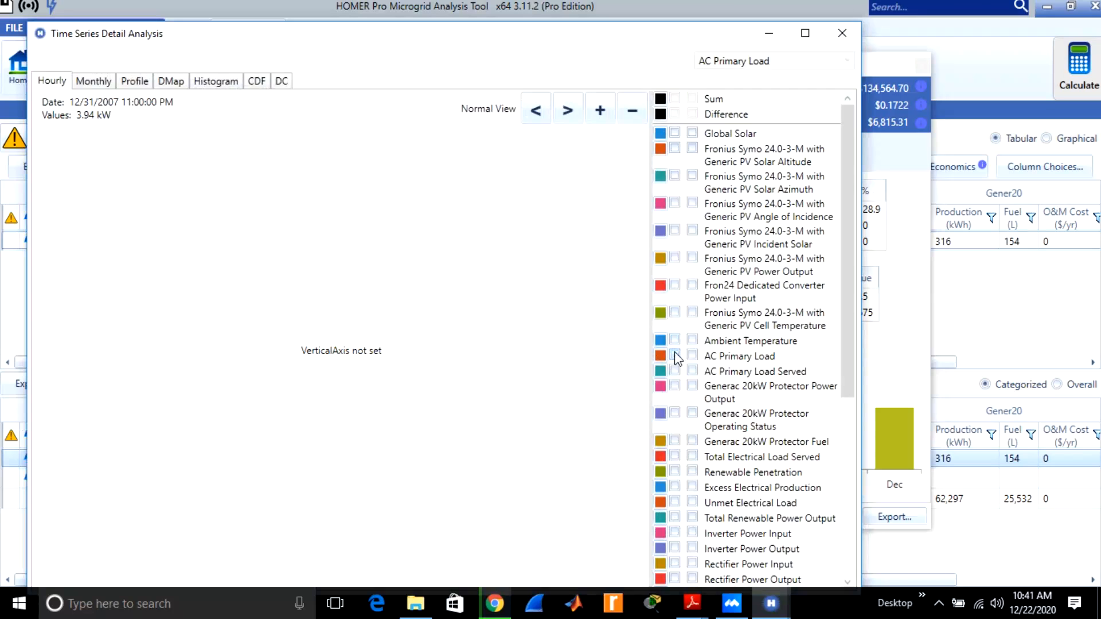
{"action": "left_click", "coordinate": [675, 341]}
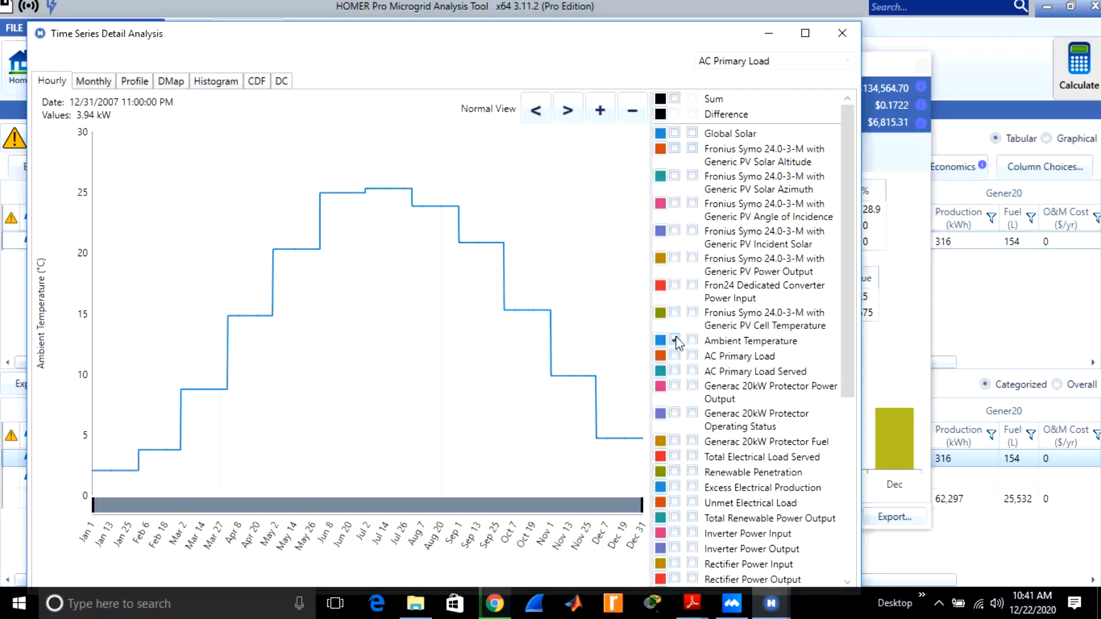
{"action": "left_click", "coordinate": [675, 312]}
{"action": "left_click", "coordinate": [693, 371]}
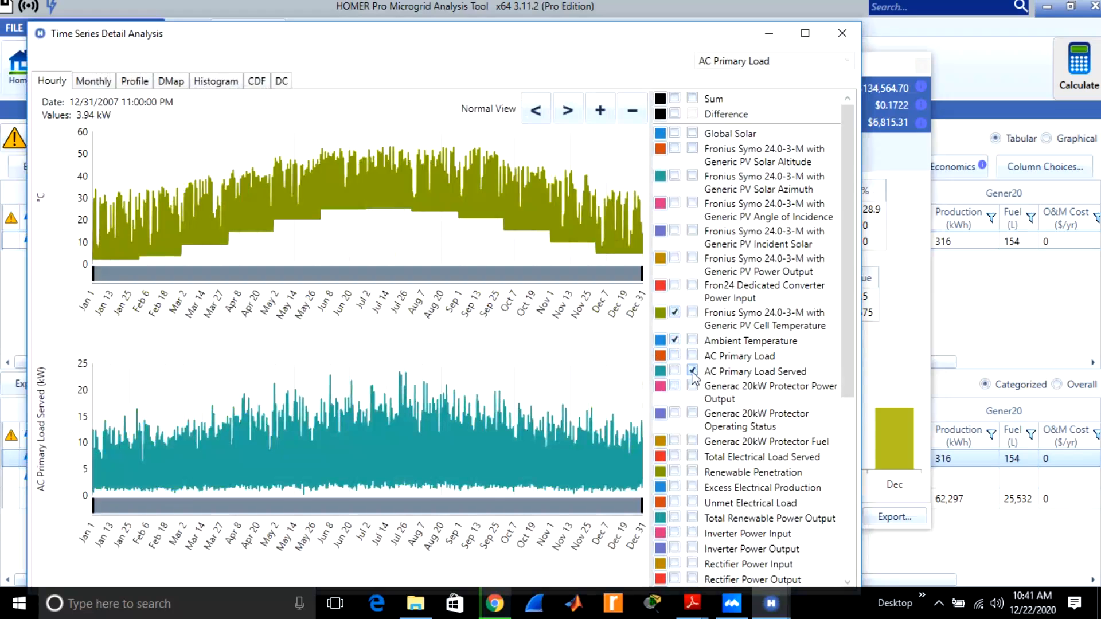
Remove both temperature series from the time series plot and show AC Primary Load instead of AC Primary Load Served in the lower chart.
{"action": "left_click", "coordinate": [675, 341]}
{"action": "left_click", "coordinate": [676, 312]}
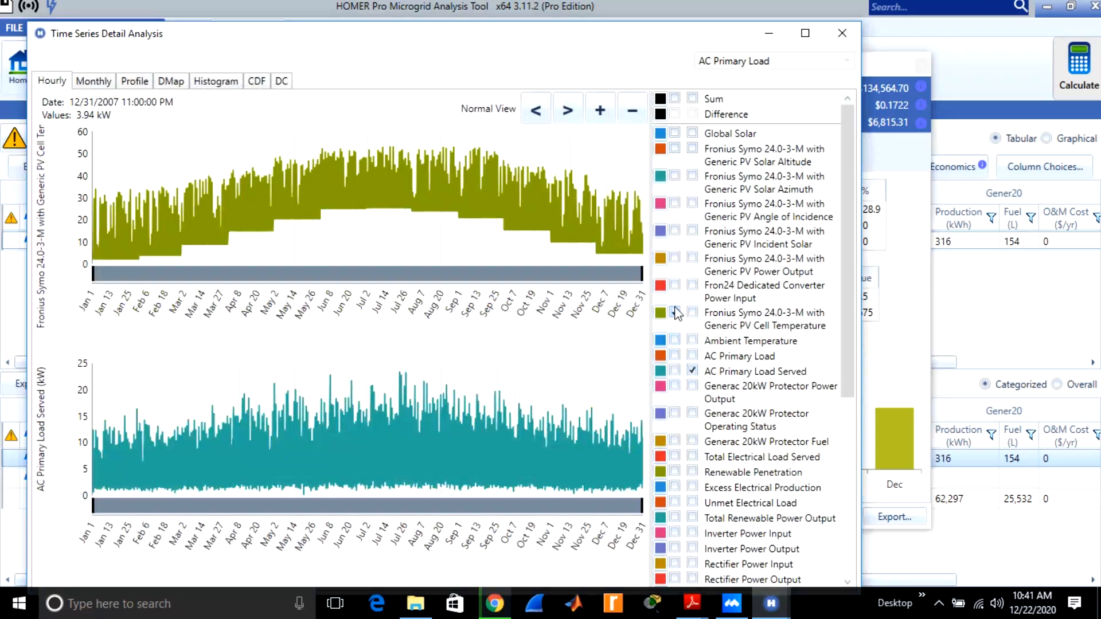
{"action": "left_click", "coordinate": [693, 356]}
{"action": "left_click", "coordinate": [692, 370]}
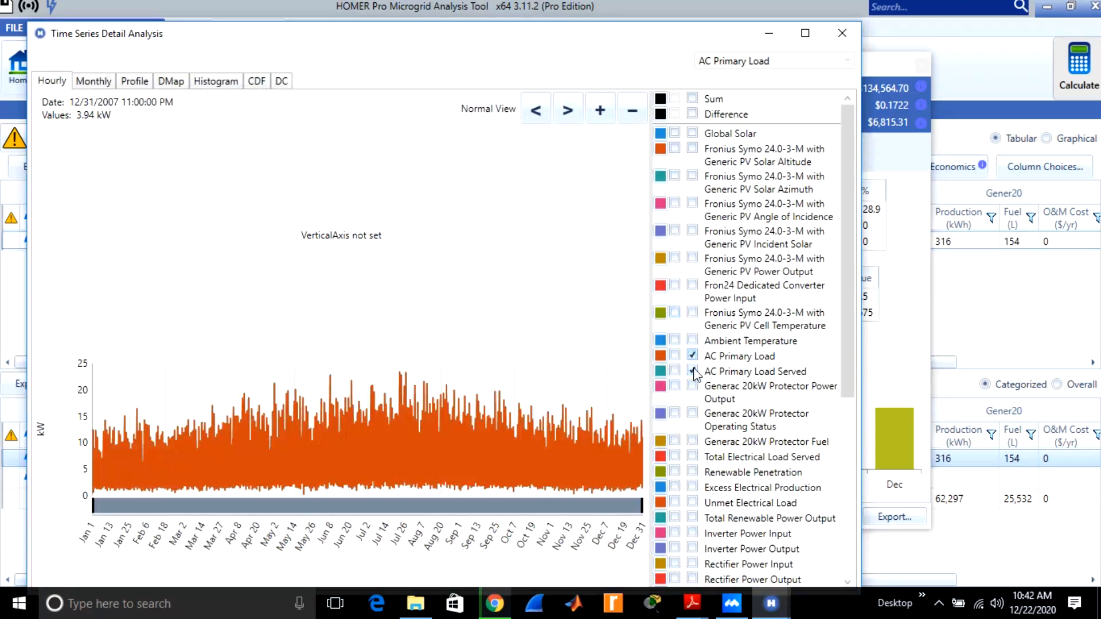
{"action": "left_click", "coordinate": [413, 298]}
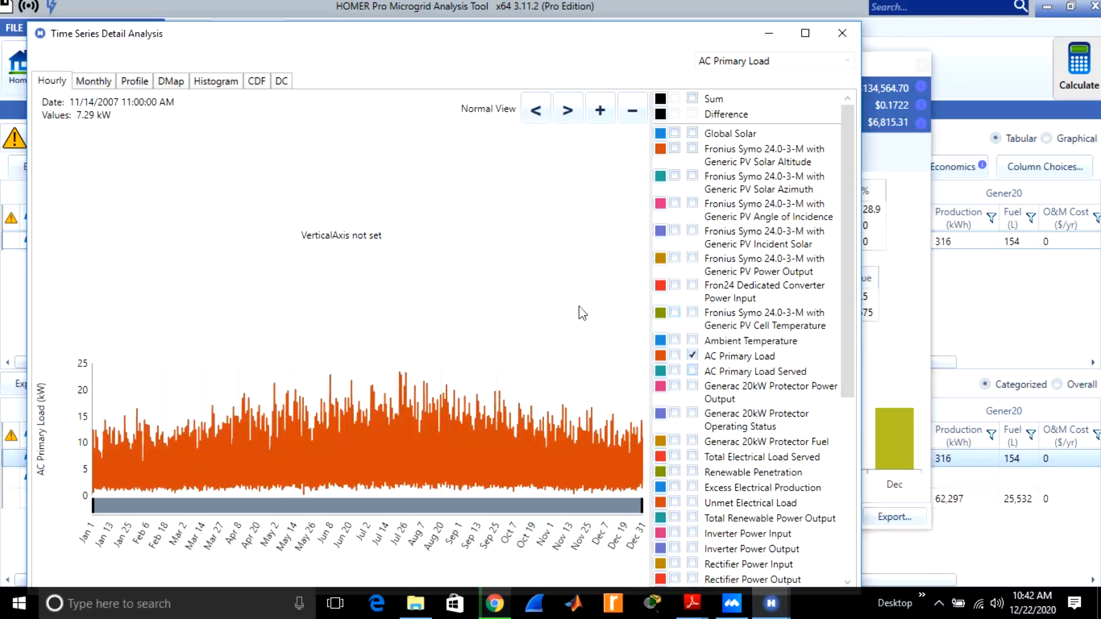
Examine the AC Primary Load's monthly averages, daily profiles, DMap and histogram, closing the time series analysis when done.
{"action": "left_click", "coordinate": [93, 82]}
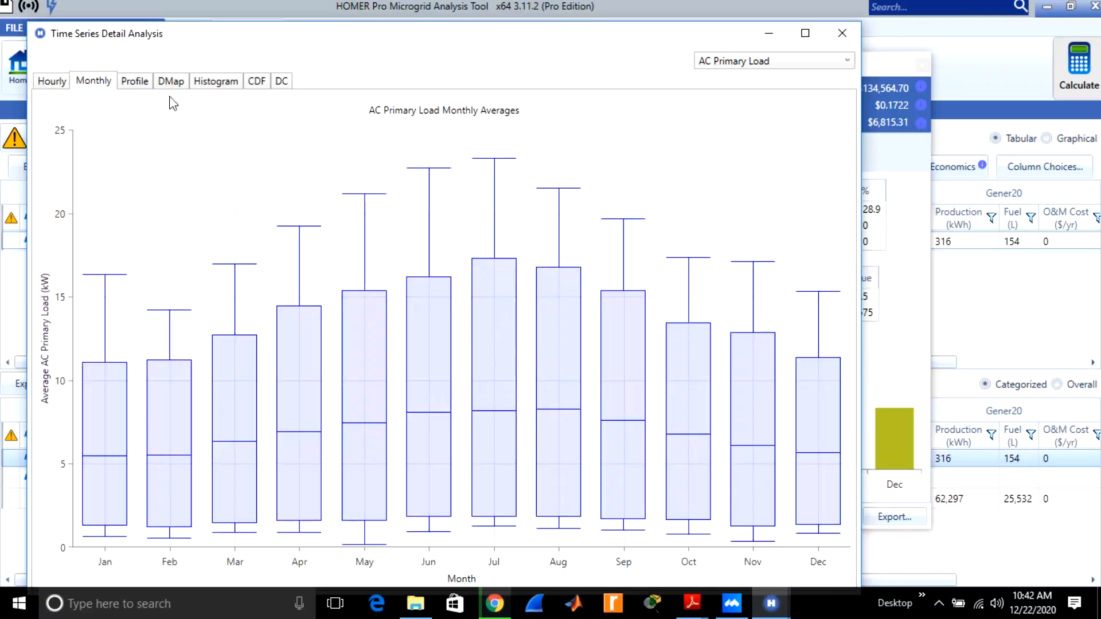
{"action": "left_click", "coordinate": [139, 86]}
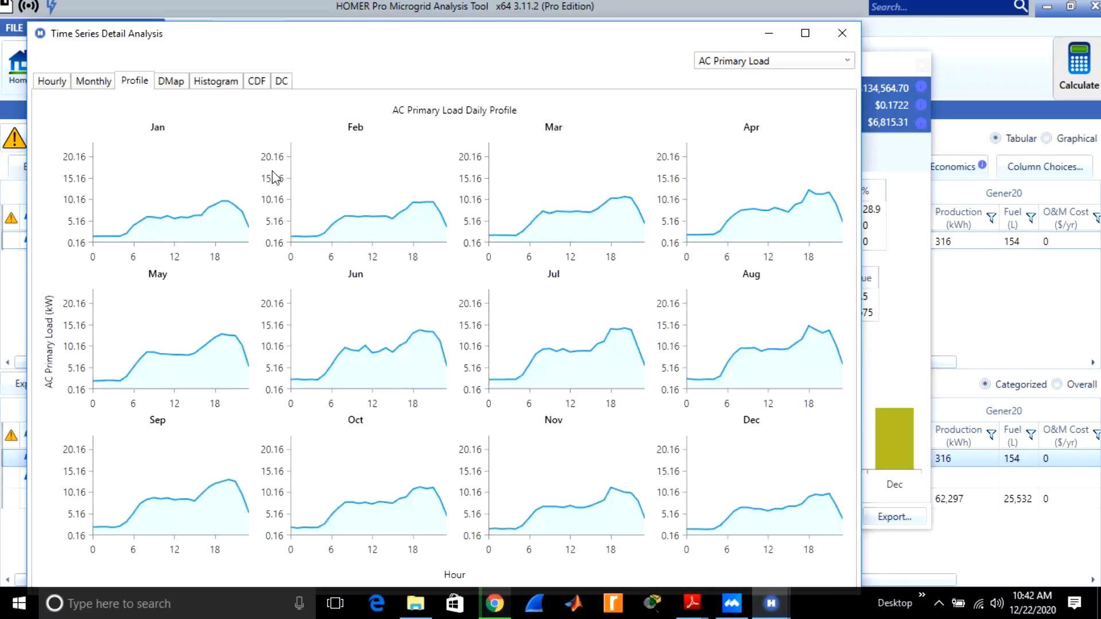
{"action": "left_click", "coordinate": [163, 83]}
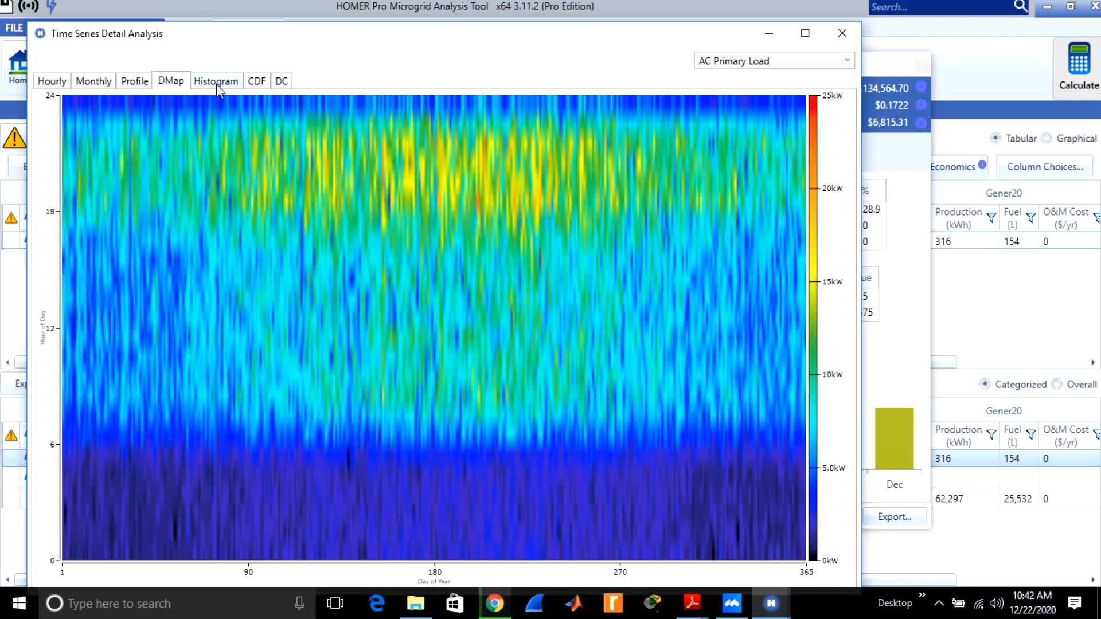
{"action": "left_click", "coordinate": [216, 84]}
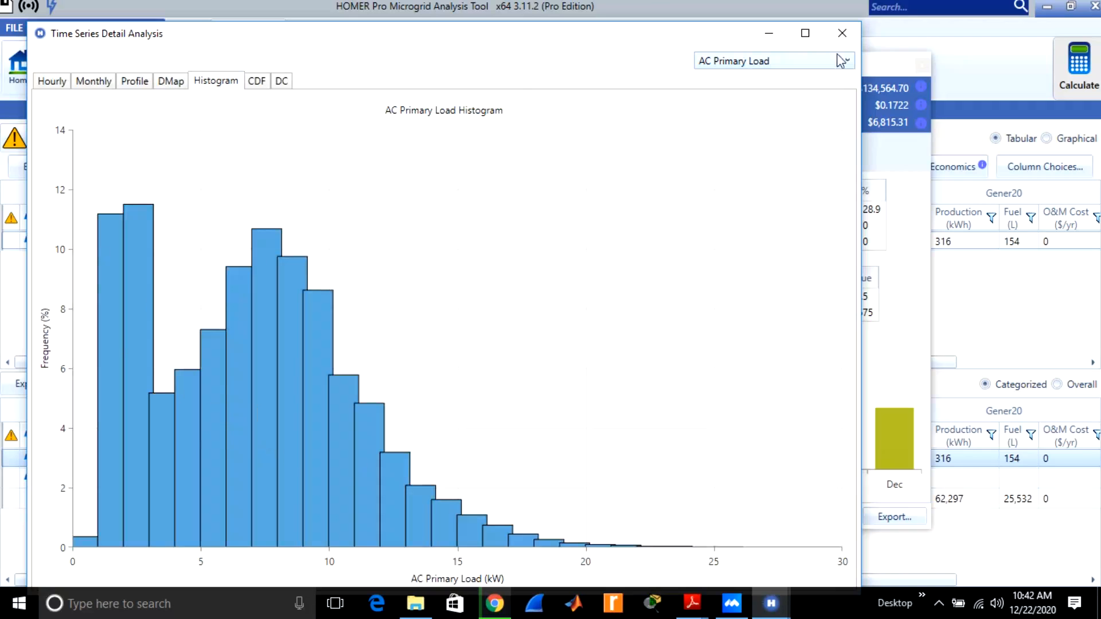
{"action": "left_click", "coordinate": [840, 34]}
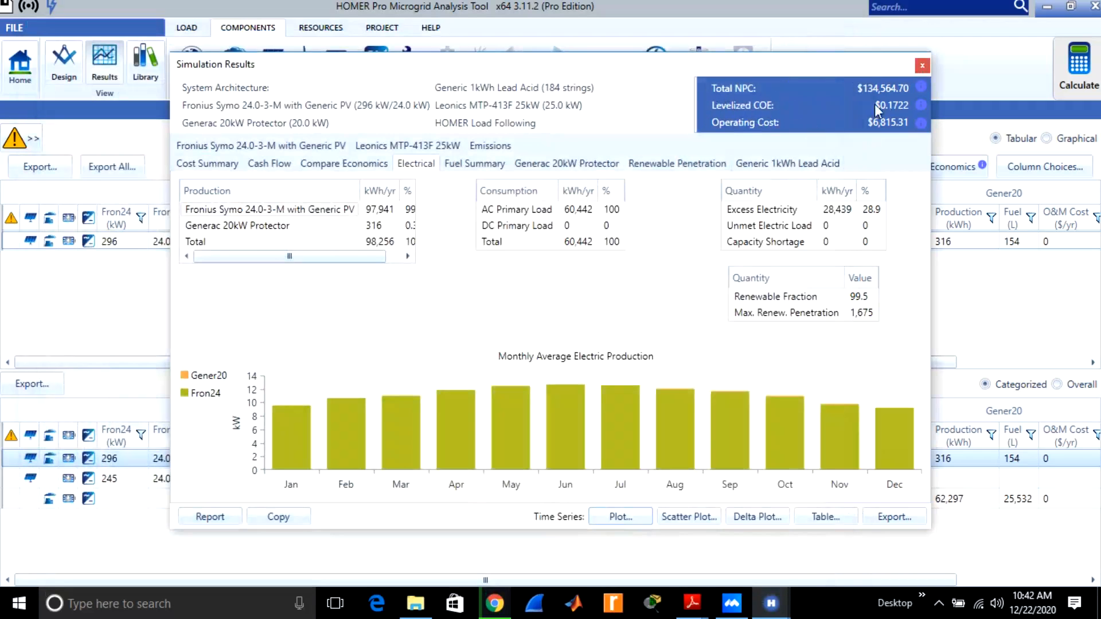
Open the cost summary of the generator, battery and converter system without PV, and check its CSV export option without saving.
{"action": "left_click", "coordinate": [922, 65]}
{"action": "double_click", "coordinate": [120, 498]}
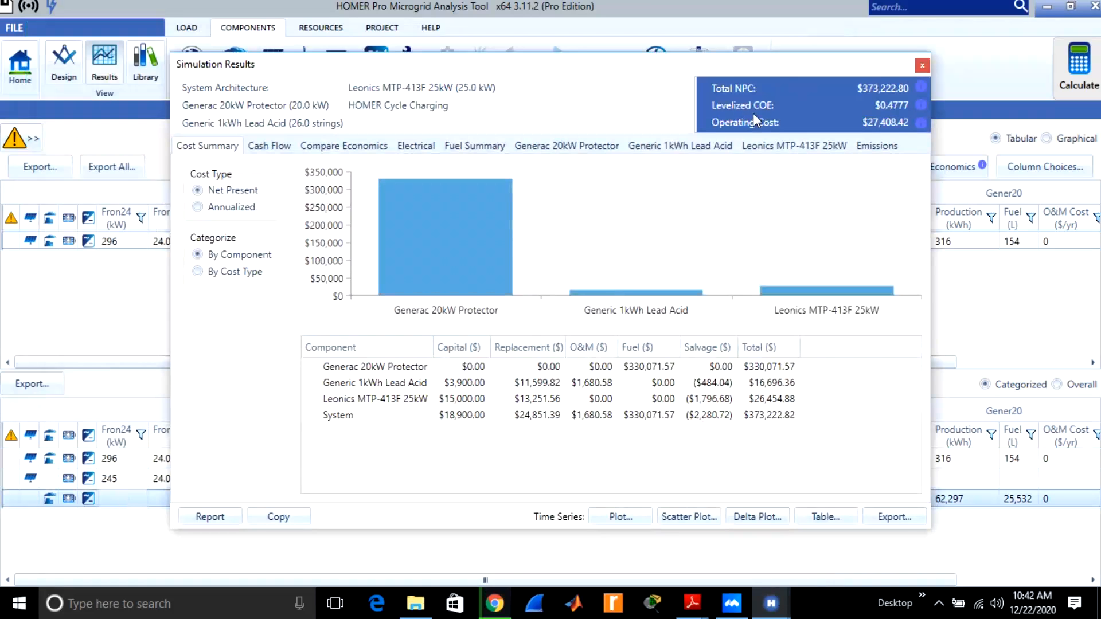
{"action": "left_click", "coordinate": [792, 416]}
{"action": "left_click", "coordinate": [903, 516]}
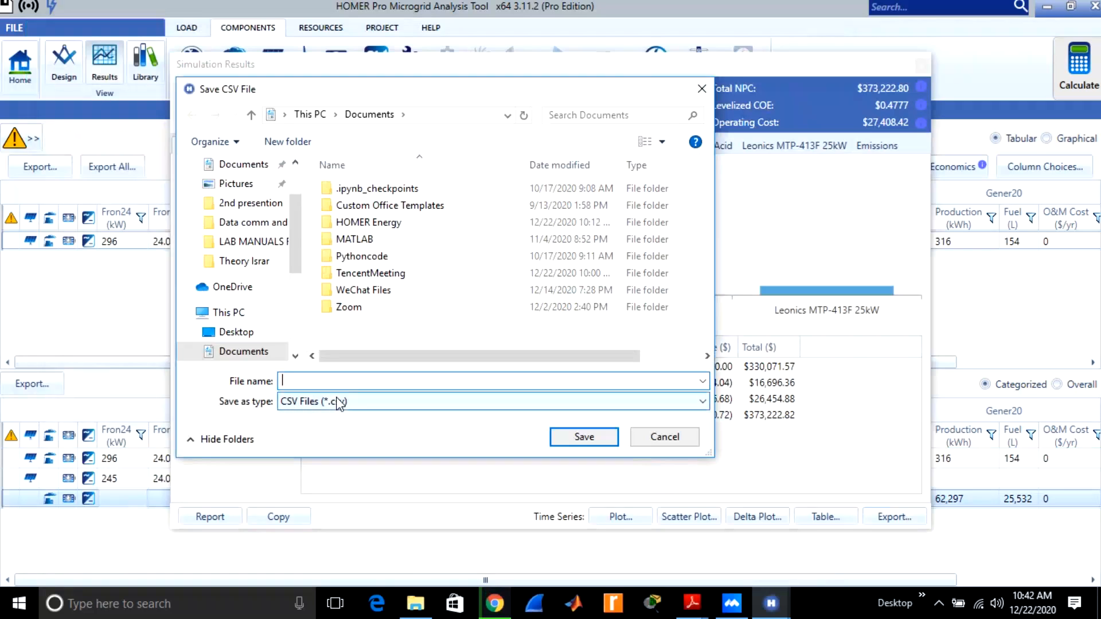
{"action": "left_click", "coordinate": [691, 443]}
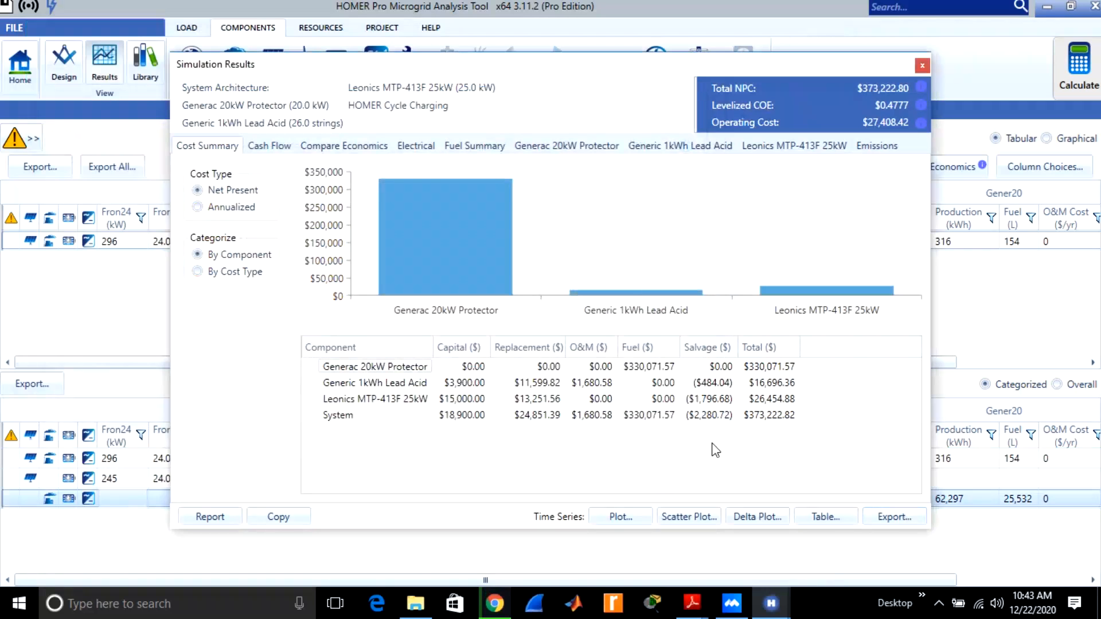
Copy all component and system rows of the net present cost table, from Generac 20kW Protector to System.
{"action": "left_click", "coordinate": [732, 416]}
{"action": "left_click_drag", "start_coordinate": [322, 365], "coordinate": [789, 418]}
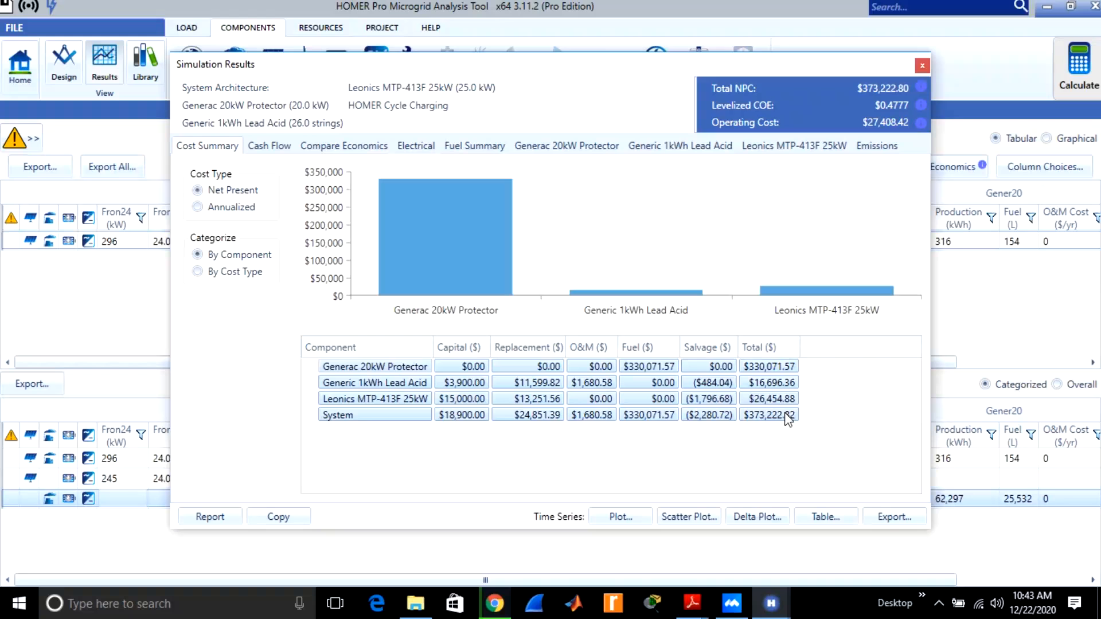
{"action": "right_click", "coordinate": [724, 406]}
{"action": "left_click", "coordinate": [678, 440]}
Launch Excel 2013, create a blank workbook and paste the copied cost table starting at cell A1.
{"action": "left_click", "coordinate": [269, 611]}
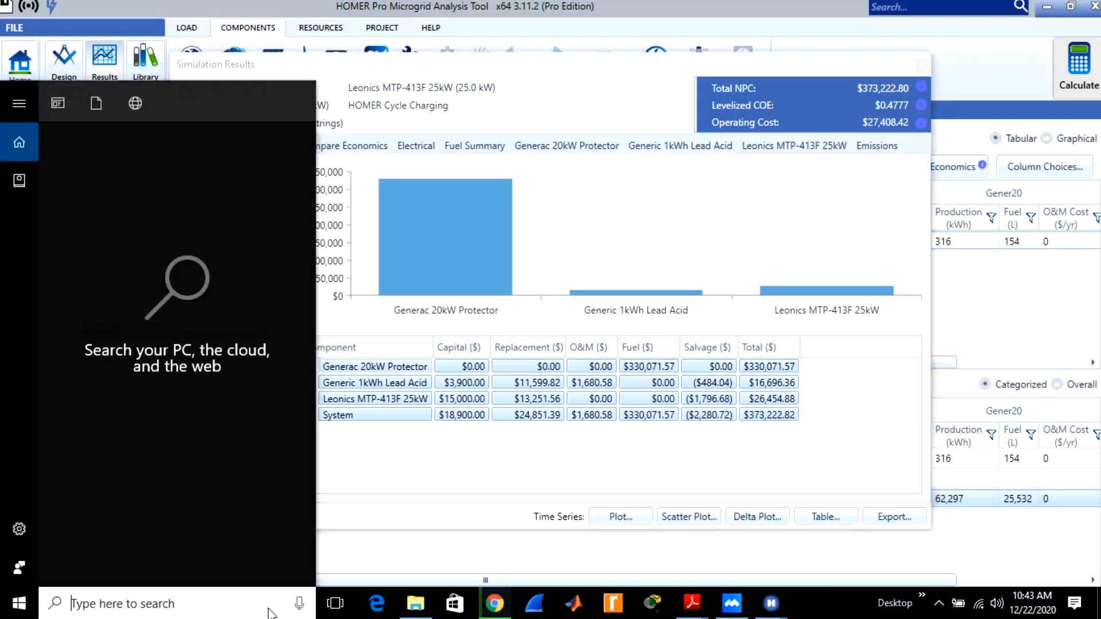
{"action": "type", "text": "ex"}
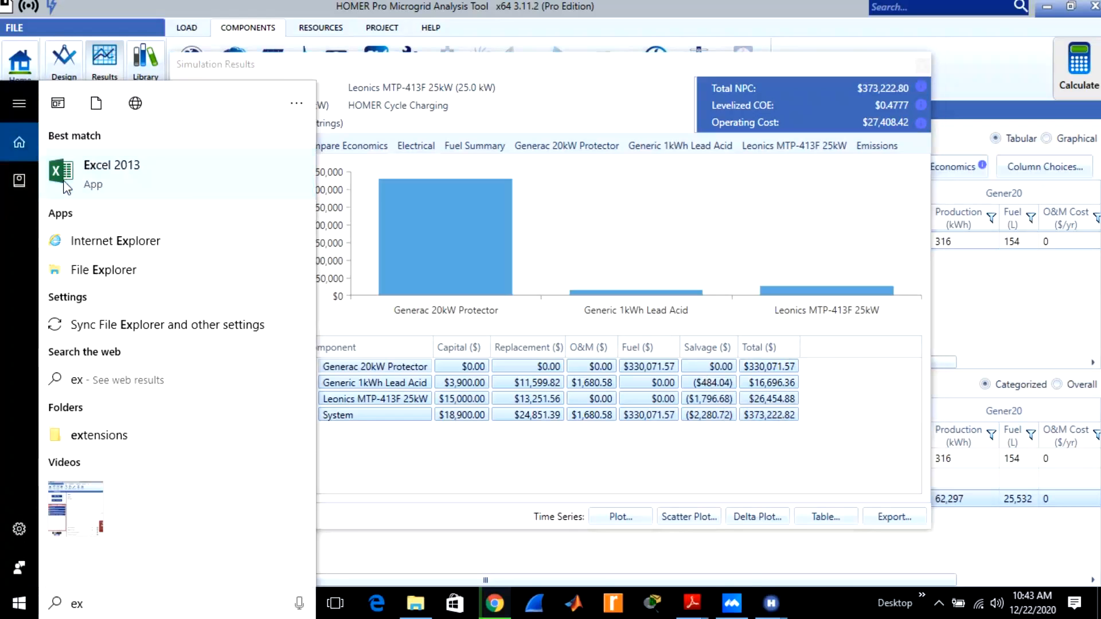
{"action": "left_click", "coordinate": [68, 187]}
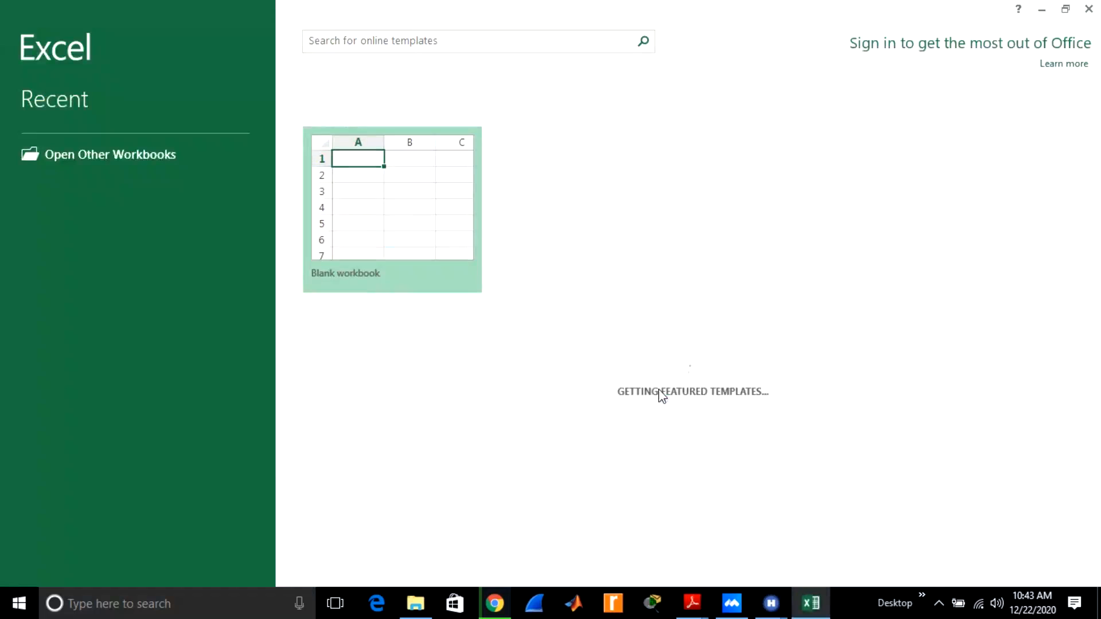
{"action": "left_click", "coordinate": [418, 195]}
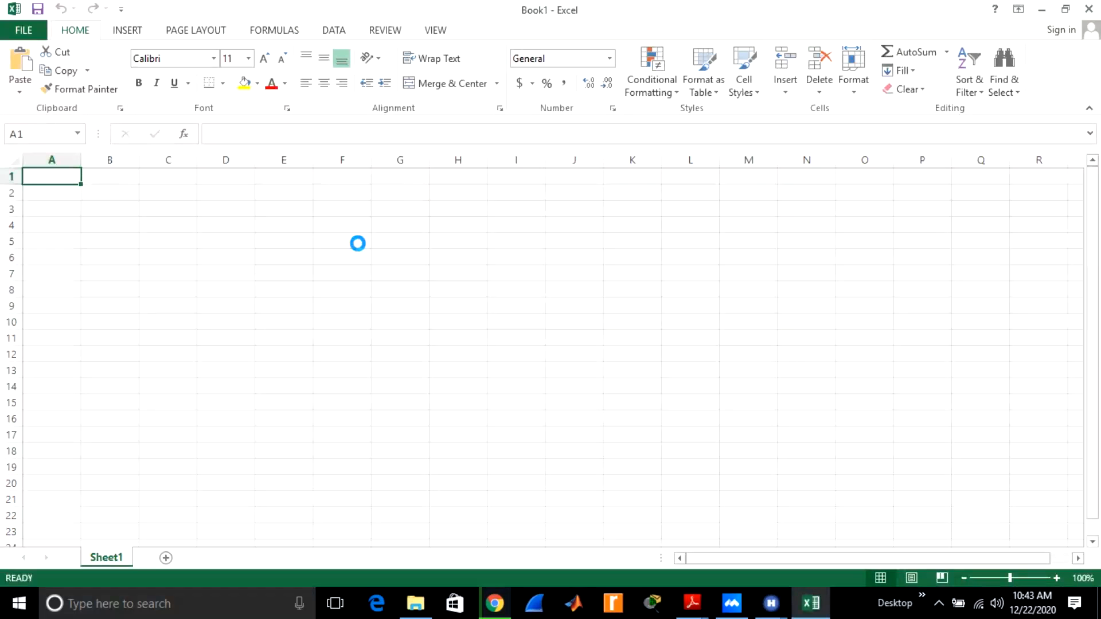
{"action": "key", "text": "ctrl+v"}
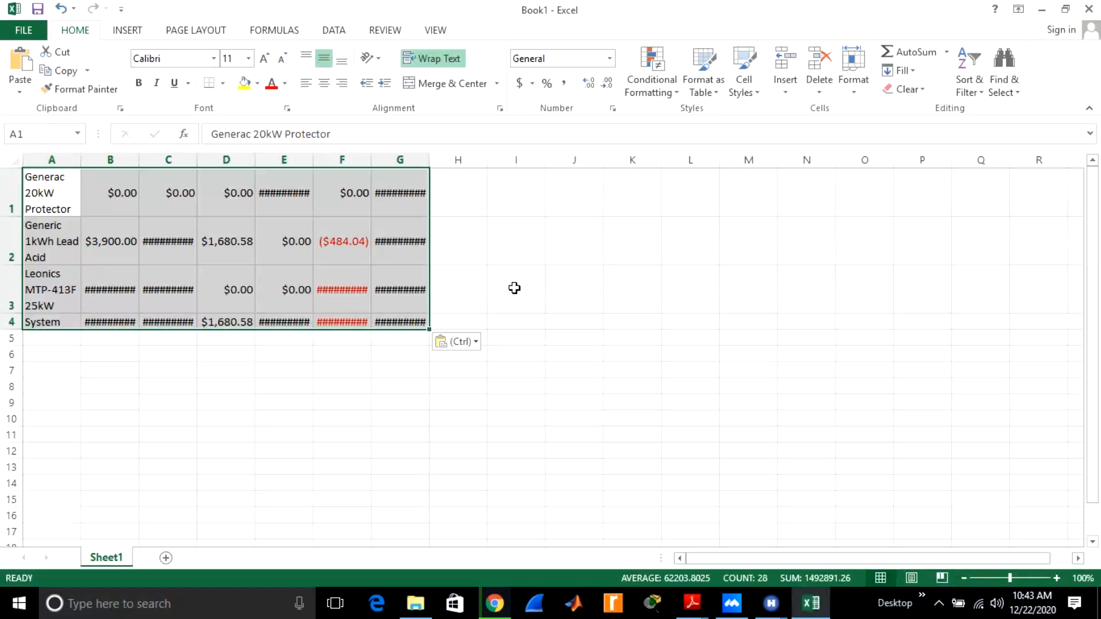
Try the destination formatting on the pasted cost table, undo it and paste the table again with its source formatting at A1.
{"action": "left_click", "coordinate": [506, 261]}
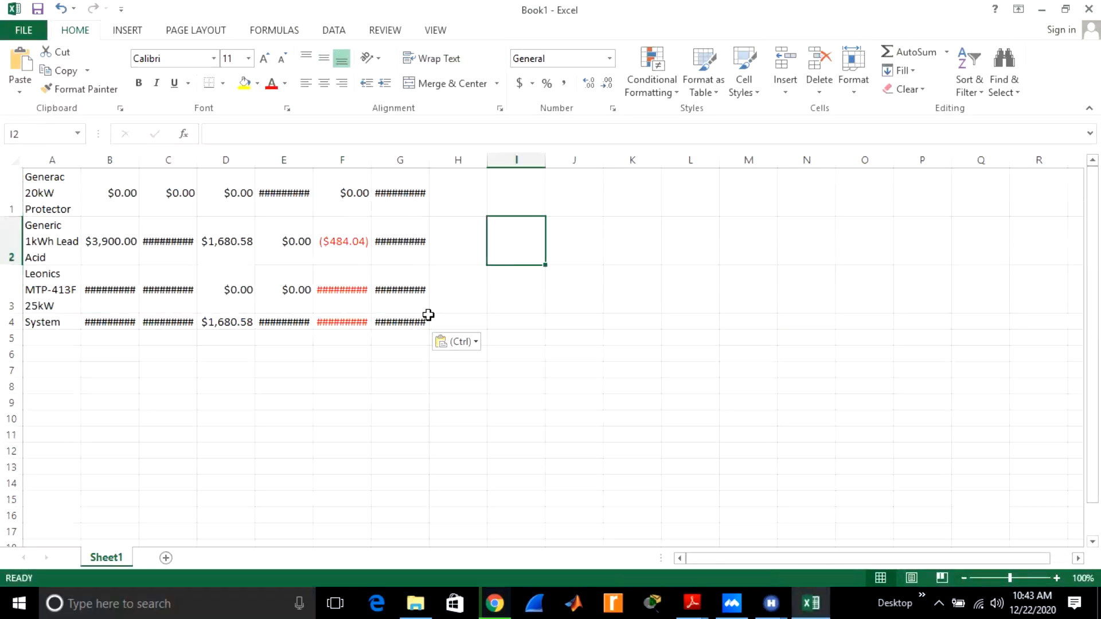
{"action": "left_click", "coordinate": [476, 342]}
{"action": "left_click", "coordinate": [470, 384]}
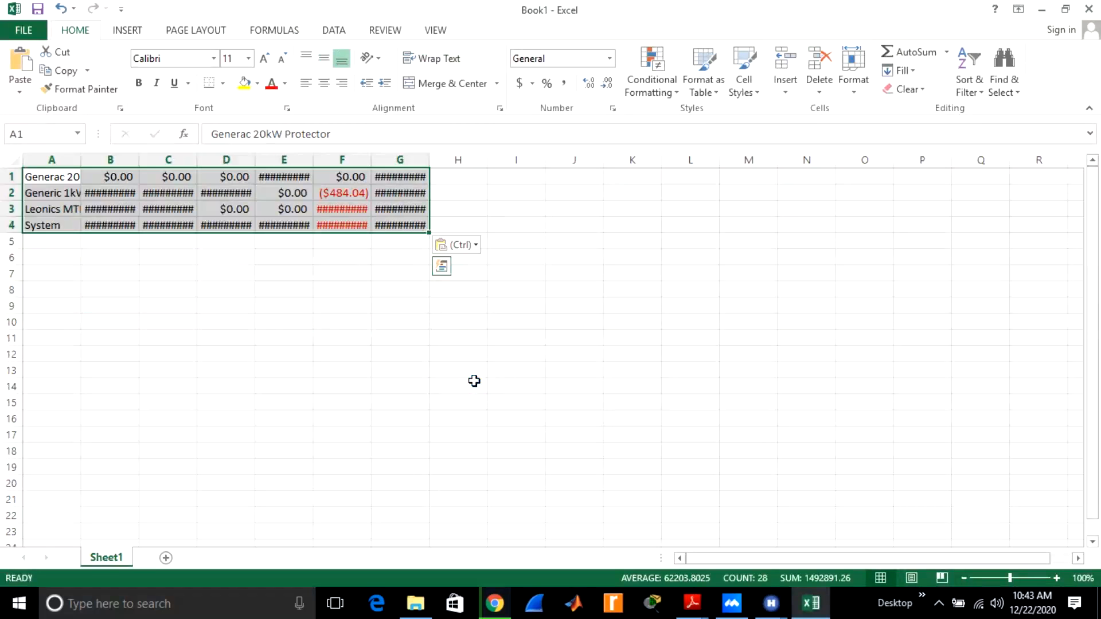
{"action": "key", "text": "ctrl+z"}
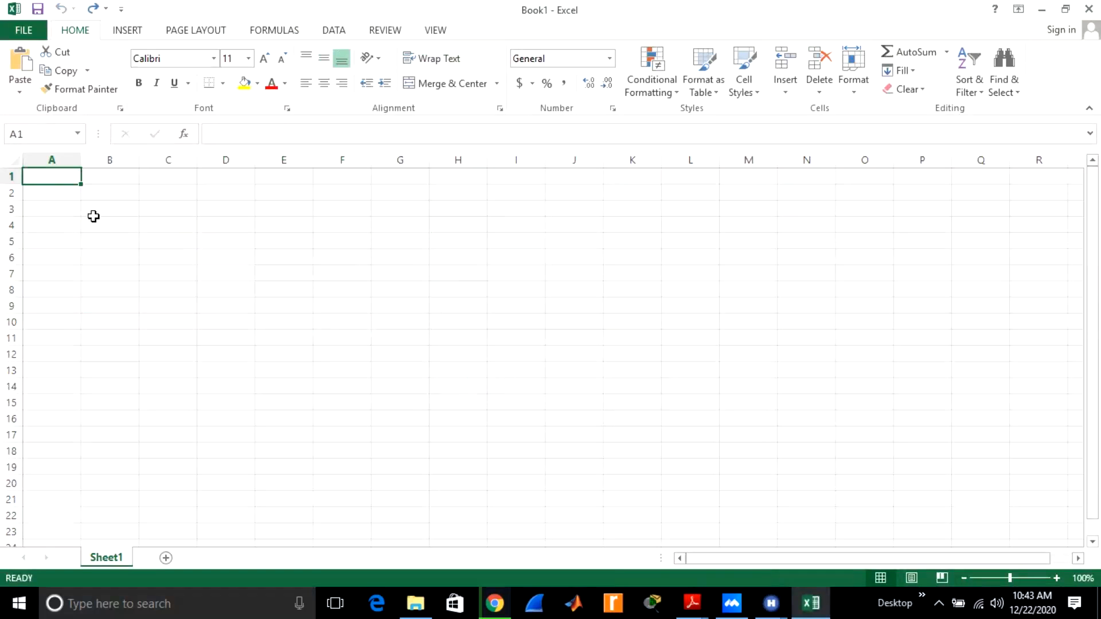
{"action": "key", "text": "ctrl+v"}
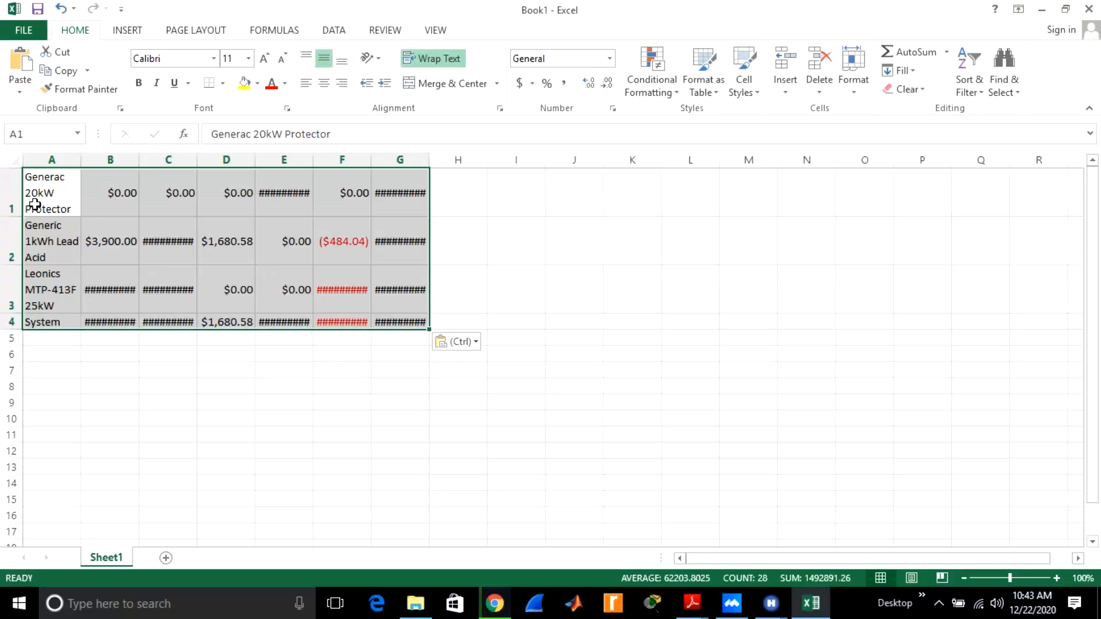
Format the cost values in B1:H4 as Number with 2 decimal places and no thousands separator.
{"action": "right_click", "coordinate": [91, 218]}
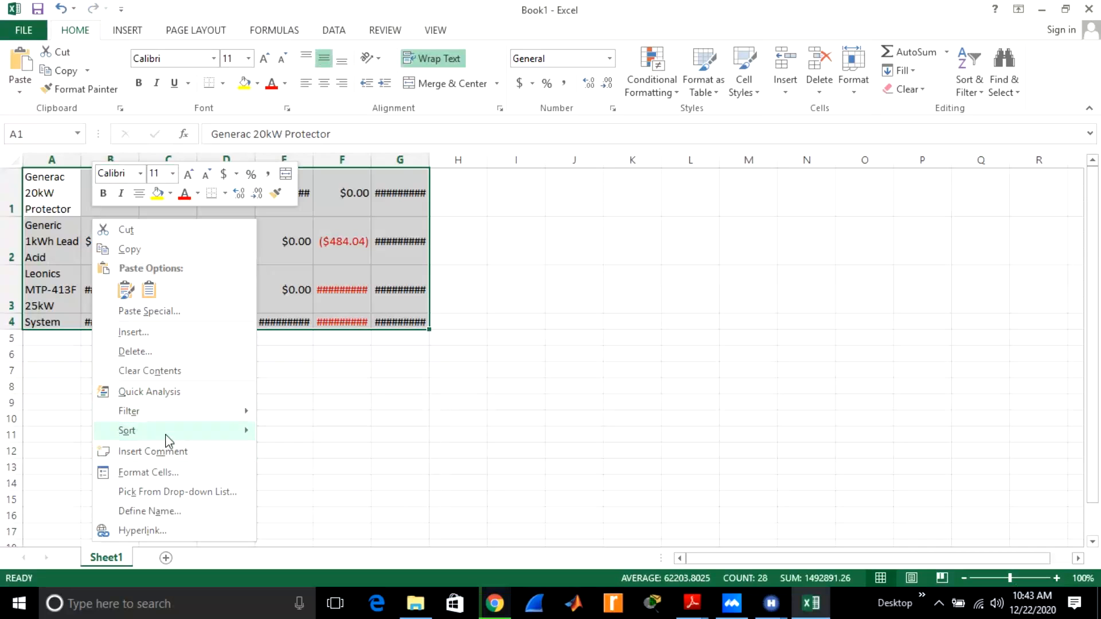
{"action": "left_click", "coordinate": [336, 392]}
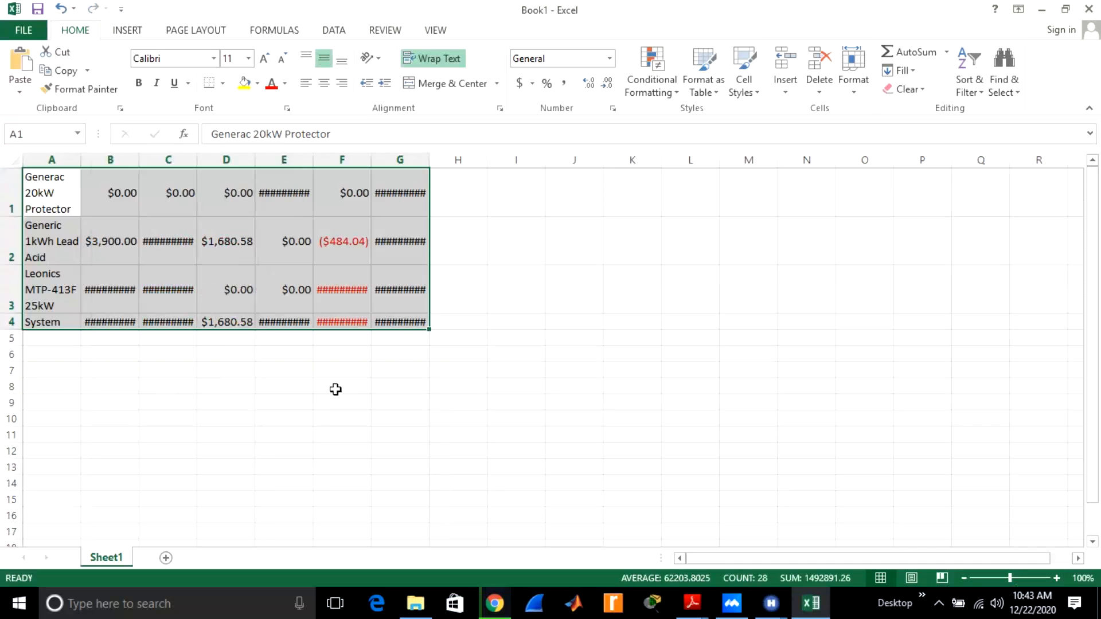
{"action": "left_click", "coordinate": [511, 290]}
{"action": "left_click_drag", "start_coordinate": [434, 321], "coordinate": [110, 191]}
{"action": "right_click", "coordinate": [171, 240]}
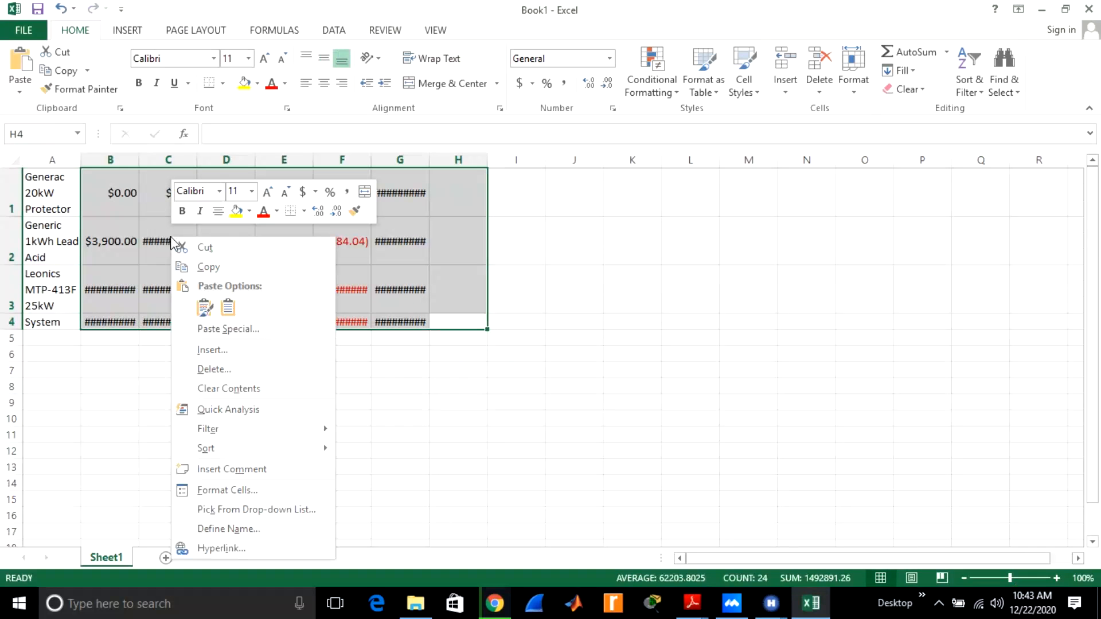
{"action": "left_click", "coordinate": [241, 490]}
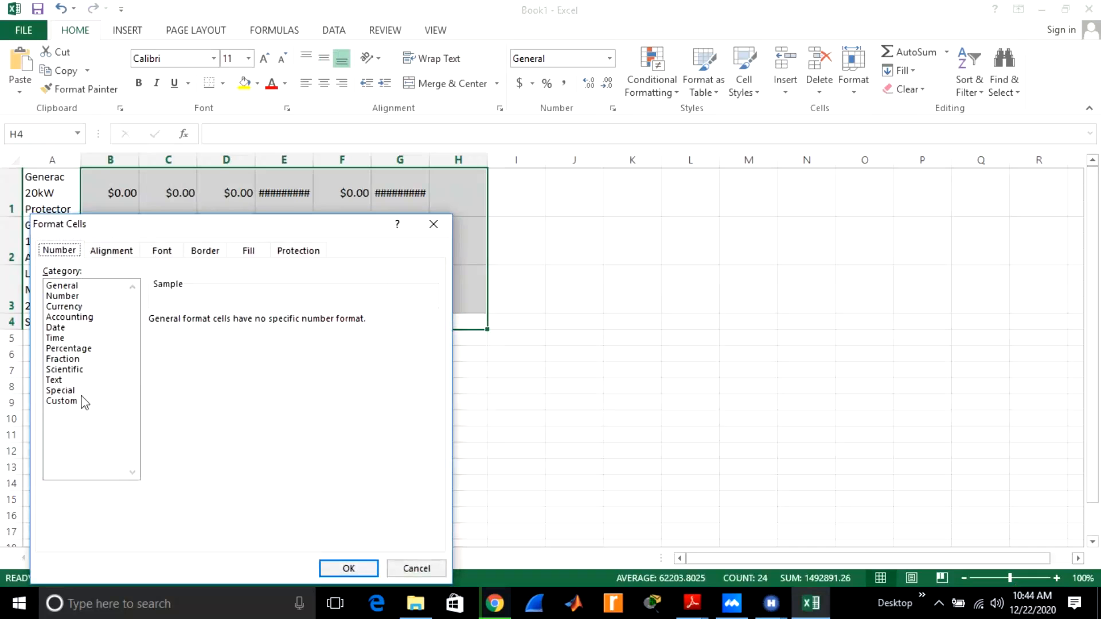
{"action": "left_click", "coordinate": [62, 296]}
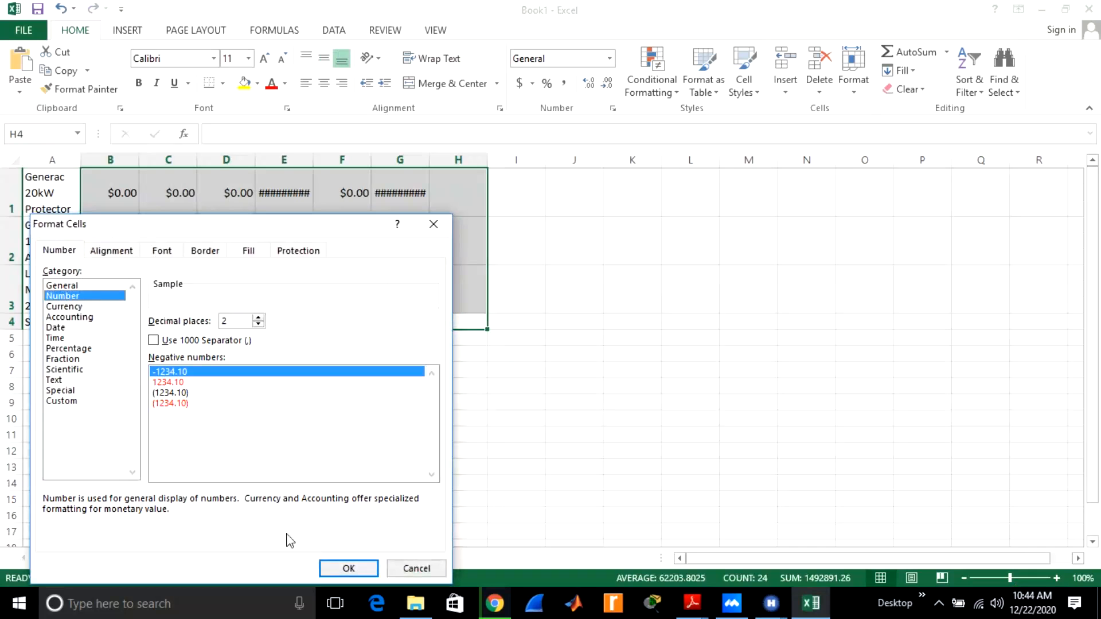
{"action": "left_click", "coordinate": [347, 568]}
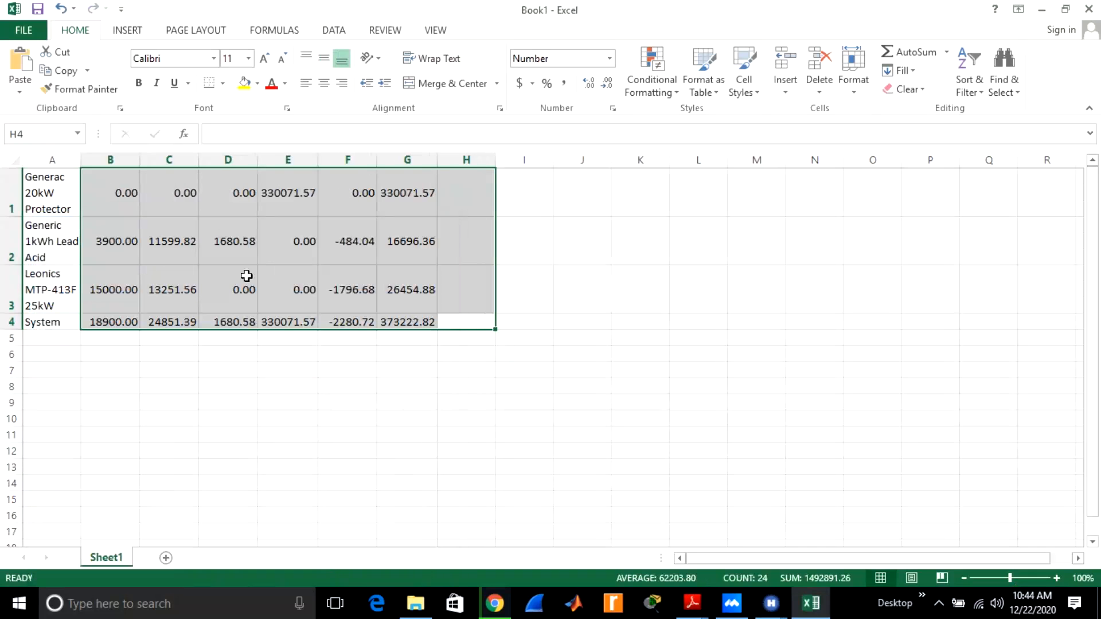
{"action": "left_click", "coordinate": [385, 383]}
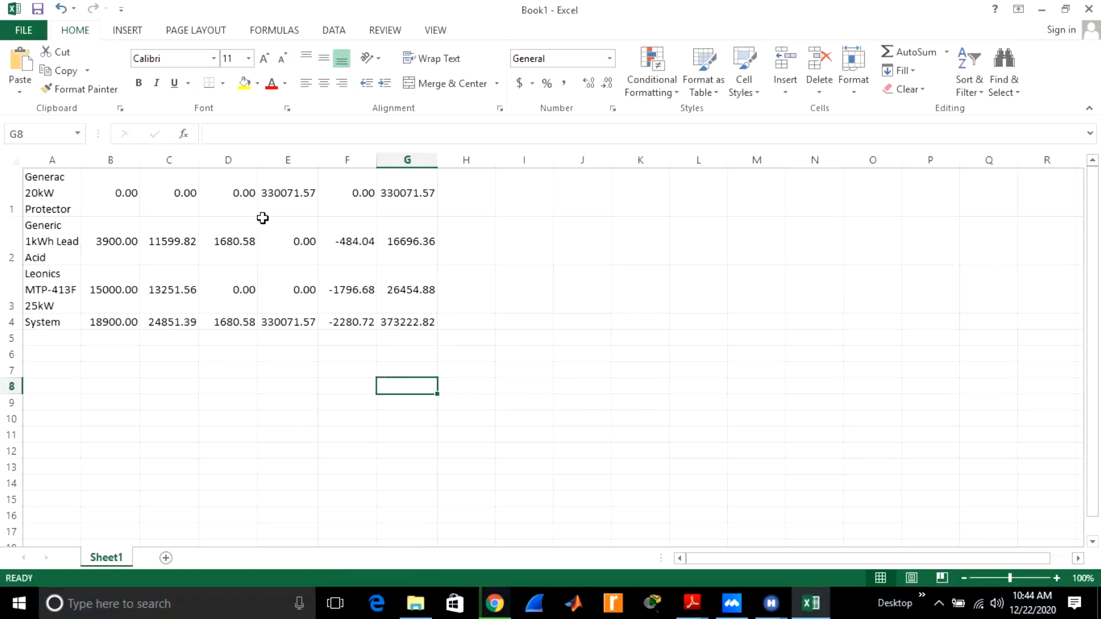
{"action": "left_click", "coordinate": [554, 262]}
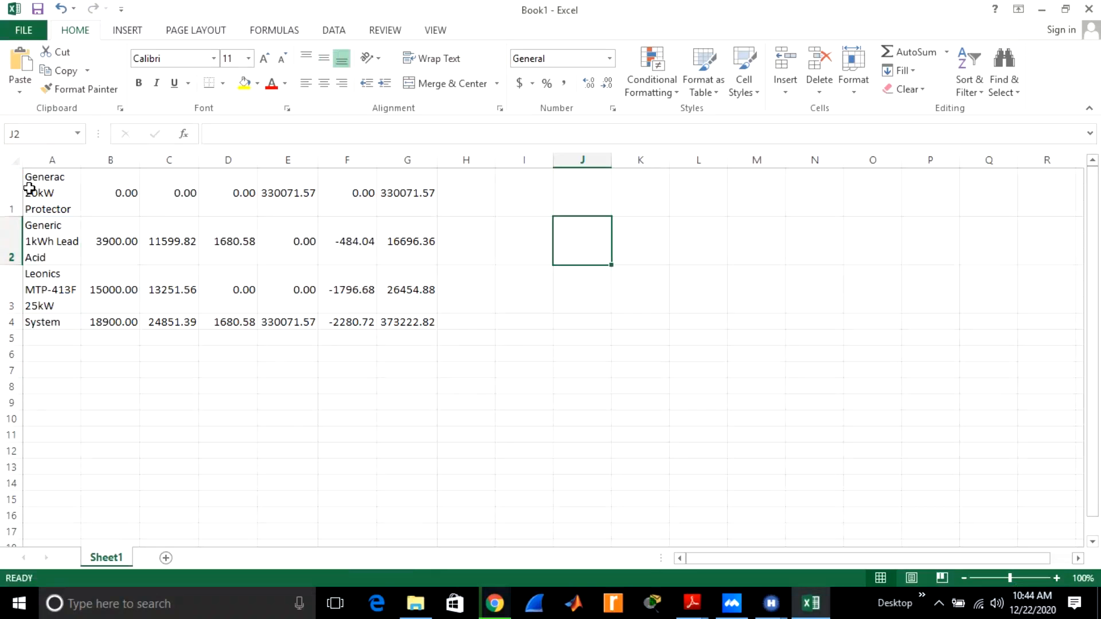
Insert a blank row above the Generac 20kW Protector row for column headers.
{"action": "left_click", "coordinate": [10, 176]}
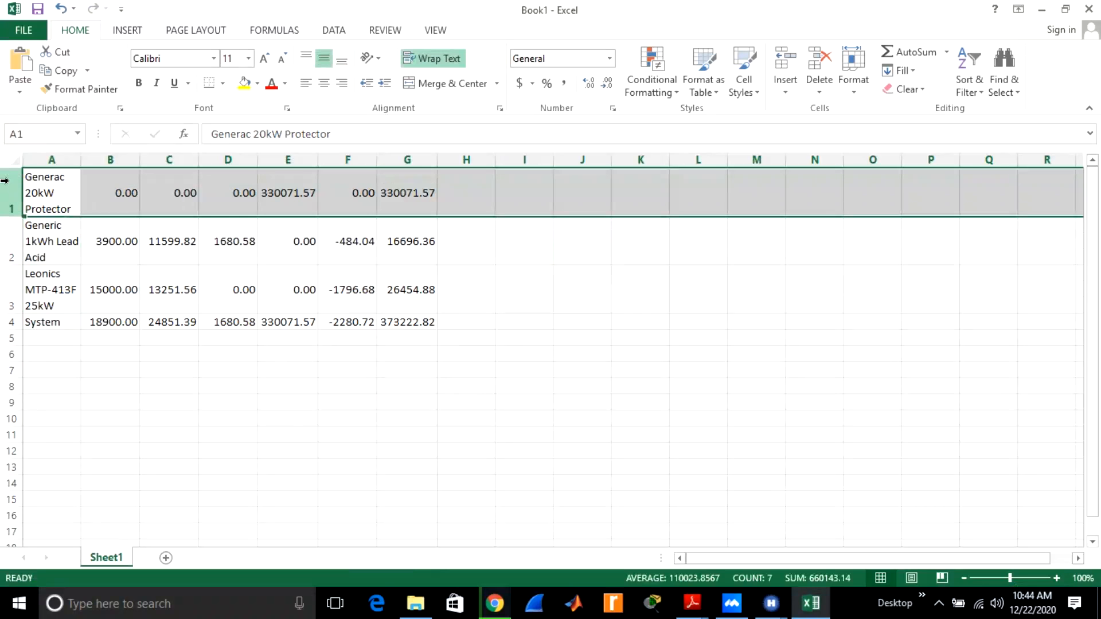
{"action": "right_click", "coordinate": [7, 180]}
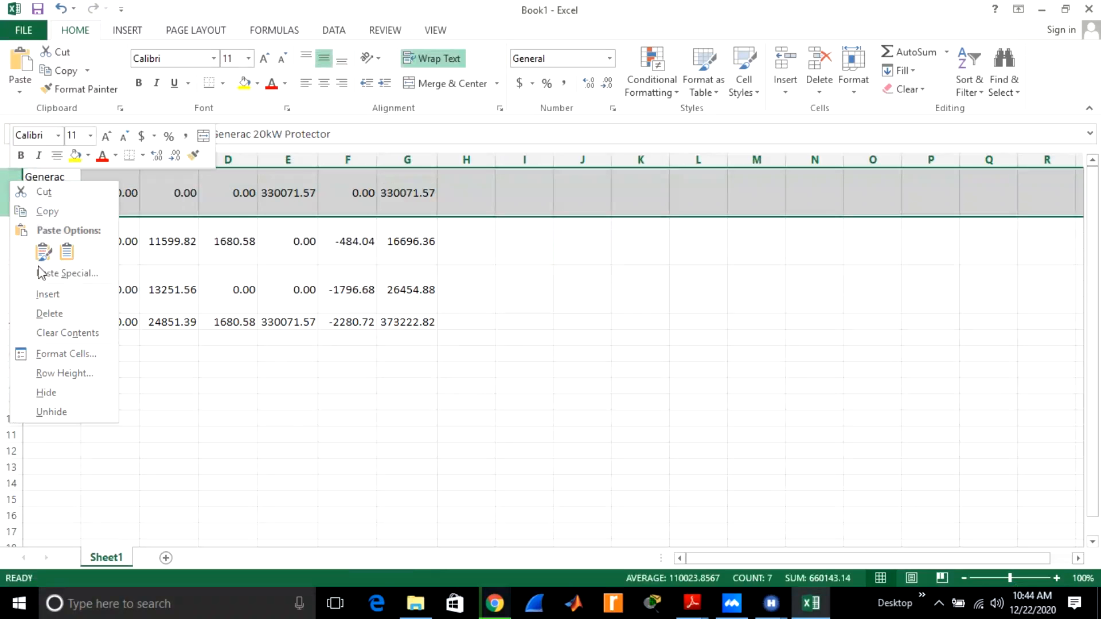
{"action": "left_click", "coordinate": [48, 295]}
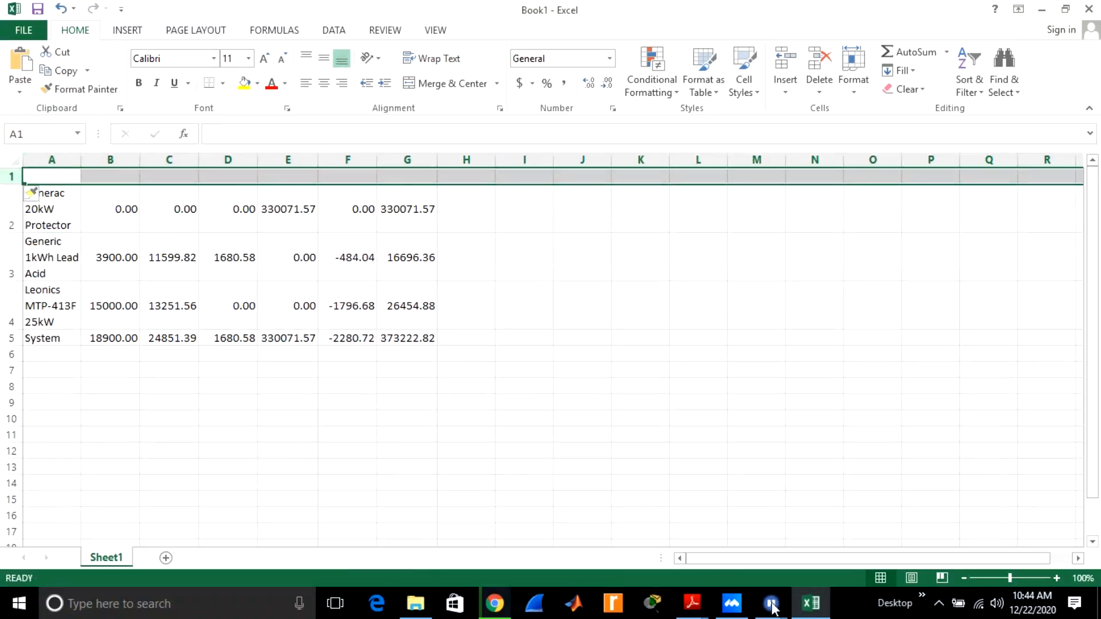
Enter the column headers Cap, Repl and O/M in cells B1, C1 and D1.
{"action": "mouse_move", "coordinate": [768, 611]}
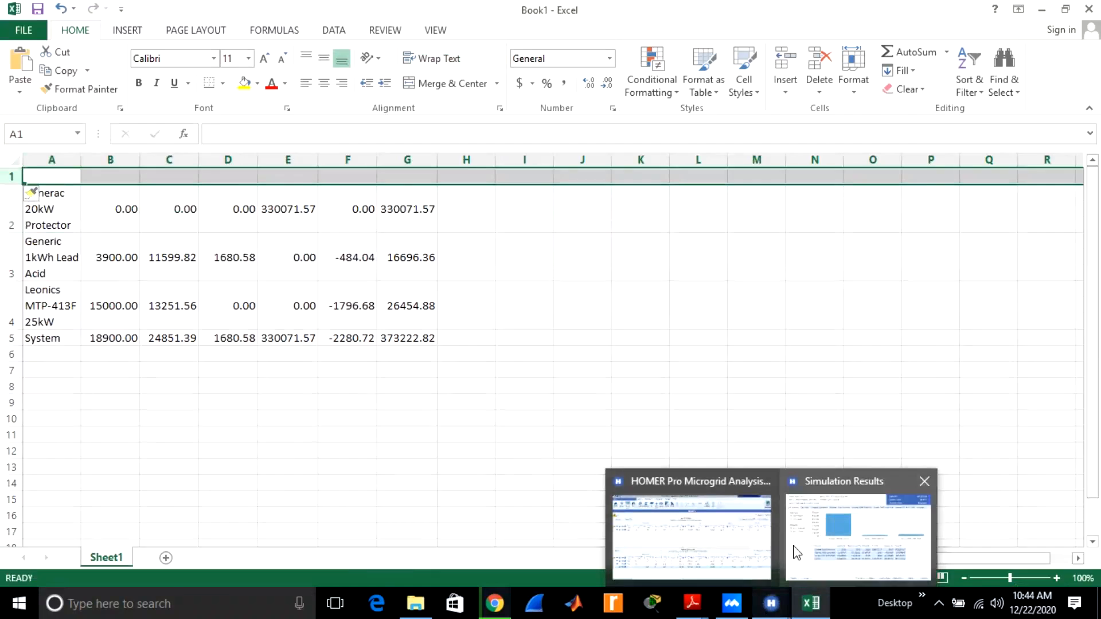
{"action": "mouse_move", "coordinate": [797, 553]}
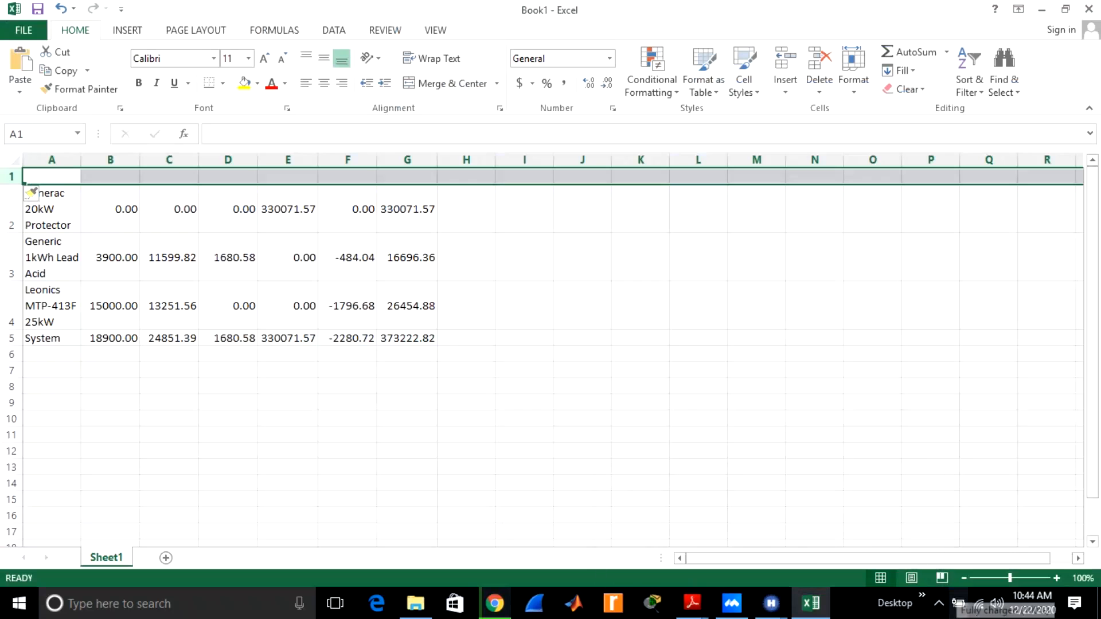
{"action": "left_click", "coordinate": [116, 180]}
{"action": "type", "text": "Ca"}
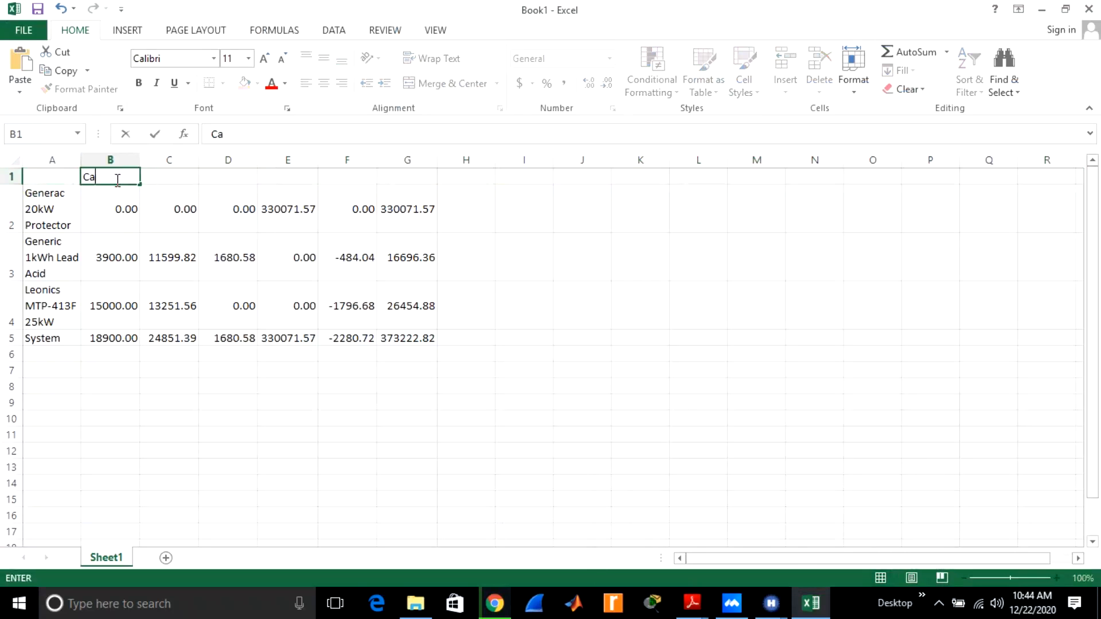
{"action": "type", "text": "p"}
{"action": "left_click", "coordinate": [162, 177]}
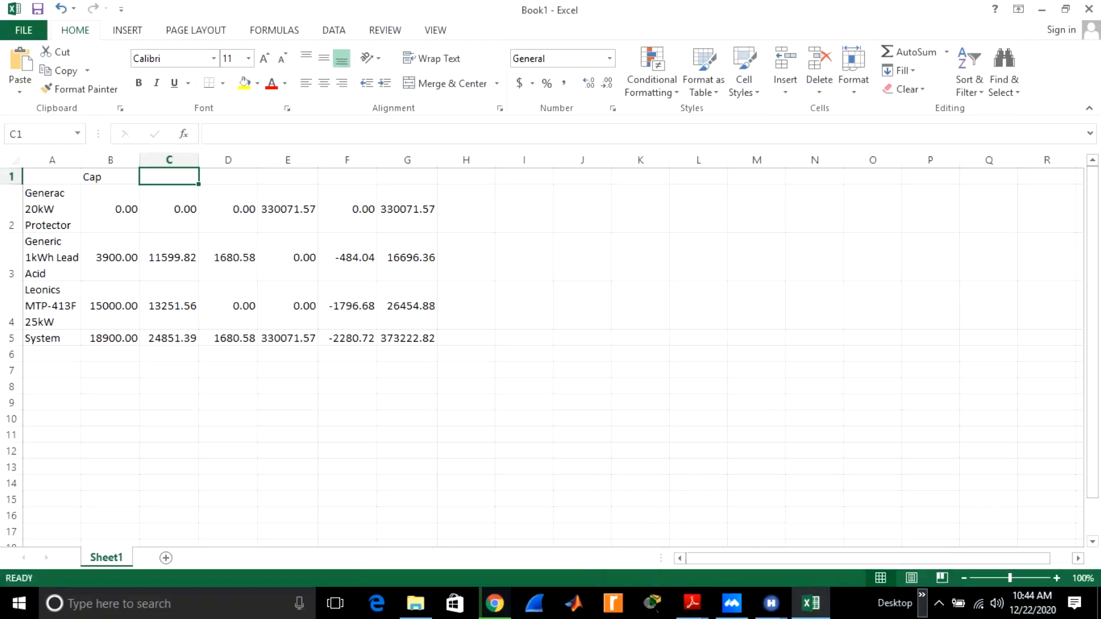
{"action": "type", "text": "Repl"}
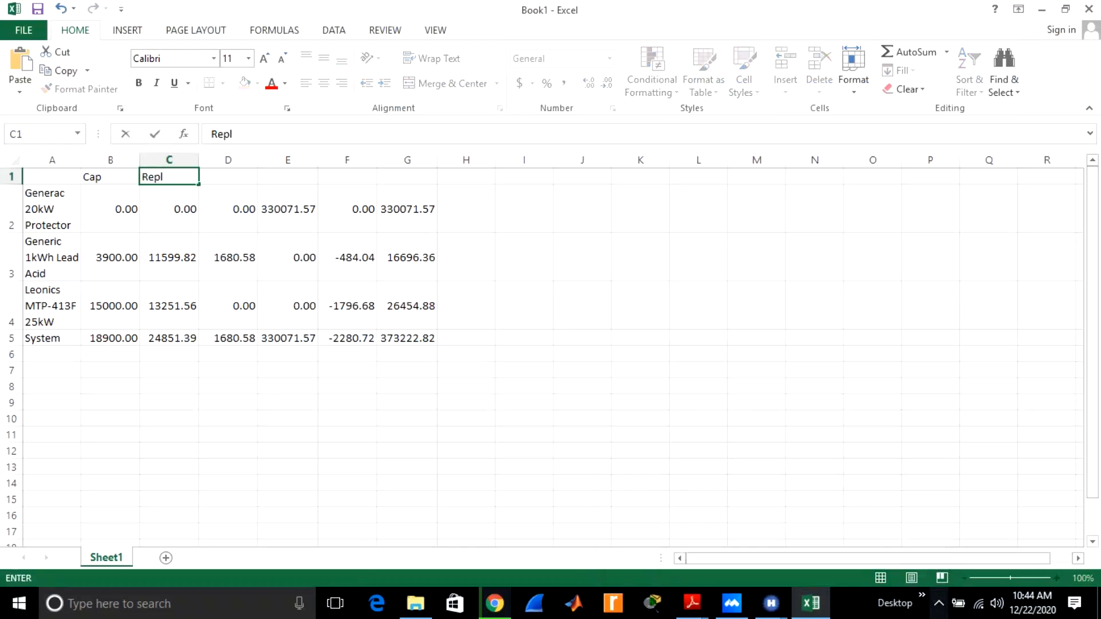
{"action": "left_click", "coordinate": [238, 175]}
{"action": "type", "text": "O"}
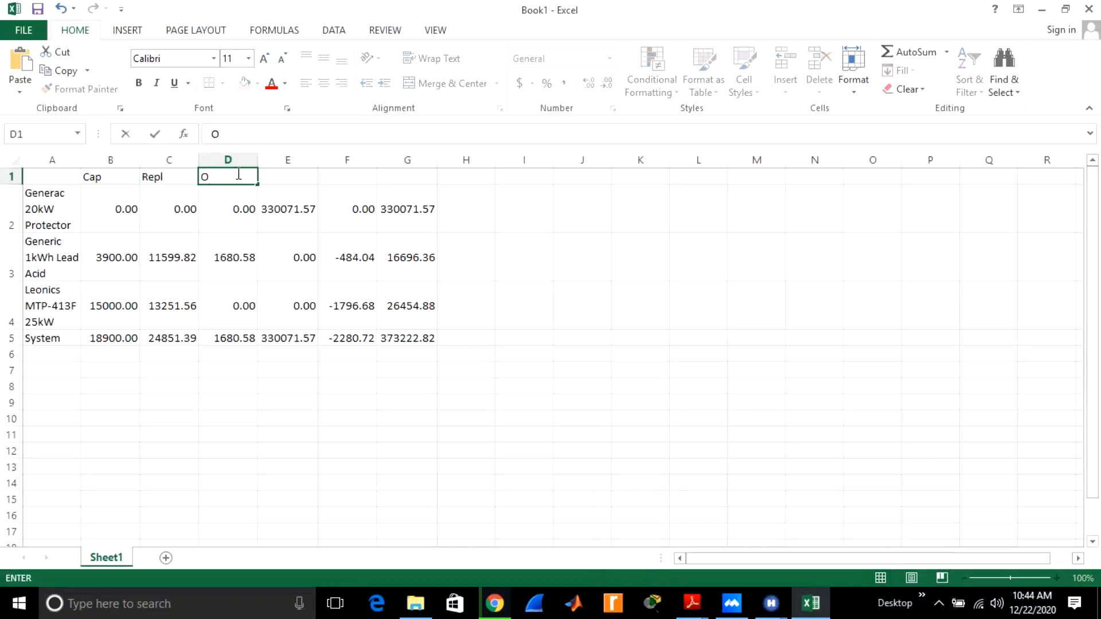
{"action": "type", "text": "/M"}
Enter the column headers F, S and T in cells E1, F1 and G1.
{"action": "left_click", "coordinate": [297, 182]}
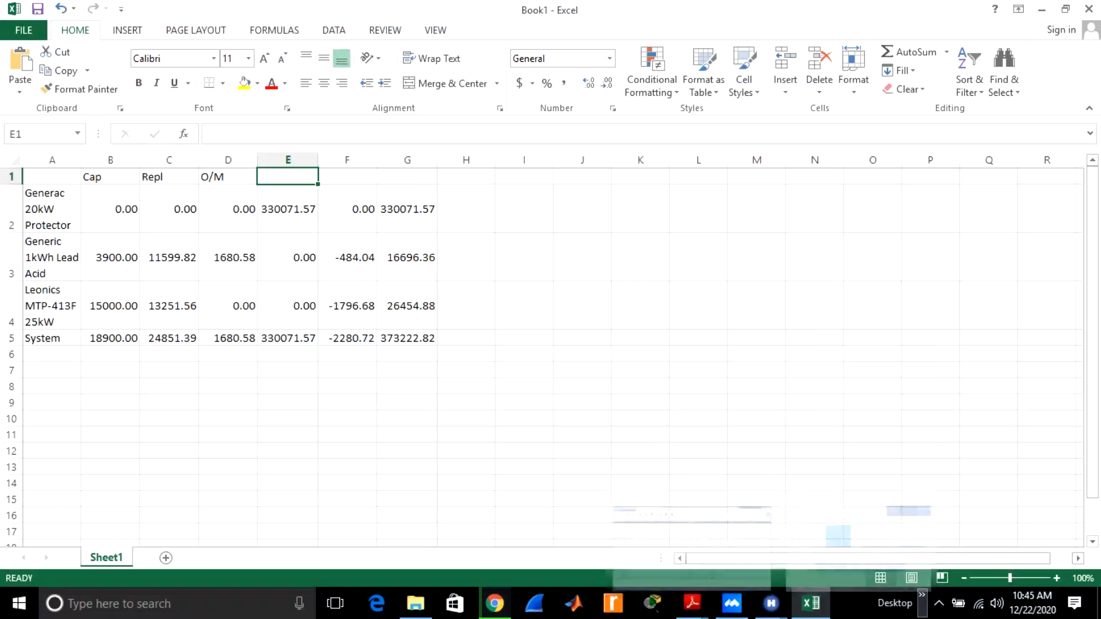
{"action": "type", "text": "F"}
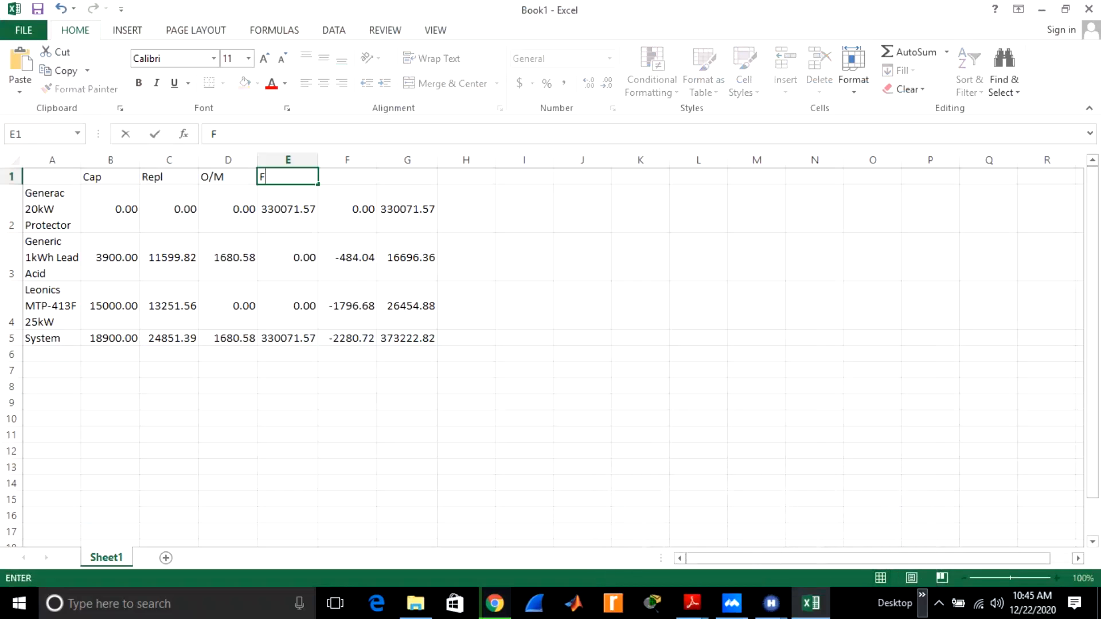
{"action": "left_click", "coordinate": [356, 184]}
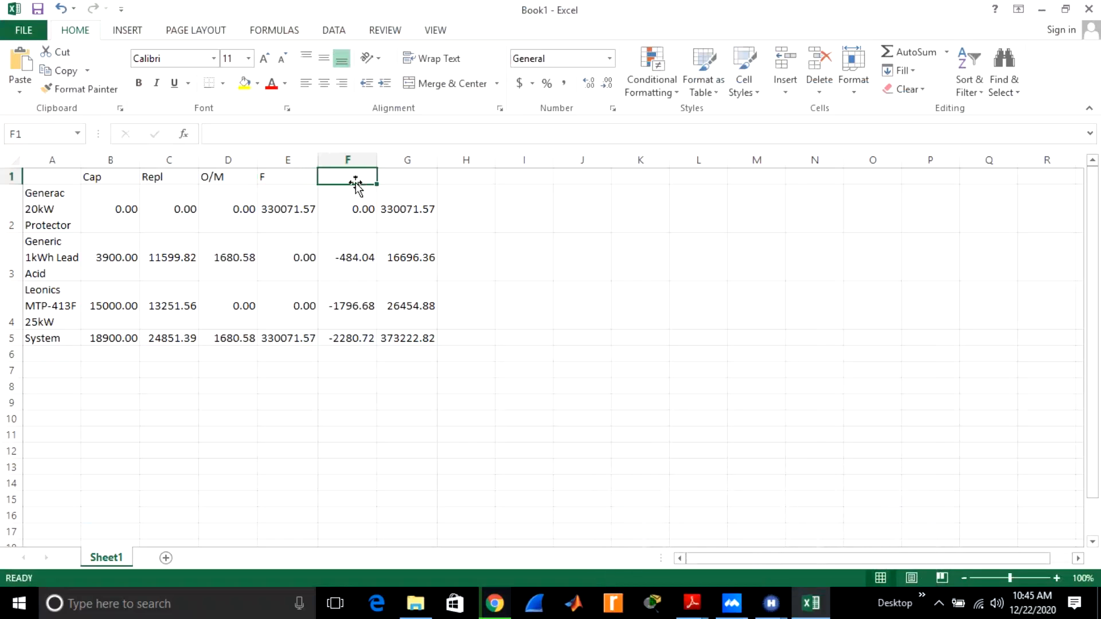
{"action": "type", "text": "S"}
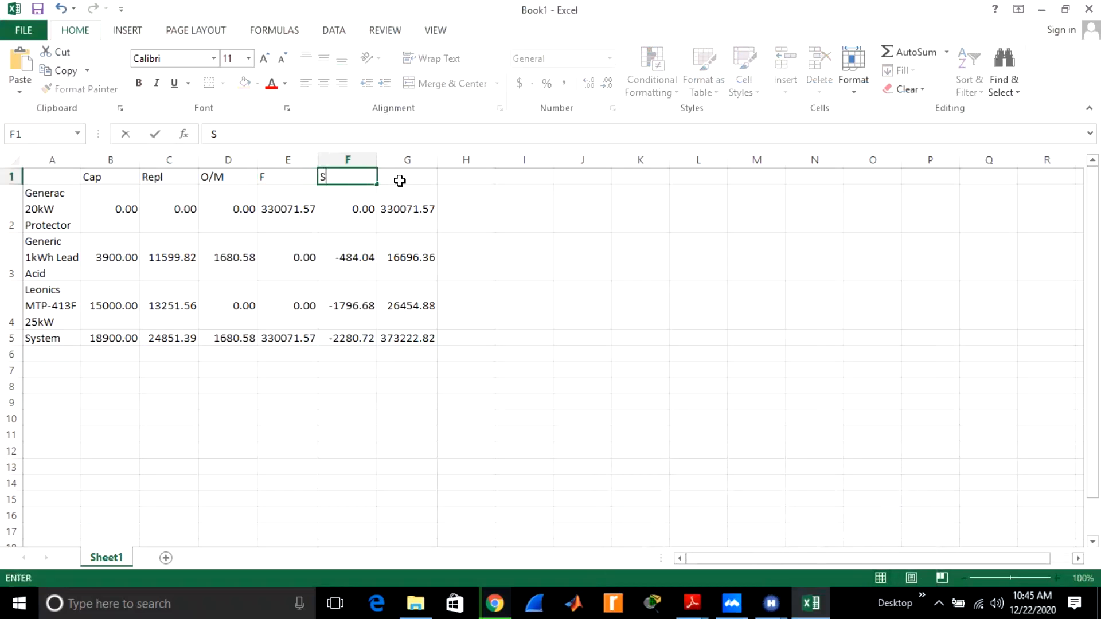
{"action": "left_click", "coordinate": [398, 179]}
{"action": "type", "text": "T"}
{"action": "left_click", "coordinate": [490, 246]}
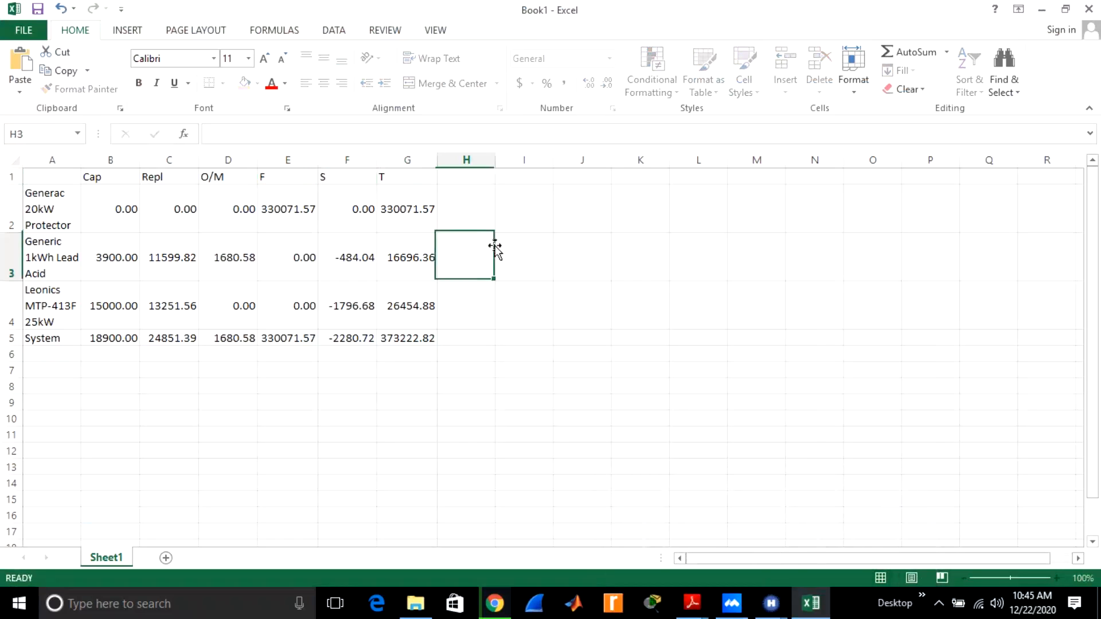
Try a 3-D stacked column chart of the values in B2:G5 without the headers, and undo its insertion.
{"action": "left_click_drag", "start_coordinate": [433, 338], "coordinate": [95, 208]}
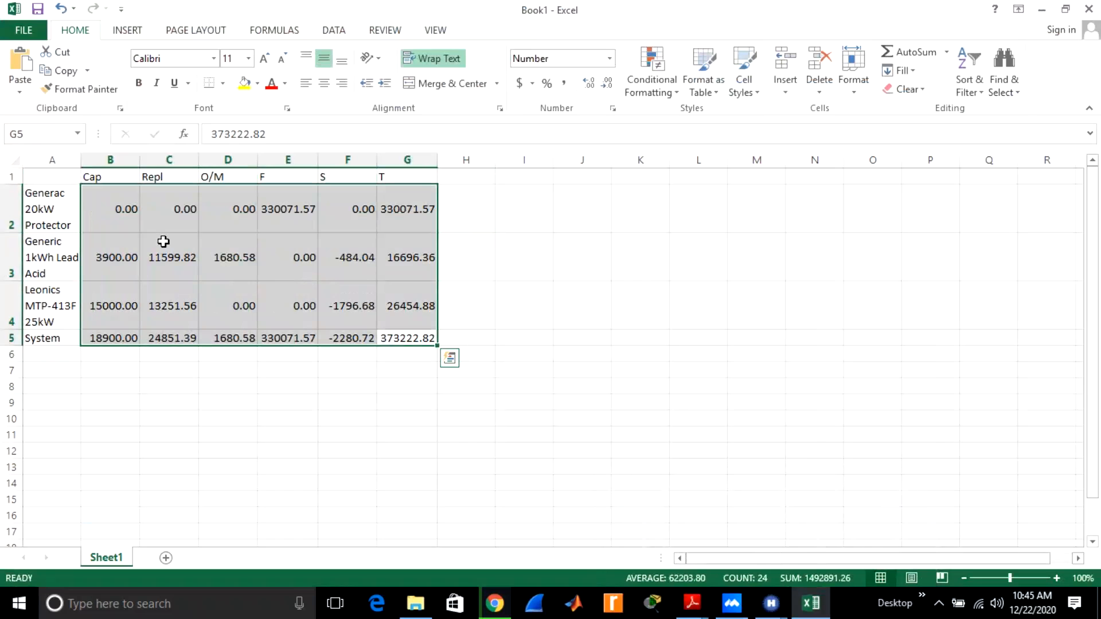
{"action": "left_click", "coordinate": [120, 32]}
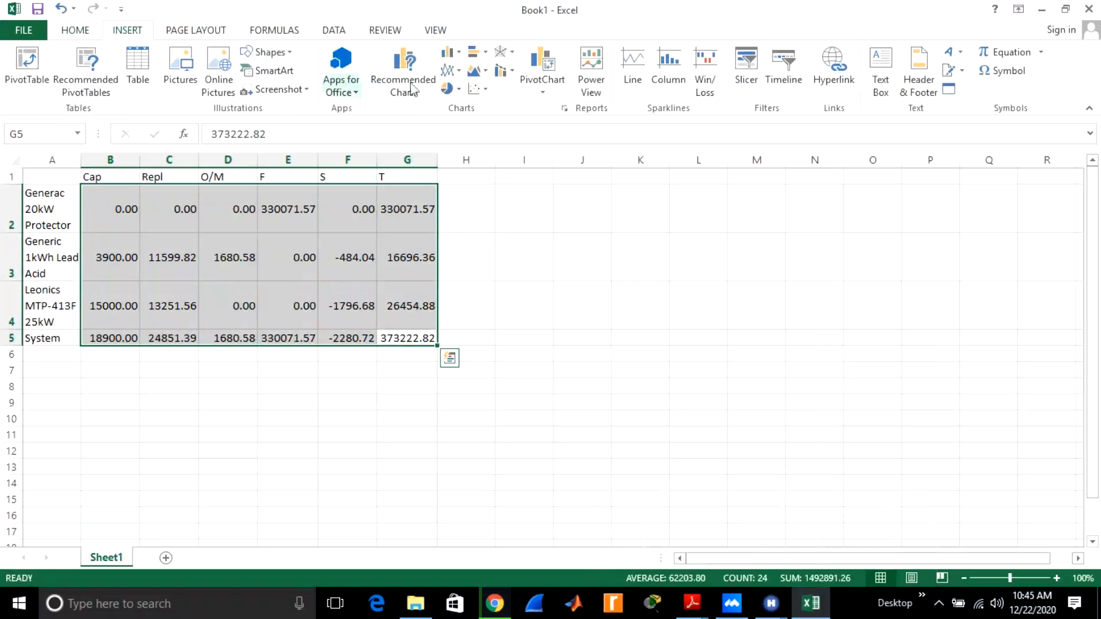
{"action": "left_click", "coordinate": [450, 59]}
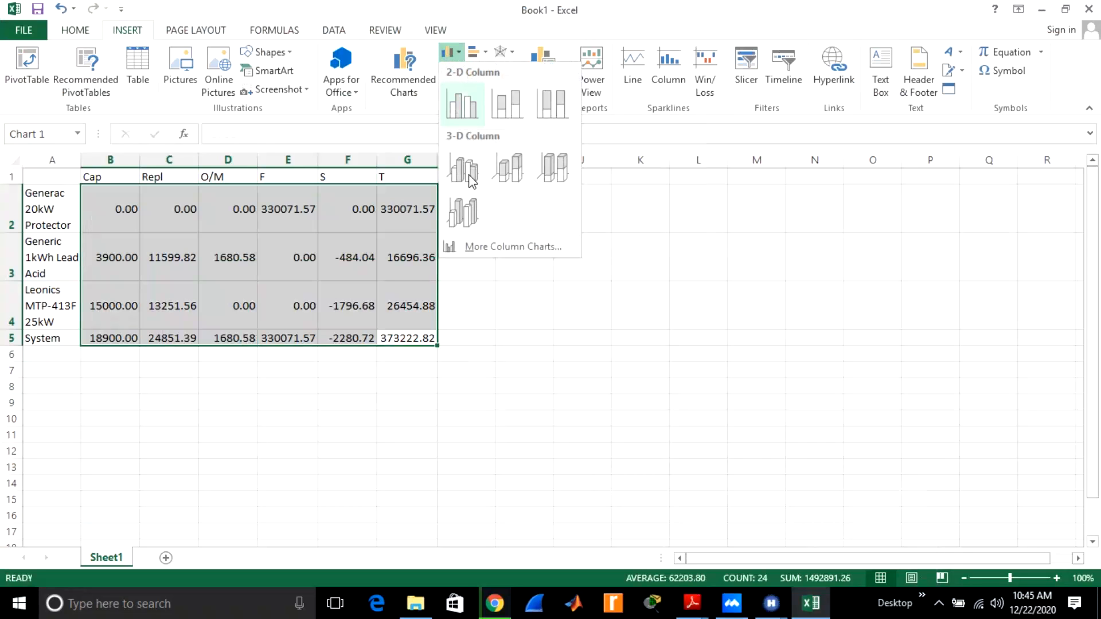
{"action": "left_click", "coordinate": [508, 171]}
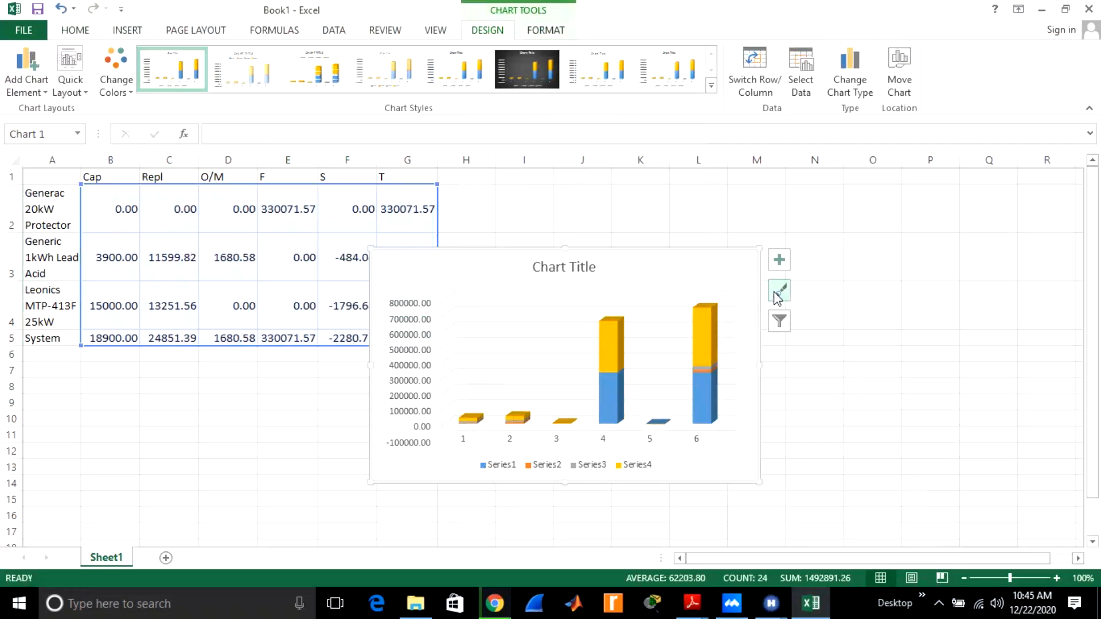
{"action": "left_click", "coordinate": [821, 430]}
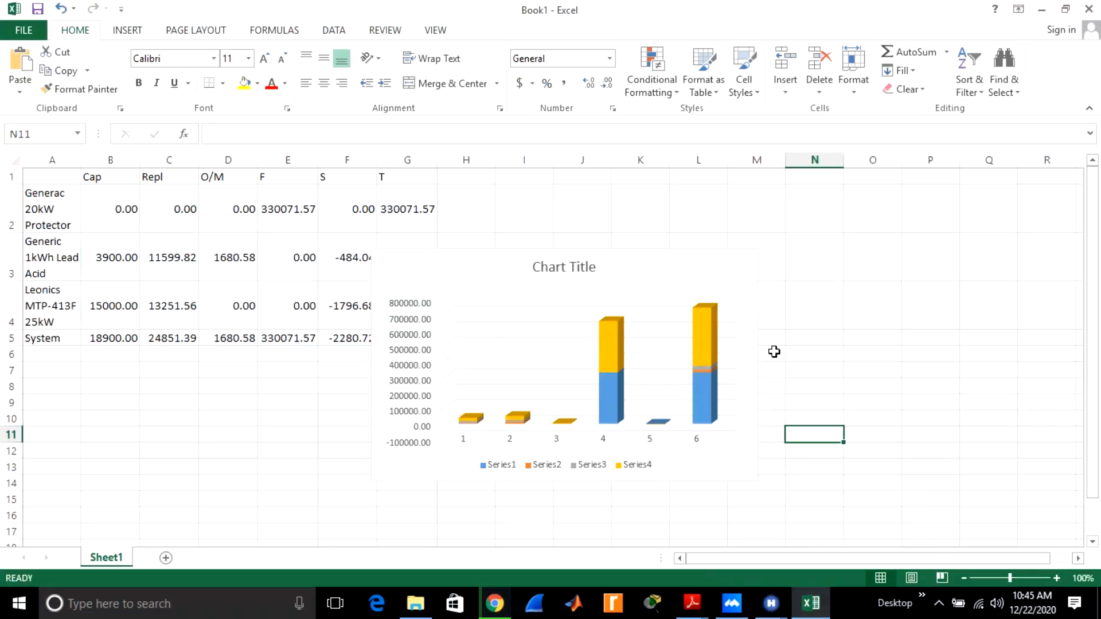
{"action": "key", "text": "ctrl+z"}
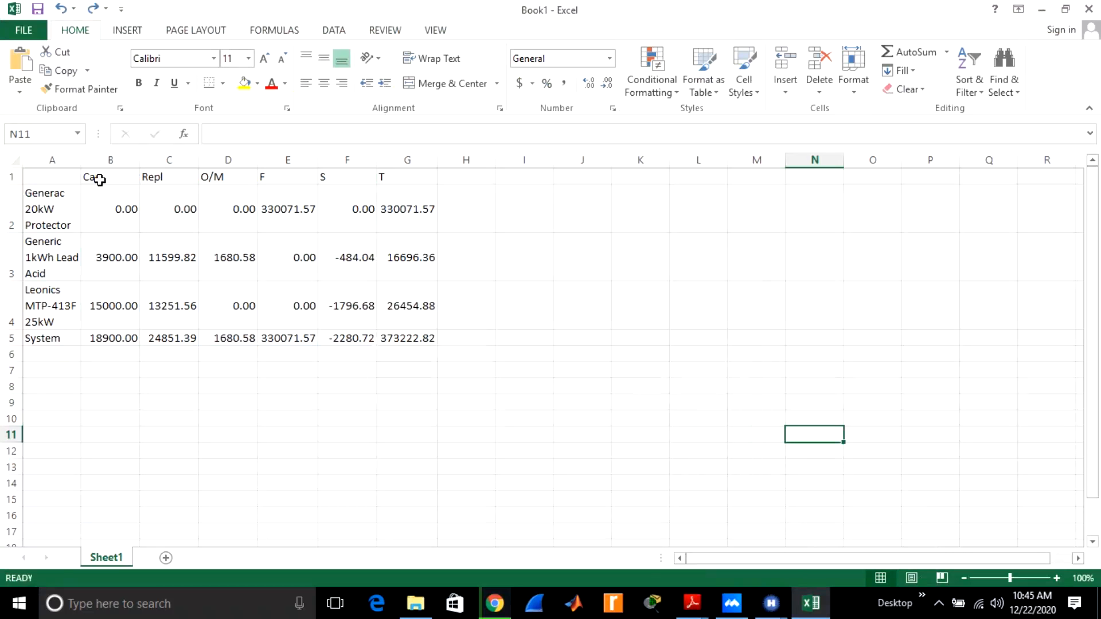
Insert a 3-D clustered column chart of the cost table including its headers, range B1:G5.
{"action": "left_click_drag", "start_coordinate": [86, 177], "coordinate": [432, 336]}
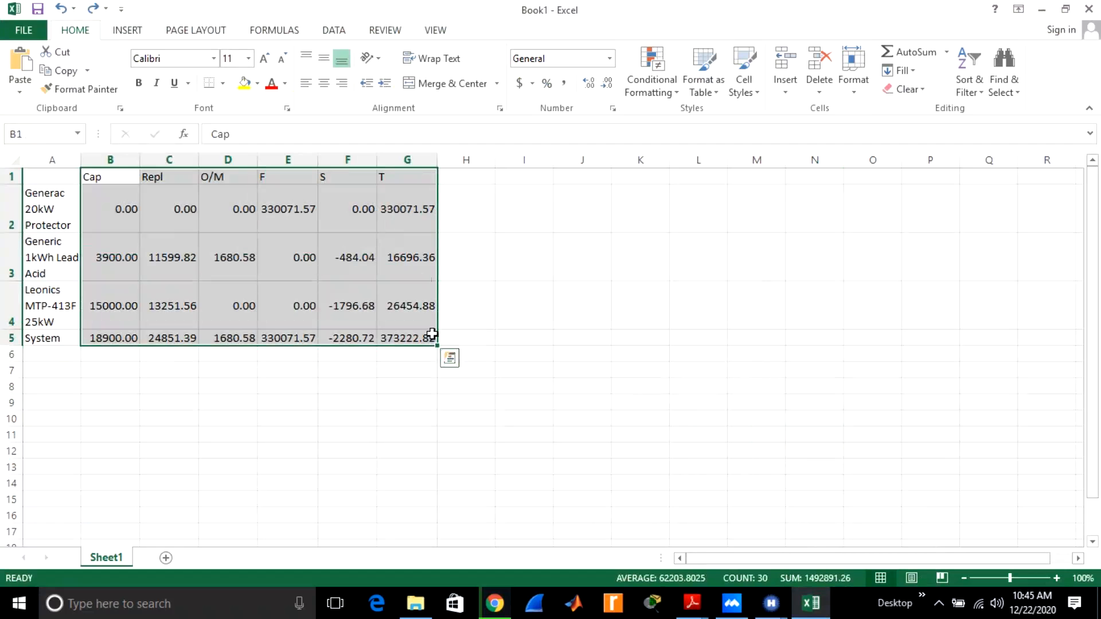
{"action": "left_click", "coordinate": [126, 35]}
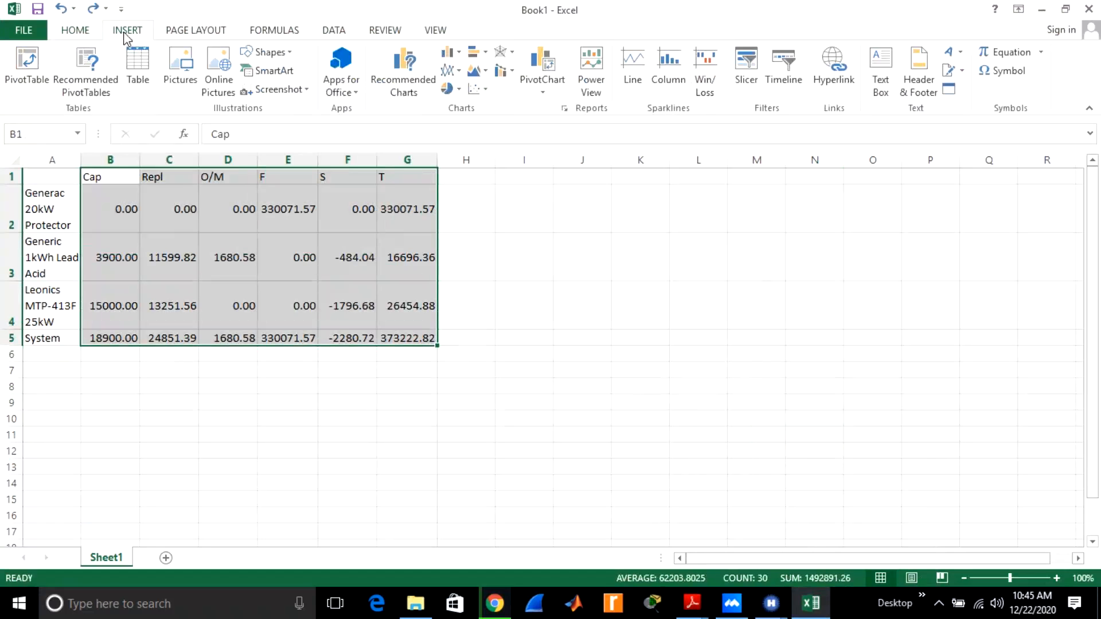
{"action": "left_click", "coordinate": [452, 54]}
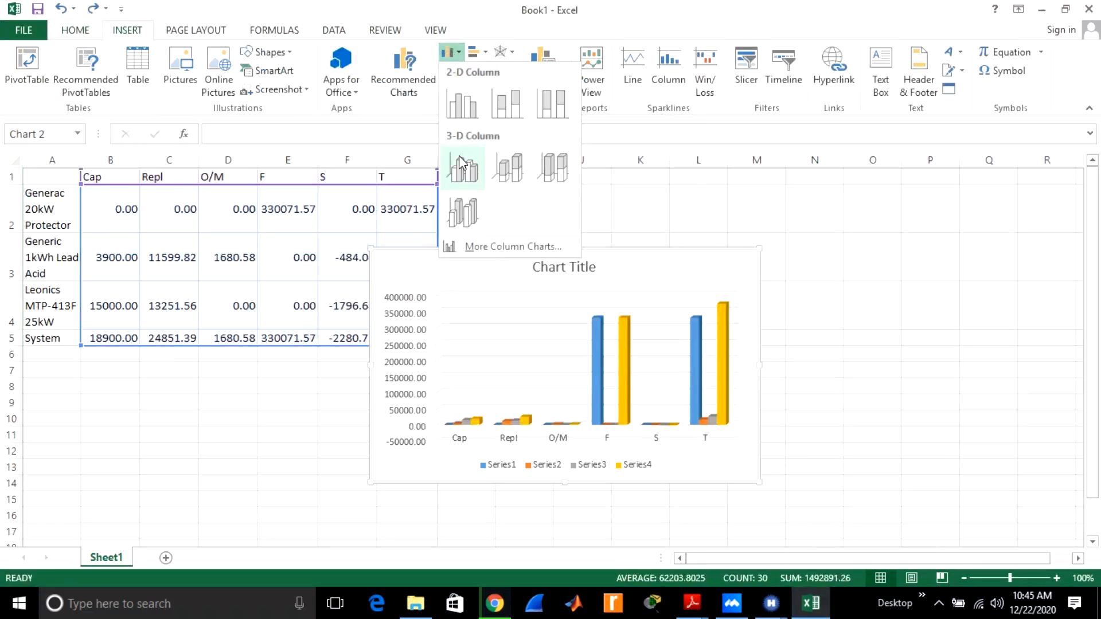
{"action": "left_click", "coordinate": [504, 170]}
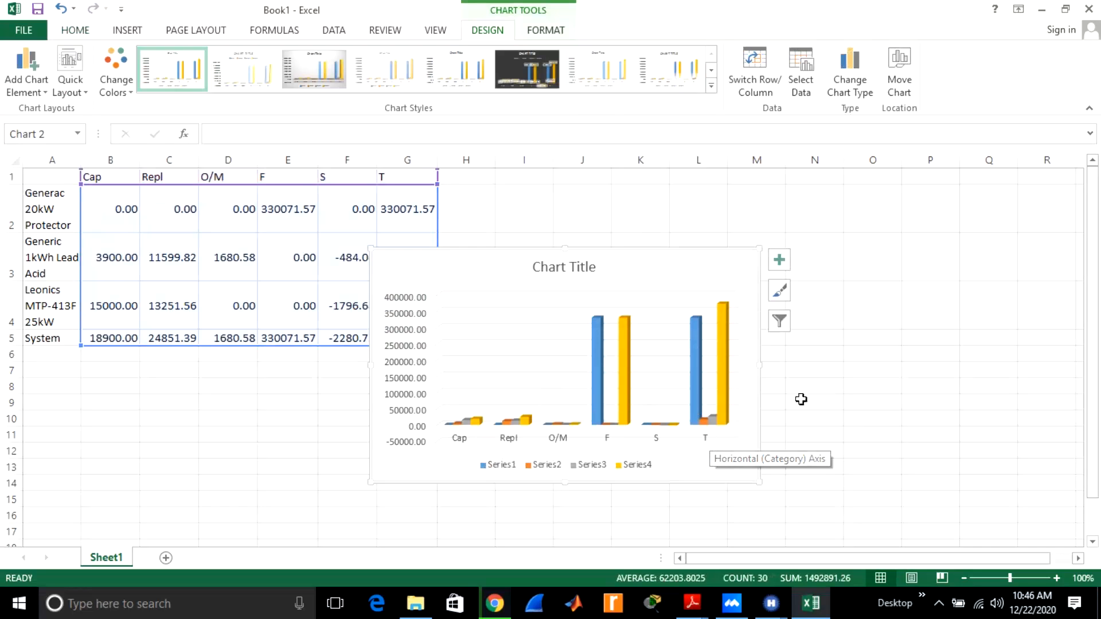
{"action": "left_click", "coordinate": [829, 422]}
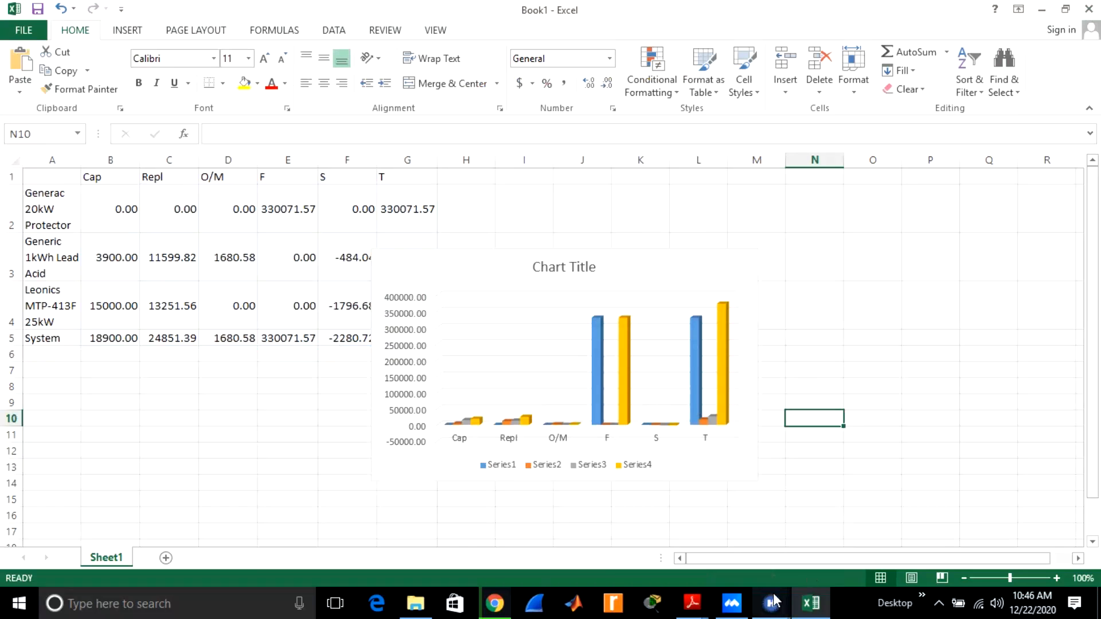
Switch to HOMER Pro and generate the generator-battery system's simulation report as a Letter-size PDF, opening it for viewing.
{"action": "mouse_move", "coordinate": [773, 600]}
{"action": "left_click", "coordinate": [811, 530]}
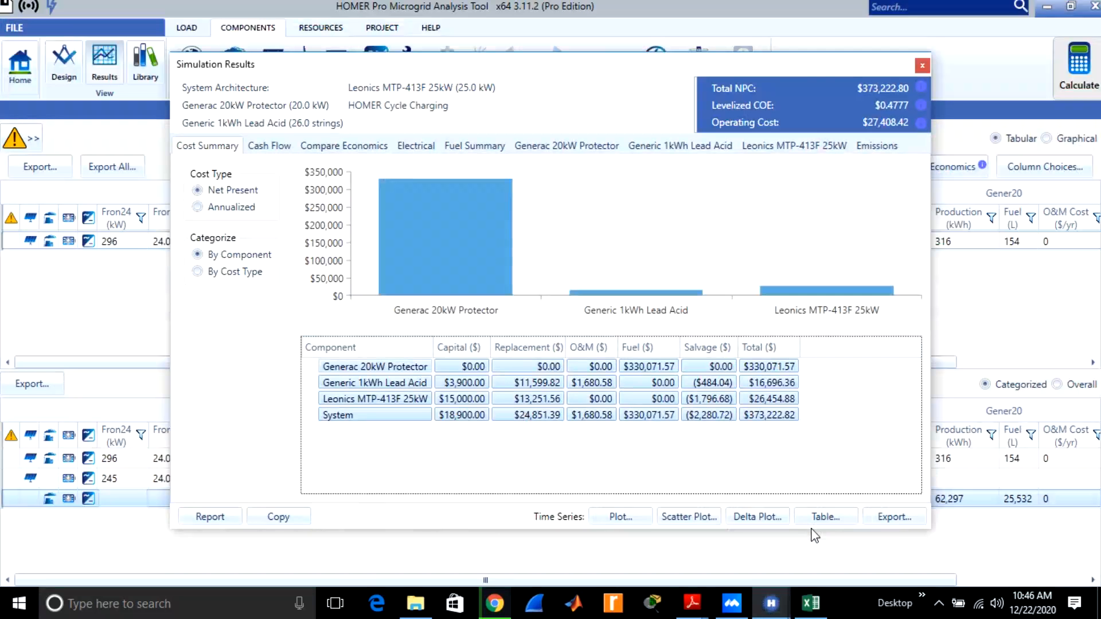
{"action": "left_click", "coordinate": [206, 517]}
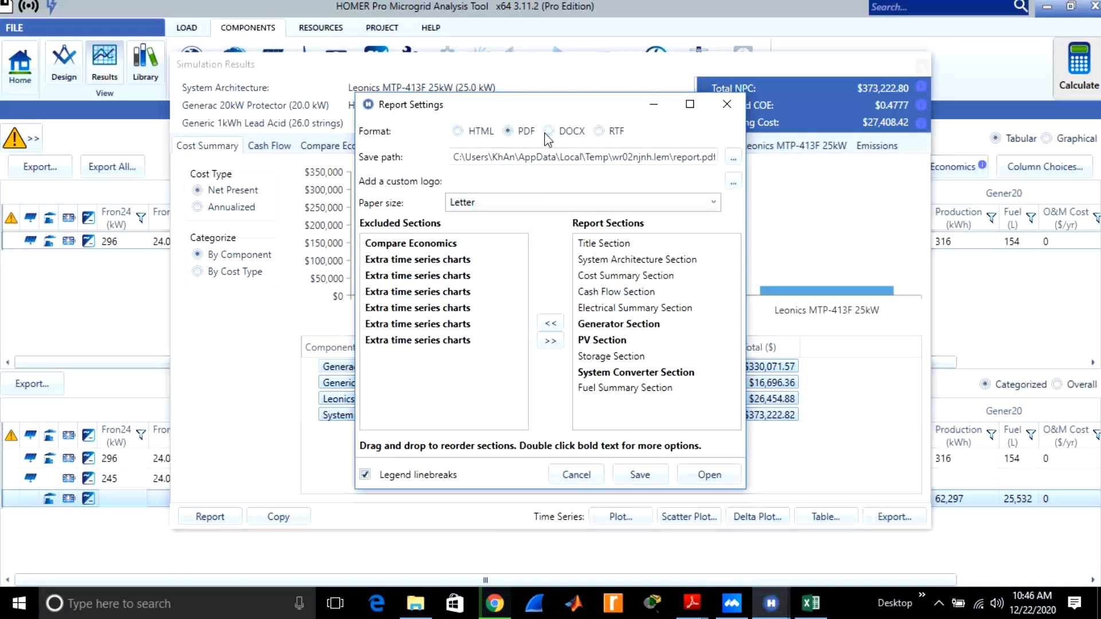
{"action": "left_click", "coordinate": [431, 277]}
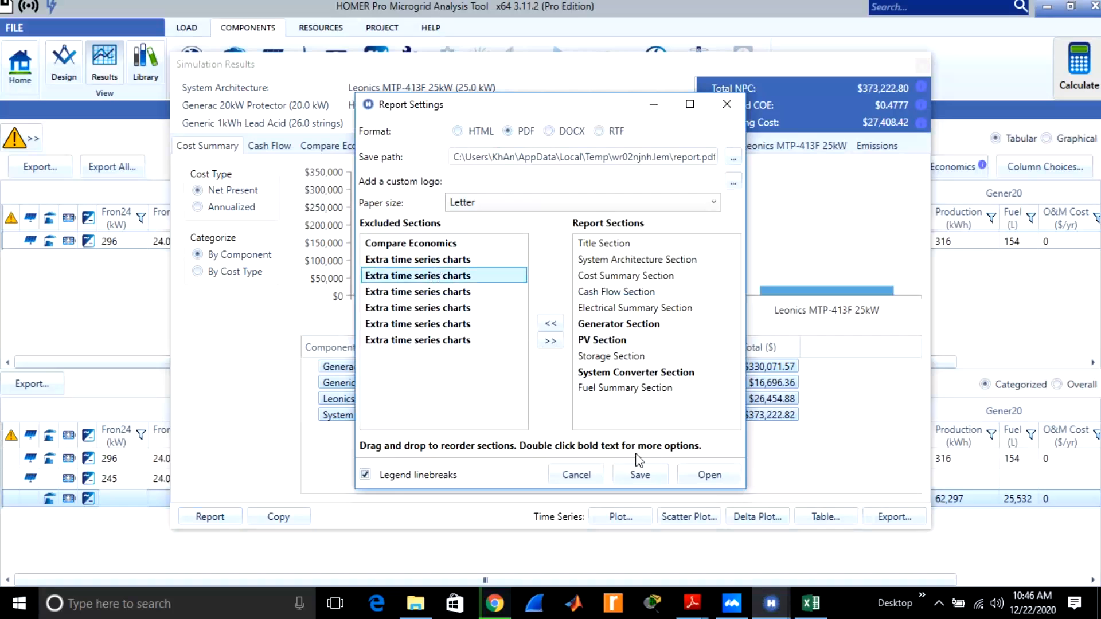
{"action": "left_click", "coordinate": [698, 477]}
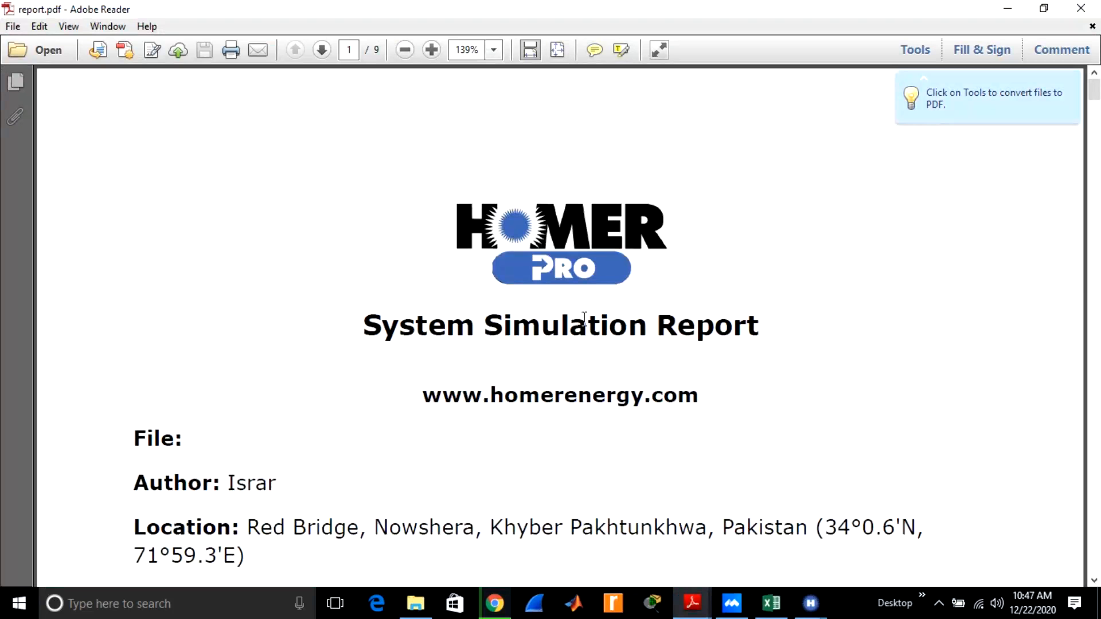
Examine the PDF report from title page and schematic through costs, cash flow, electrical, generator and storage sections to emissions, and close it.
{"action": "scroll", "coordinate": [322, 410], "scroll_direction": "down", "scroll_amount": 3}
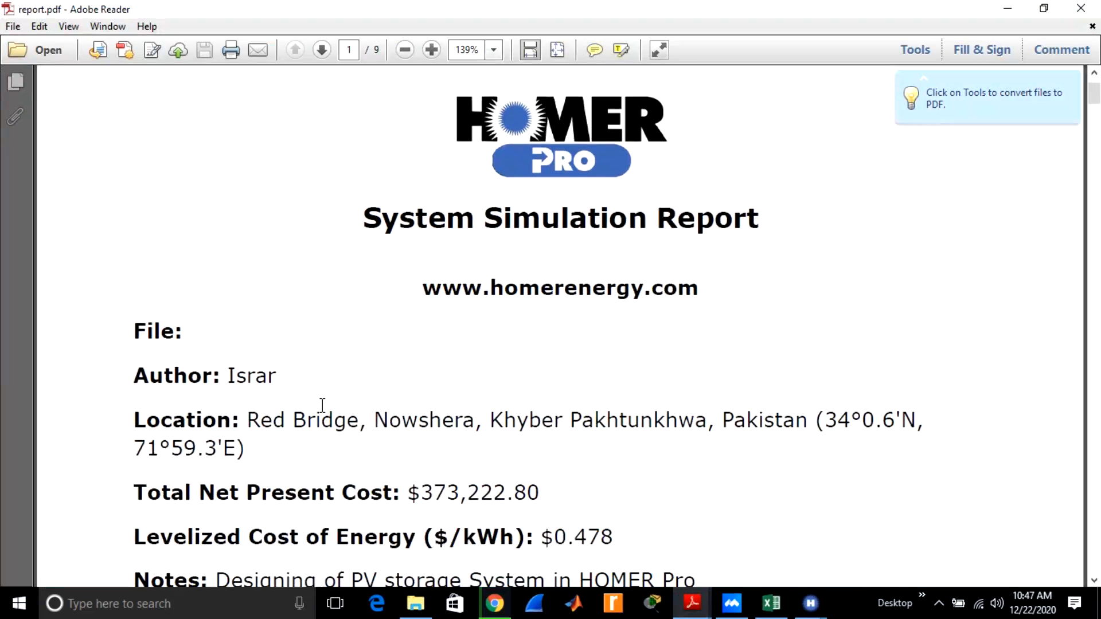
{"action": "scroll", "coordinate": [322, 405], "scroll_direction": "down", "scroll_amount": 3}
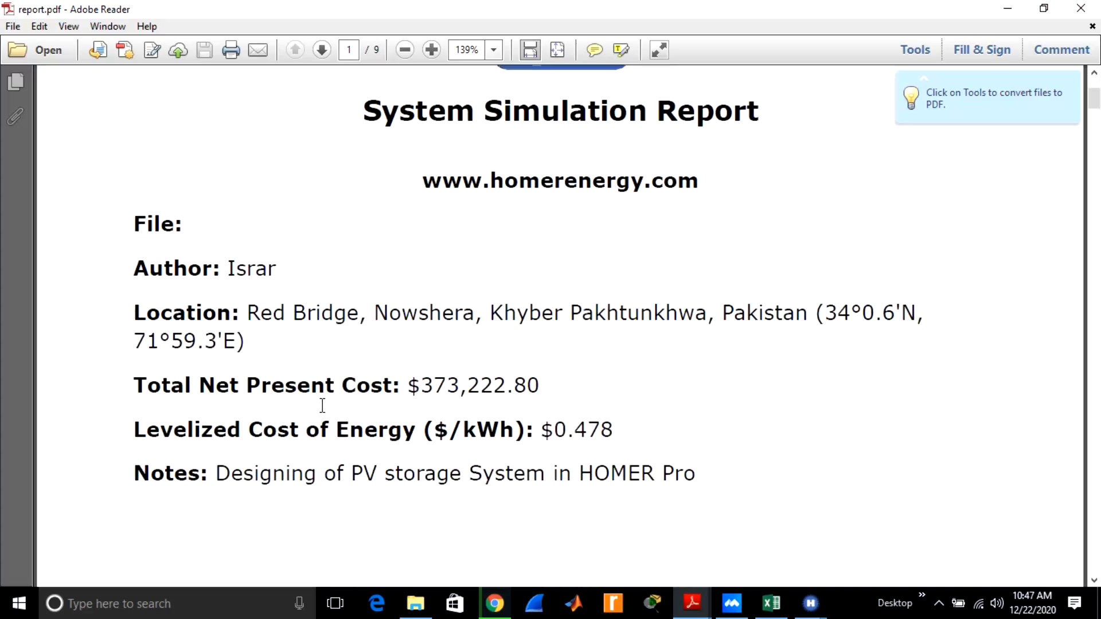
{"action": "scroll", "coordinate": [322, 405], "scroll_direction": "down", "scroll_amount": 1}
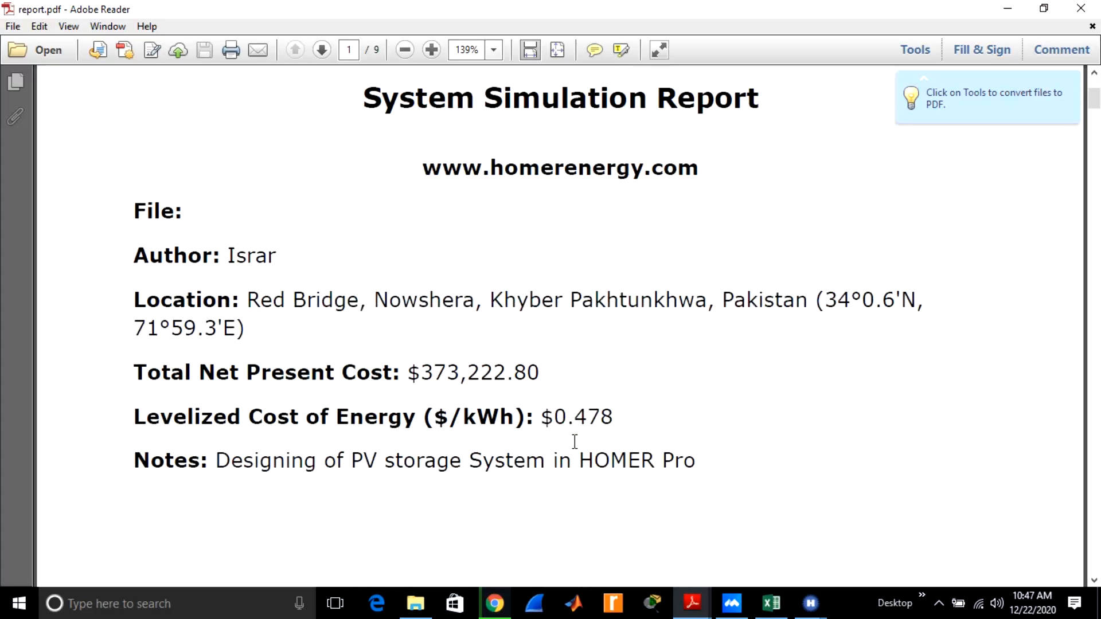
{"action": "scroll", "coordinate": [574, 441], "scroll_direction": "down", "scroll_amount": 1}
{"action": "scroll", "coordinate": [574, 441], "scroll_direction": "down", "scroll_amount": 12}
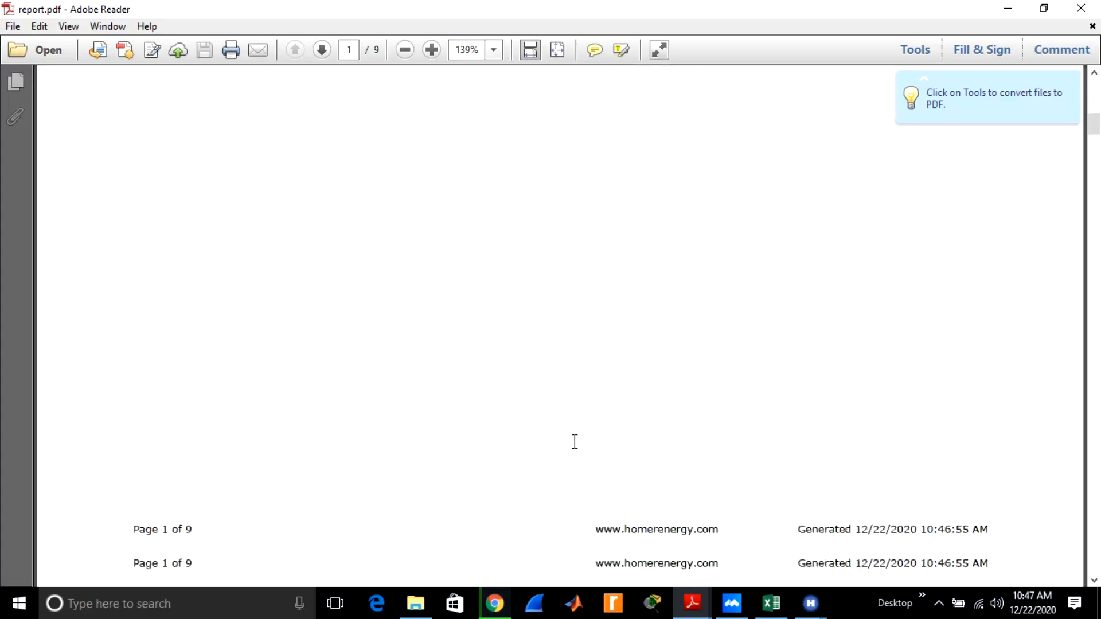
{"action": "scroll", "coordinate": [574, 442], "scroll_direction": "down", "scroll_amount": 10}
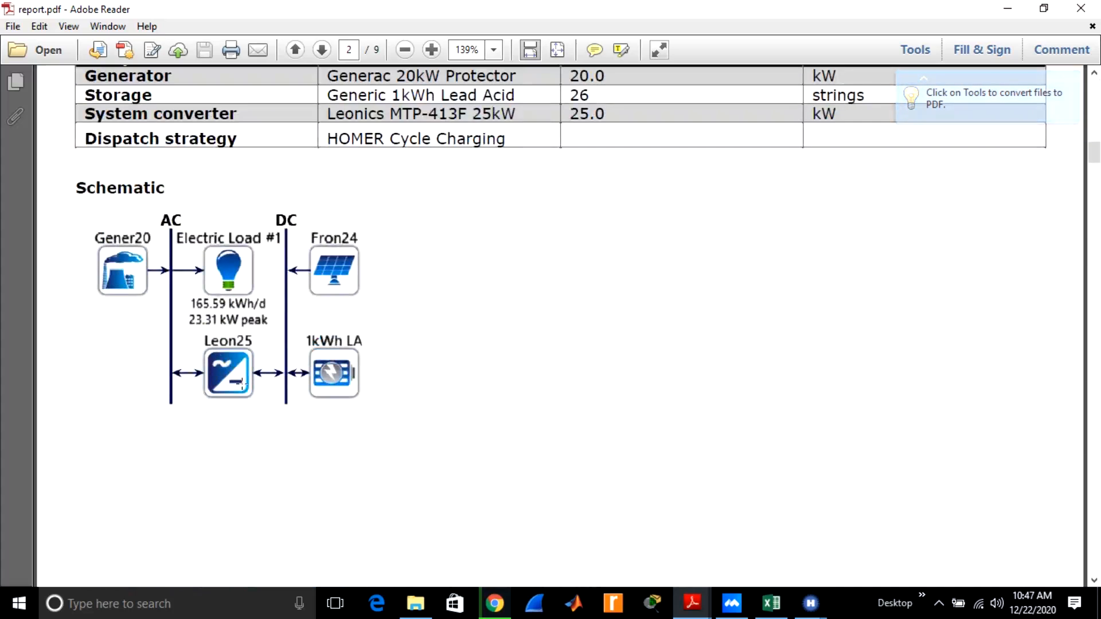
{"action": "scroll", "coordinate": [242, 386], "scroll_direction": "down", "scroll_amount": 1}
{"action": "scroll", "coordinate": [241, 385], "scroll_direction": "down", "scroll_amount": 20}
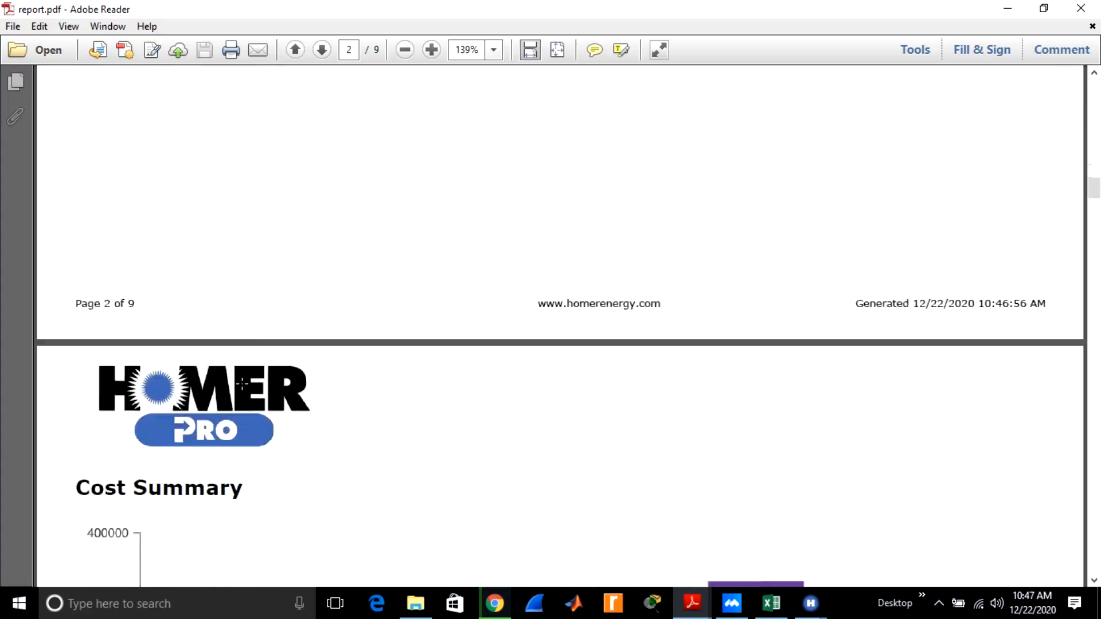
{"action": "scroll", "coordinate": [241, 383], "scroll_direction": "down", "scroll_amount": 8}
{"action": "scroll", "coordinate": [242, 383], "scroll_direction": "up", "scroll_amount": 6}
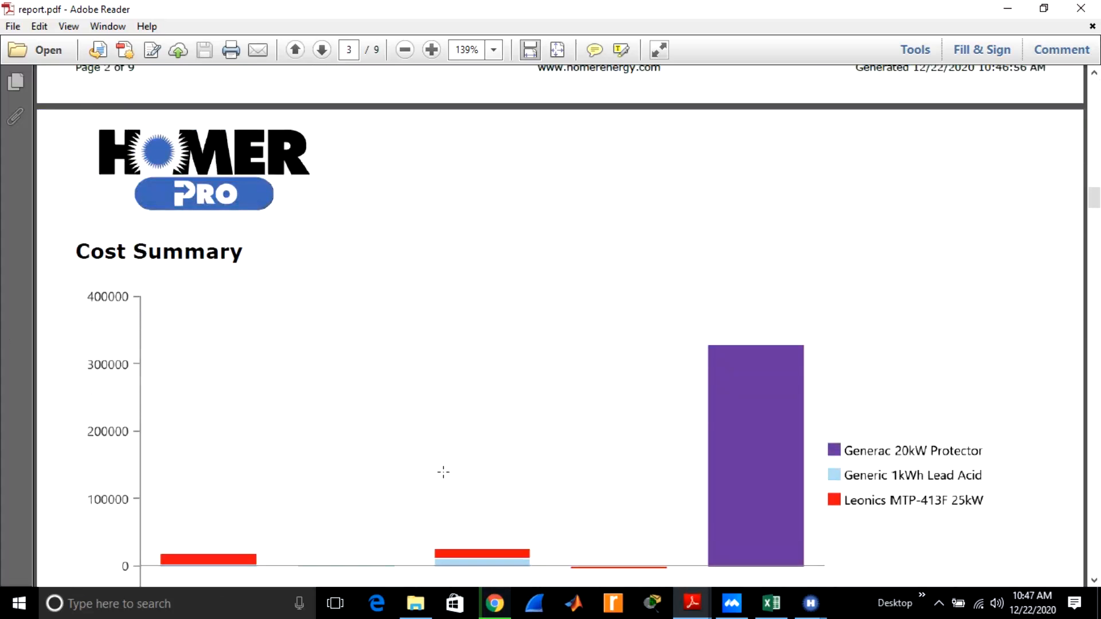
{"action": "scroll", "coordinate": [443, 471], "scroll_direction": "down", "scroll_amount": 20}
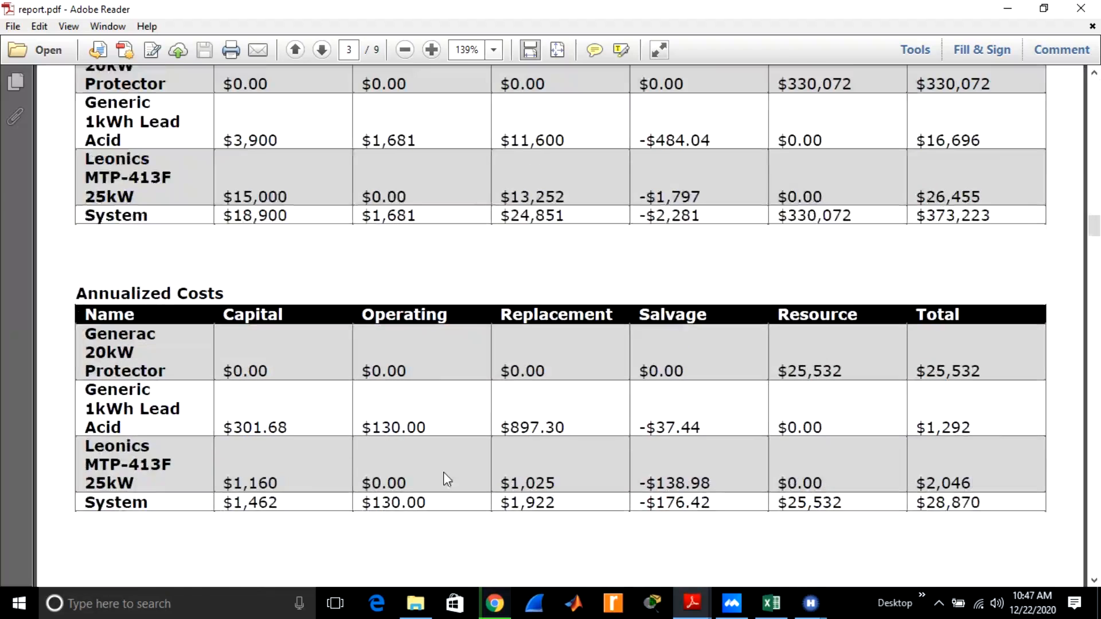
{"action": "scroll", "coordinate": [445, 477], "scroll_direction": "down", "scroll_amount": 20}
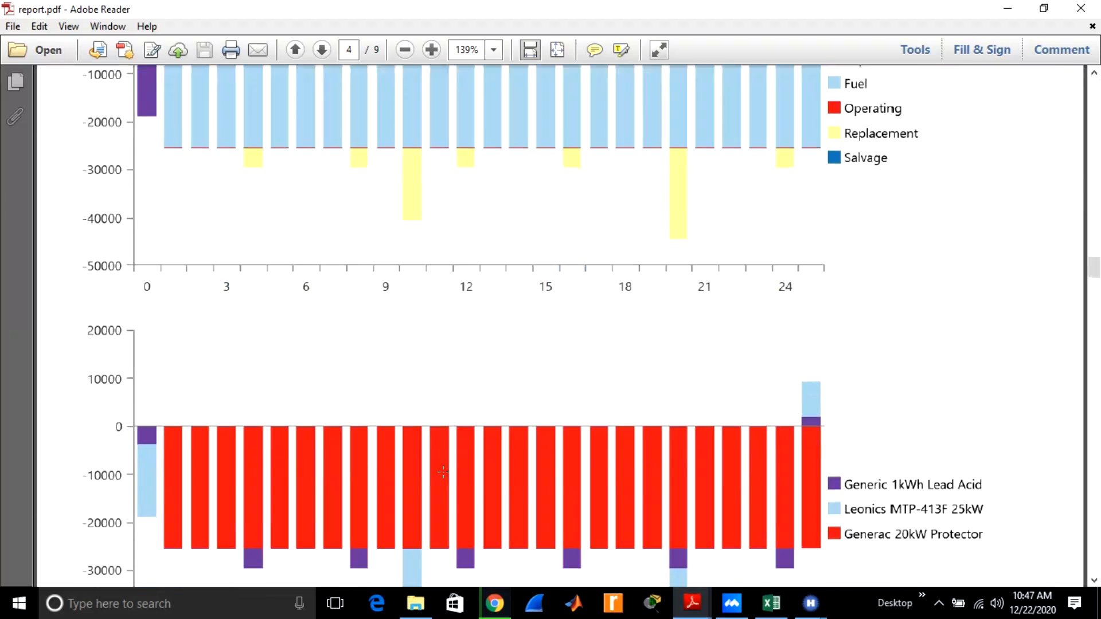
{"action": "scroll", "coordinate": [443, 471], "scroll_direction": "down", "scroll_amount": 20}
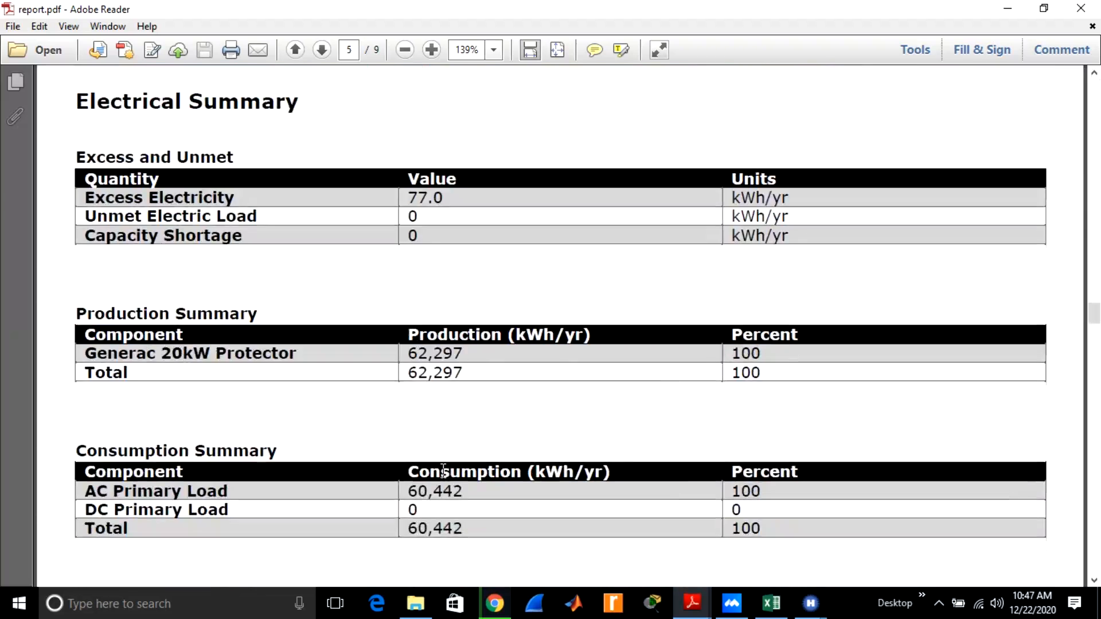
{"action": "scroll", "coordinate": [443, 472], "scroll_direction": "down", "scroll_amount": 15}
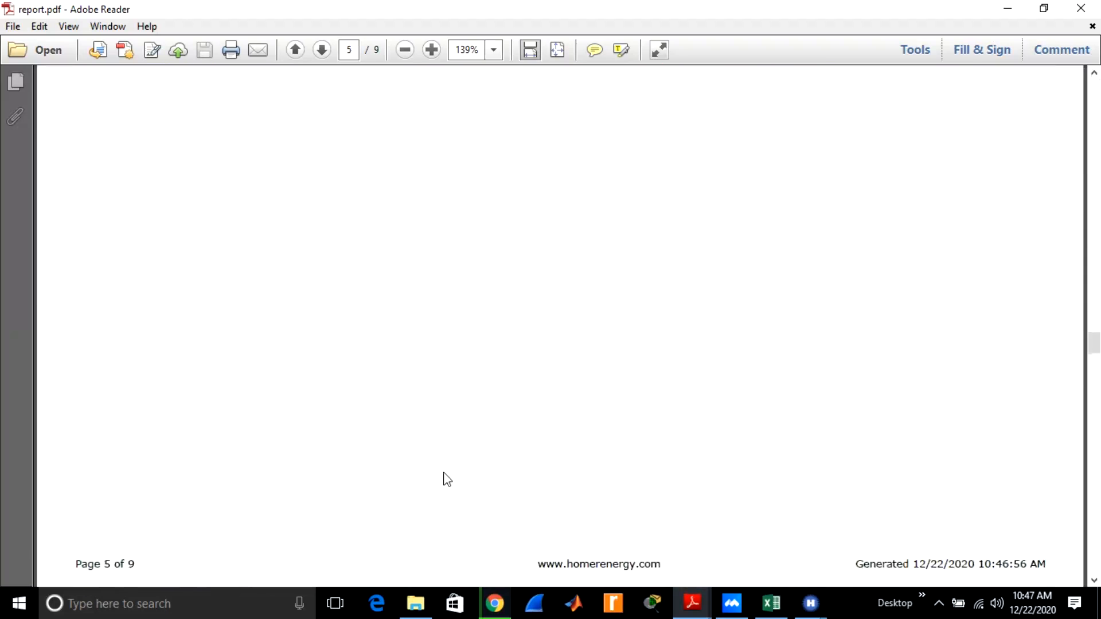
{"action": "scroll", "coordinate": [447, 480], "scroll_direction": "down", "scroll_amount": 15}
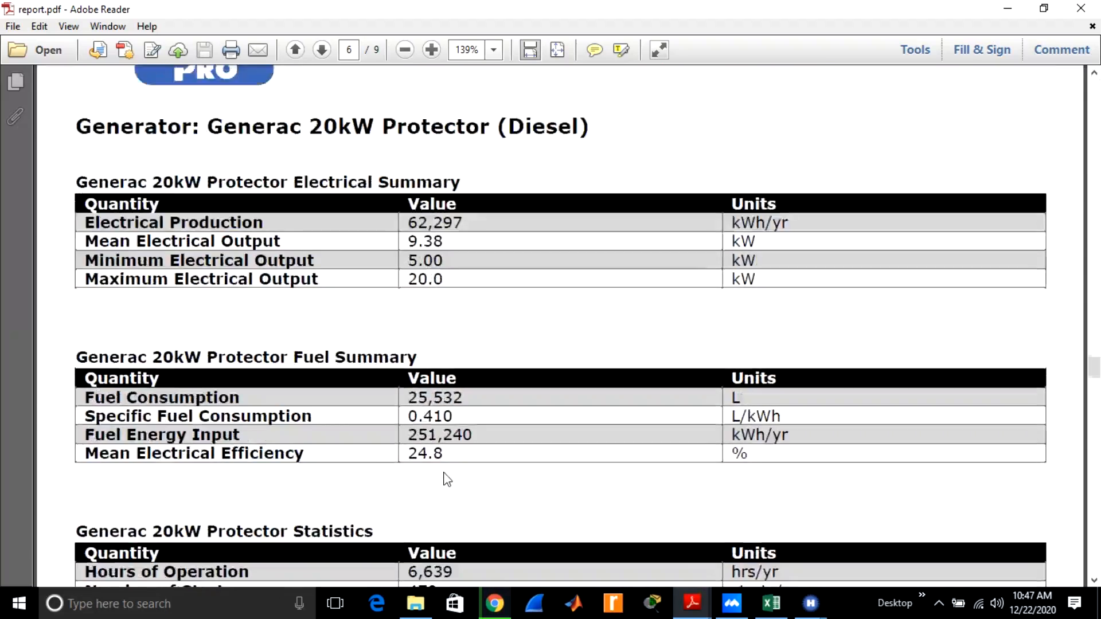
{"action": "scroll", "coordinate": [446, 476], "scroll_direction": "down", "scroll_amount": 20}
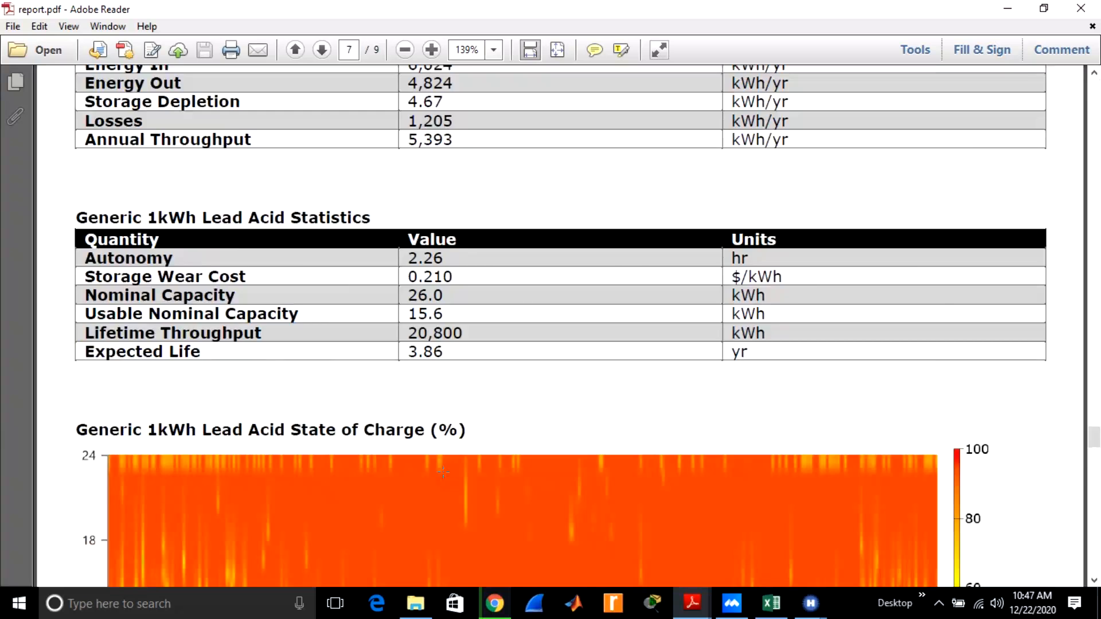
{"action": "scroll", "coordinate": [443, 472], "scroll_direction": "down", "scroll_amount": 20}
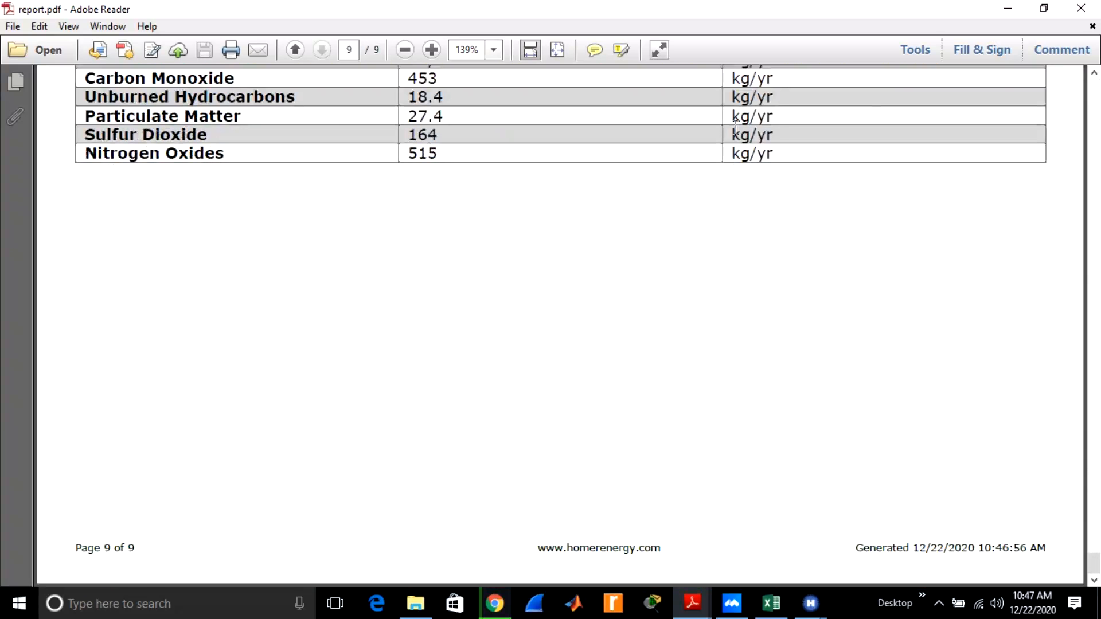
{"action": "left_click", "coordinate": [1088, 13]}
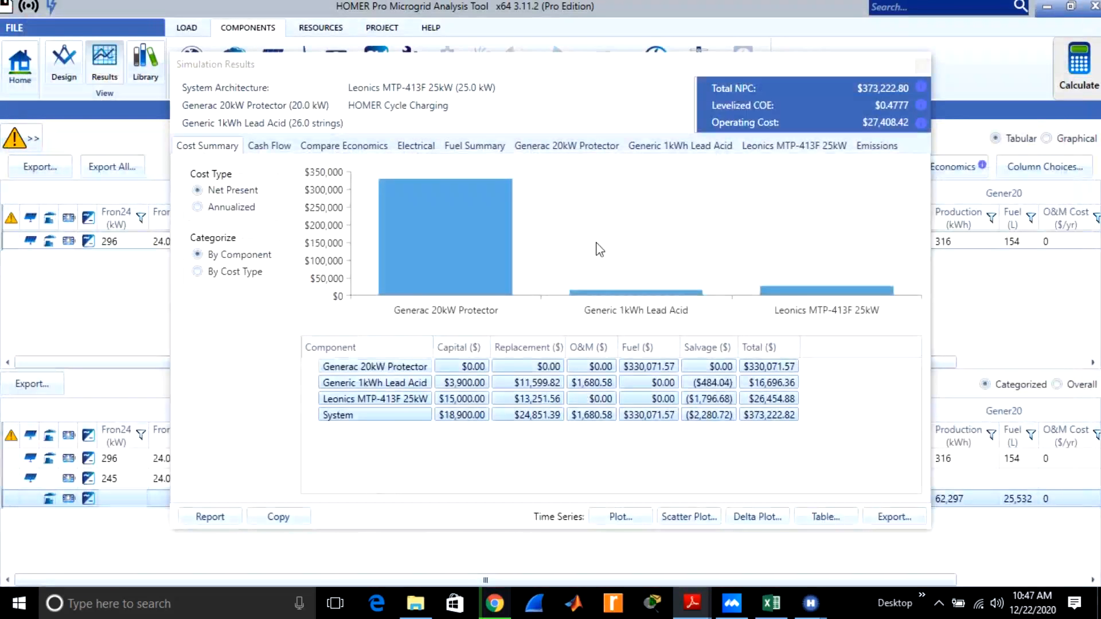
Close the generator-battery system's simulation results and compare the PV-battery and PV-generator-battery systems in the optimization results.
{"action": "left_click", "coordinate": [922, 66]}
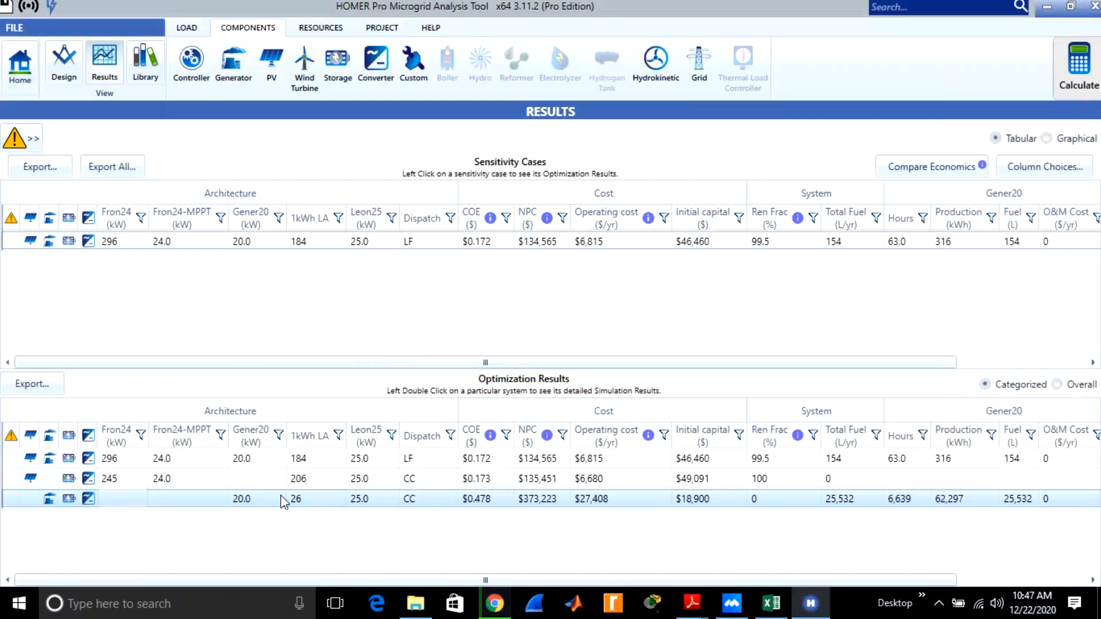
{"action": "left_click", "coordinate": [89, 478]}
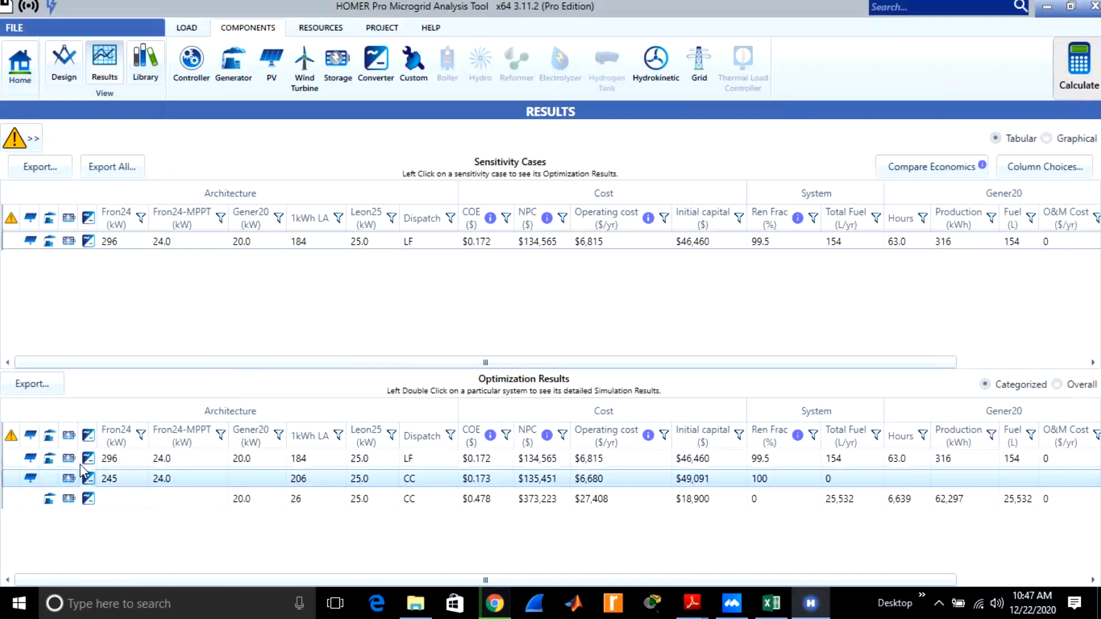
{"action": "left_click", "coordinate": [78, 461]}
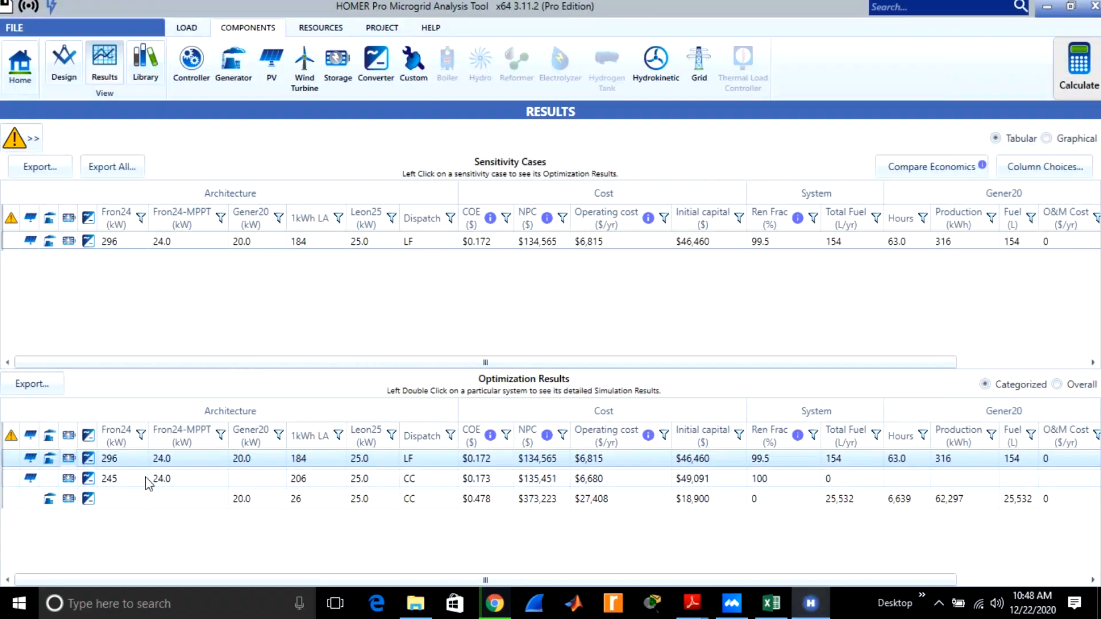
Examine the PV-battery system's cash flow, economics comparison, electrical, renewable penetration, battery, PV and cost summary results, and close them.
{"action": "double_click", "coordinate": [199, 478]}
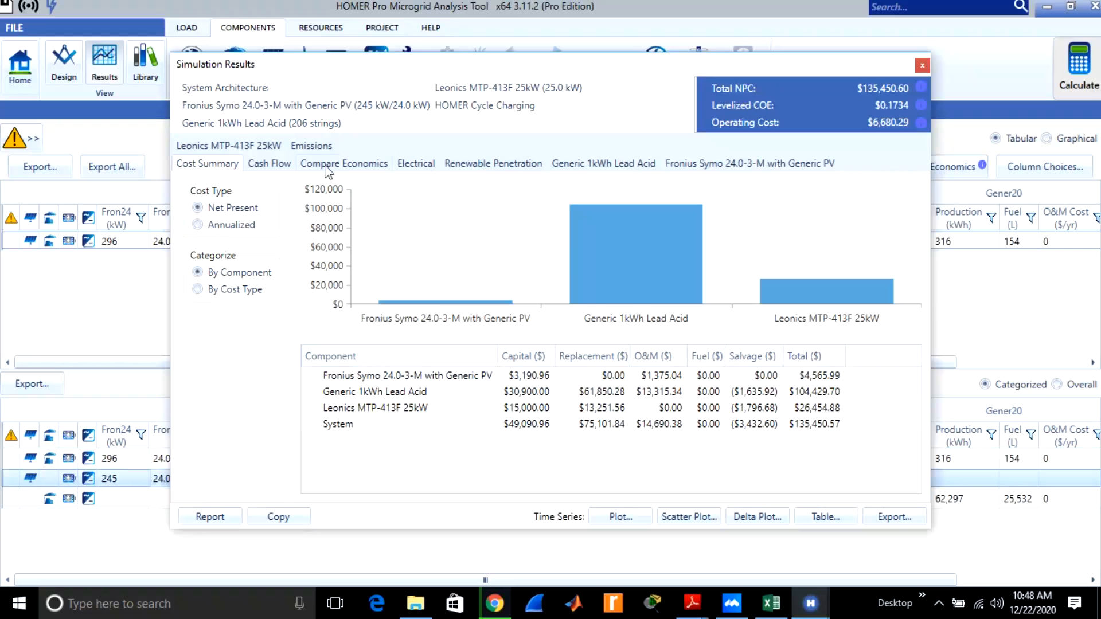
{"action": "left_click", "coordinate": [287, 166]}
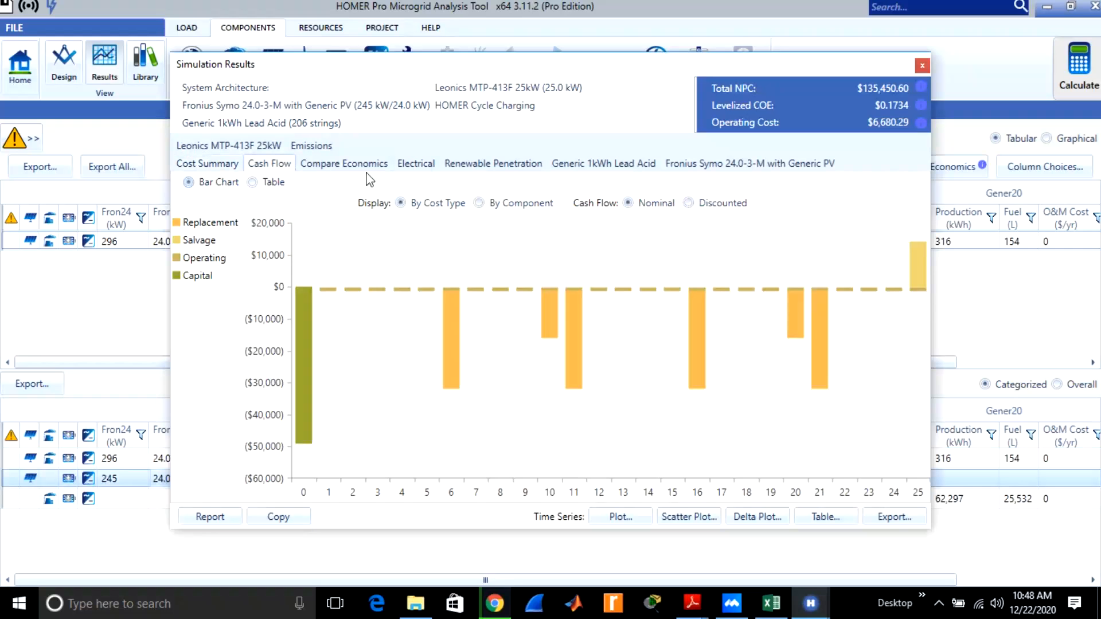
{"action": "left_click", "coordinate": [364, 168]}
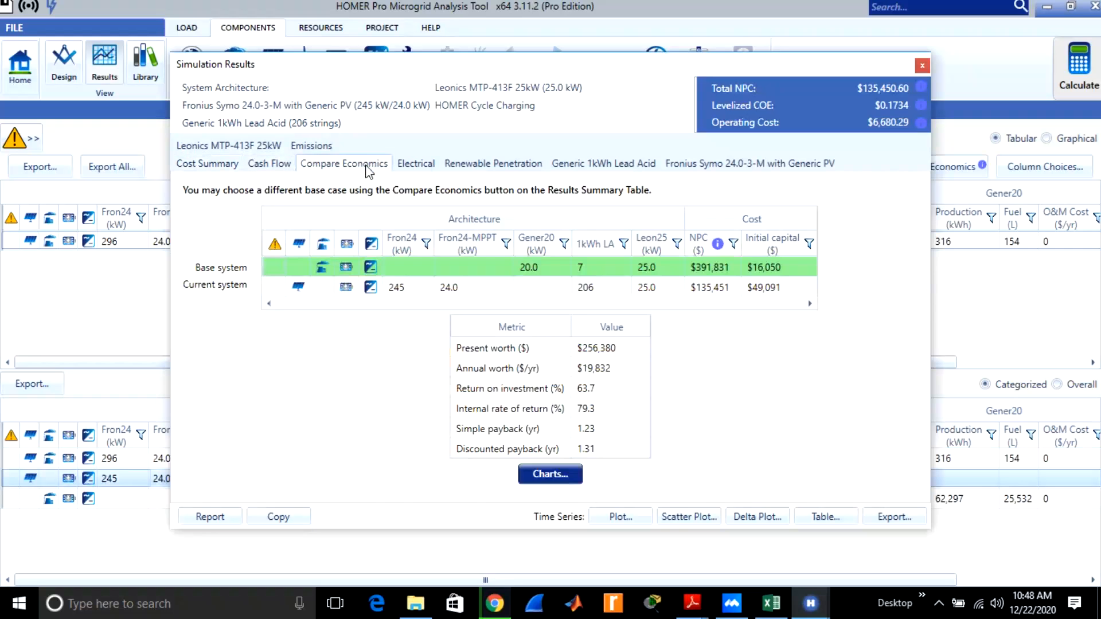
{"action": "left_click", "coordinate": [423, 172]}
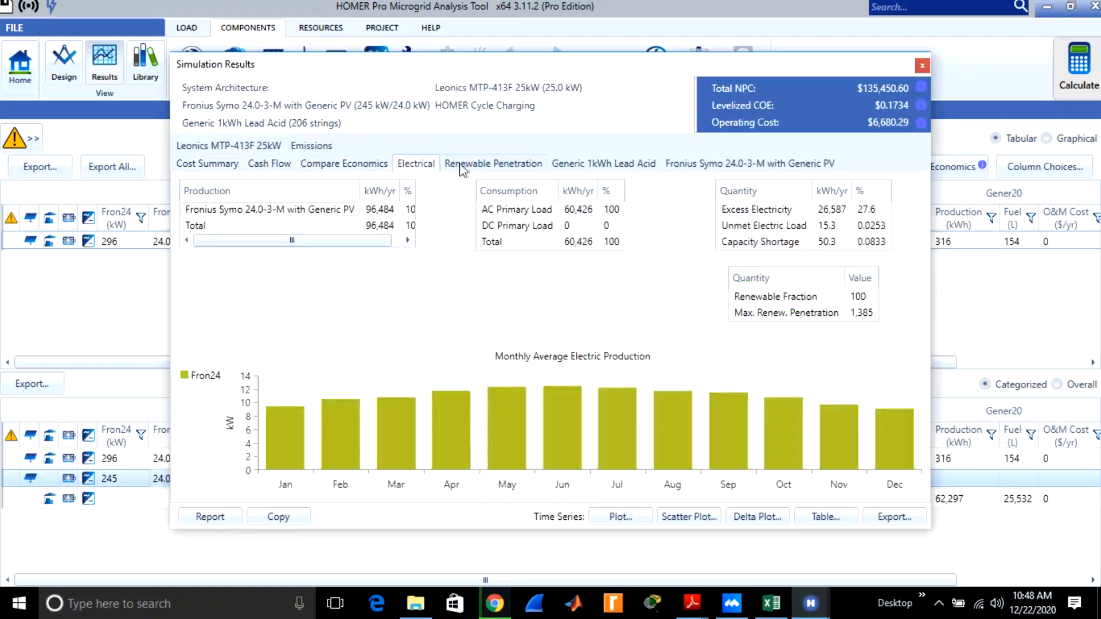
{"action": "left_click", "coordinate": [481, 168]}
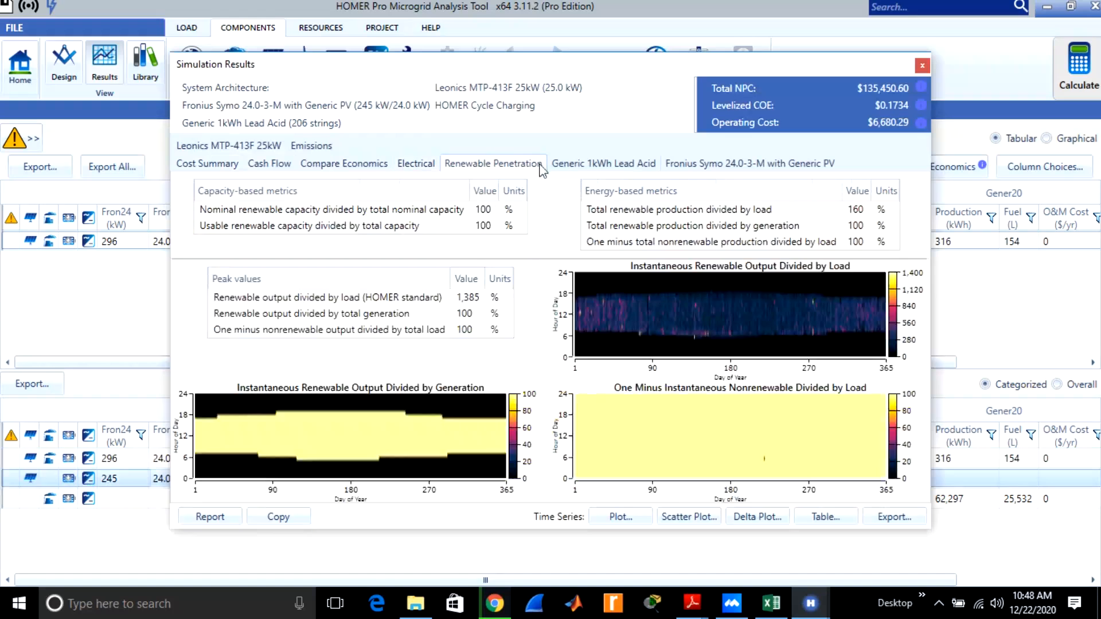
{"action": "left_click", "coordinate": [583, 168]}
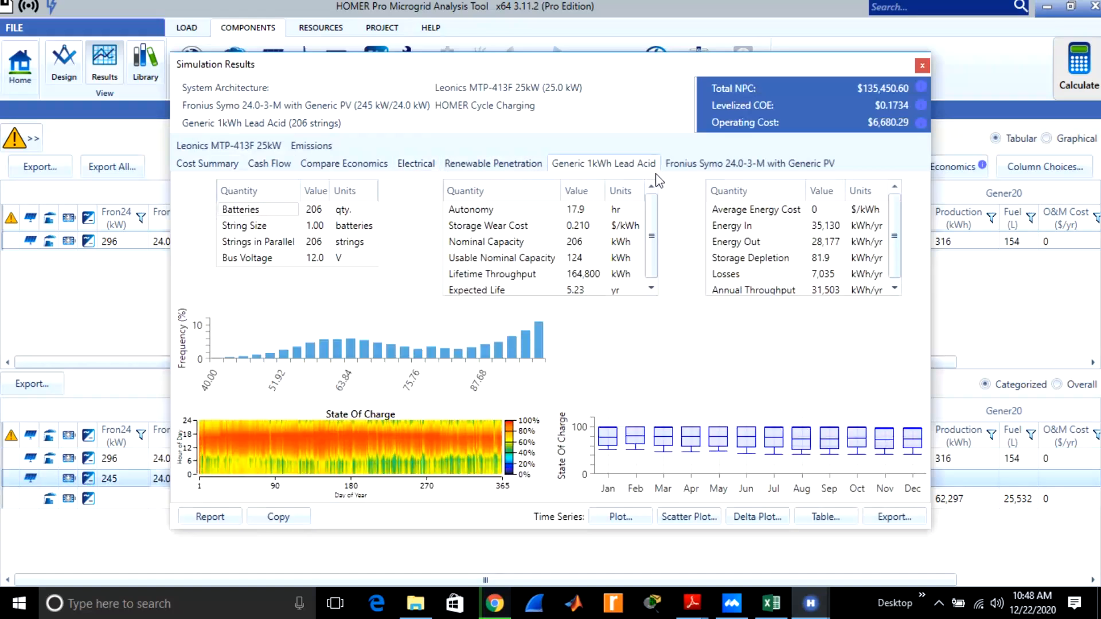
{"action": "left_click", "coordinate": [699, 165]}
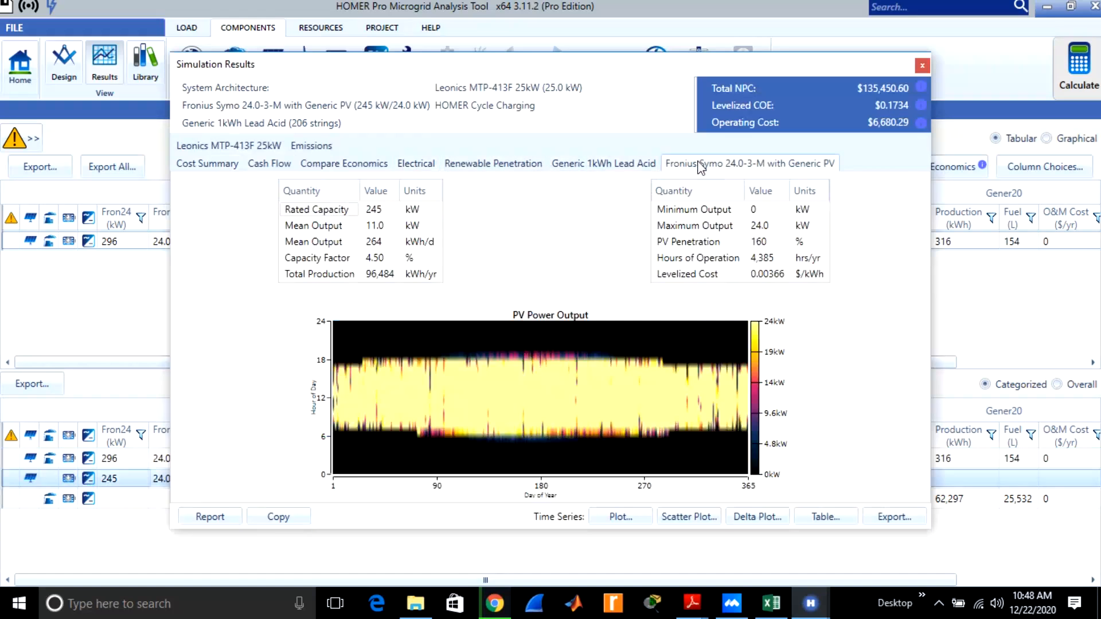
{"action": "left_click", "coordinate": [209, 164]}
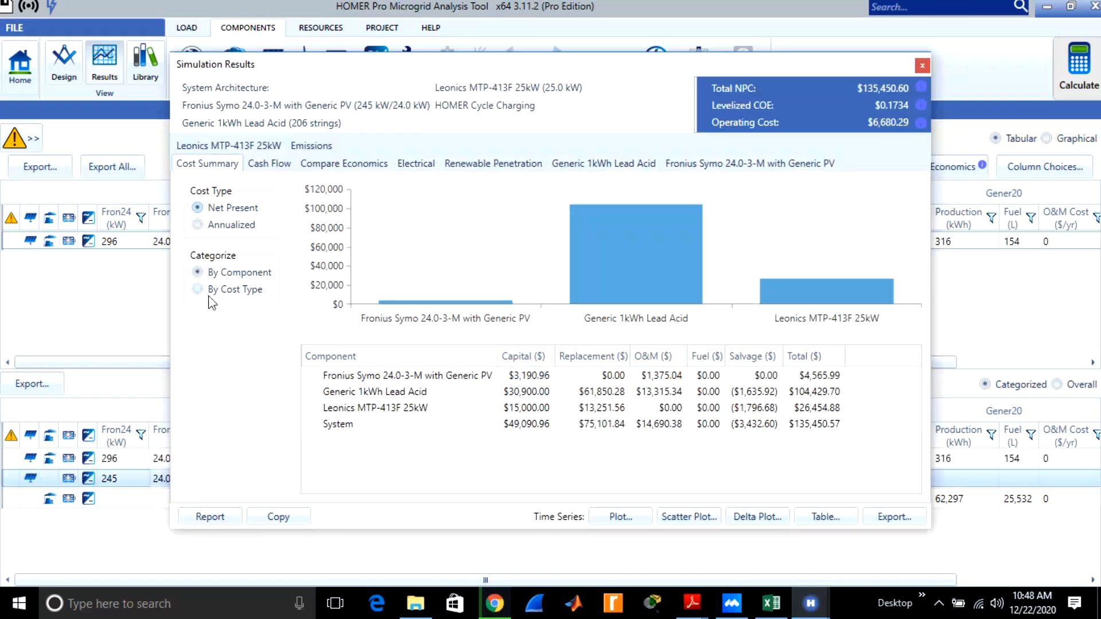
{"action": "left_click", "coordinate": [922, 67]}
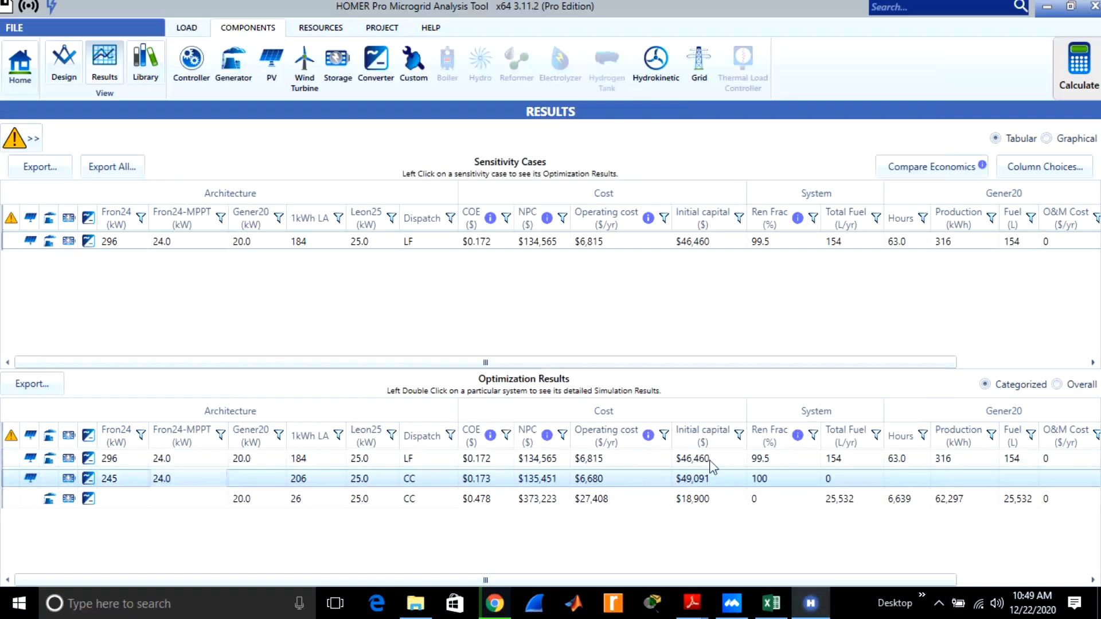